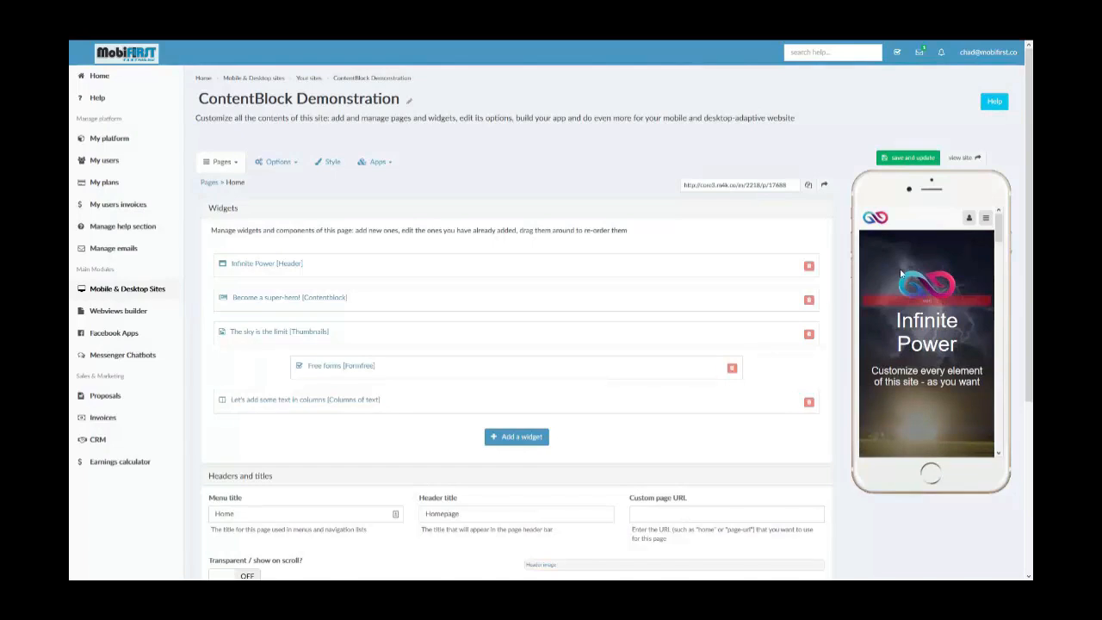
Step: Examine the header and super-hero sections in the Home page's phone preview, and the Contentblock entry in the widget library
scroll(968, 368, "down", 1)
scroll(954, 358, "up", 1)
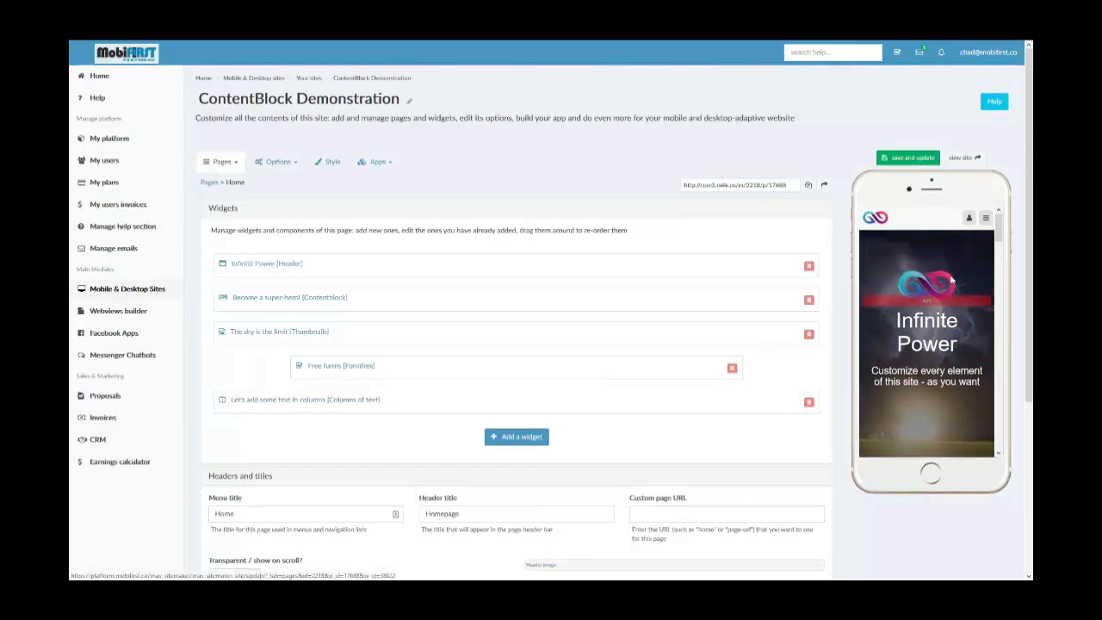
scroll(952, 279, "down", 2)
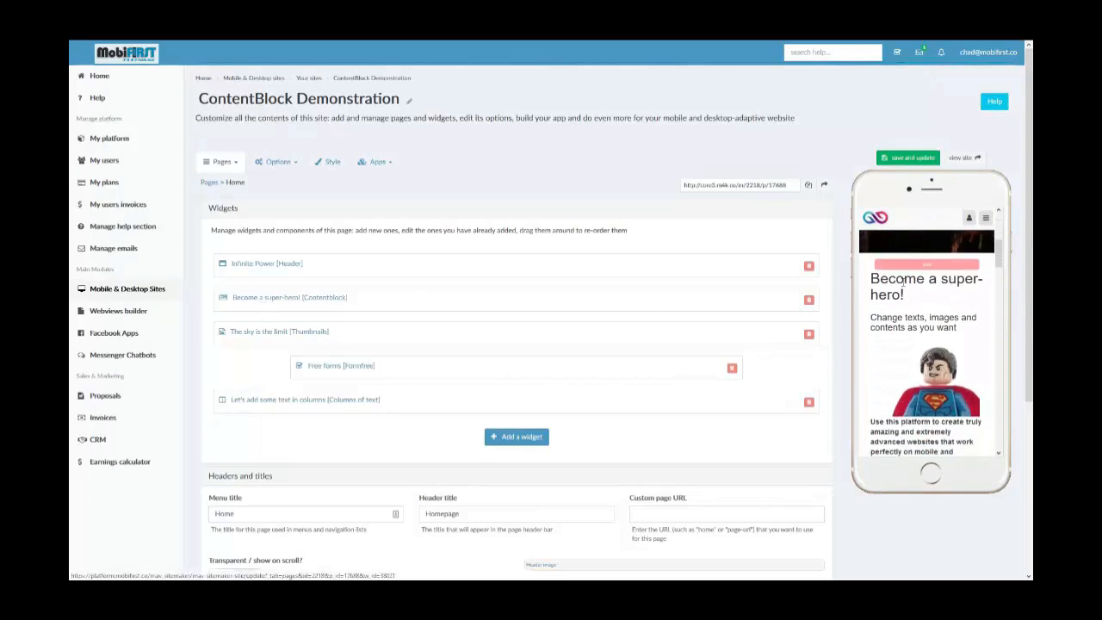
scroll(906, 280, "down", 1)
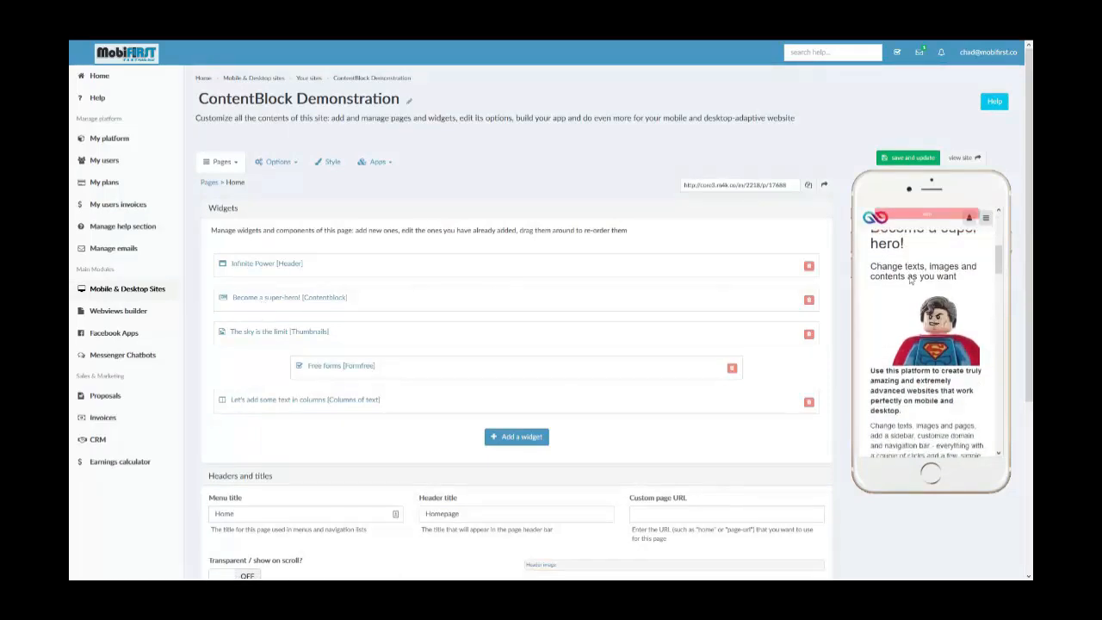
scroll(919, 383, "down", 3)
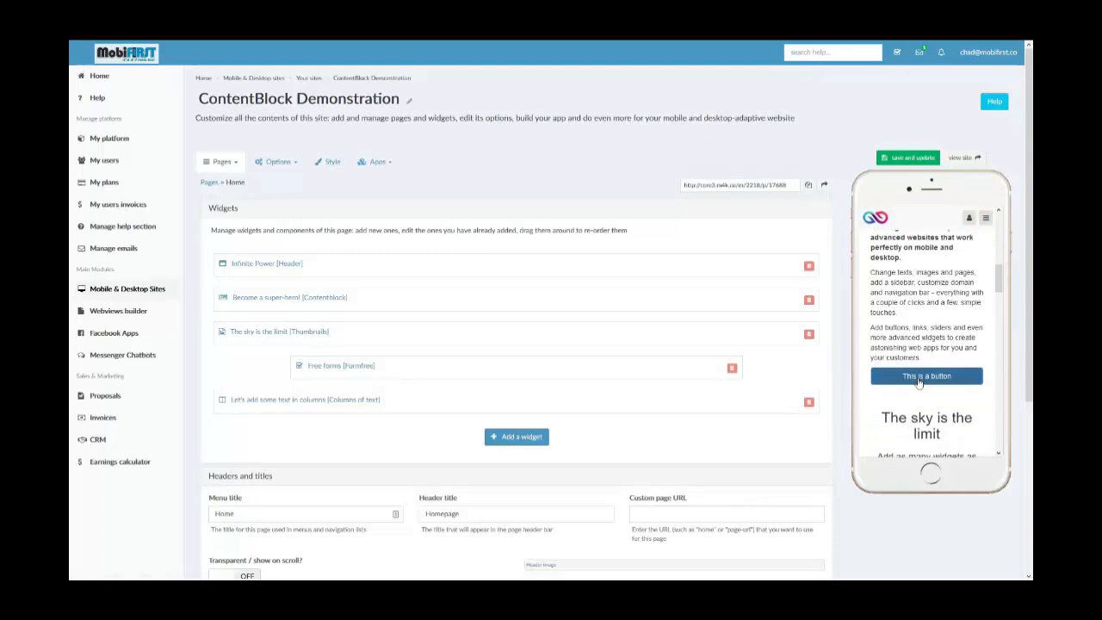
scroll(919, 383, "up", 4)
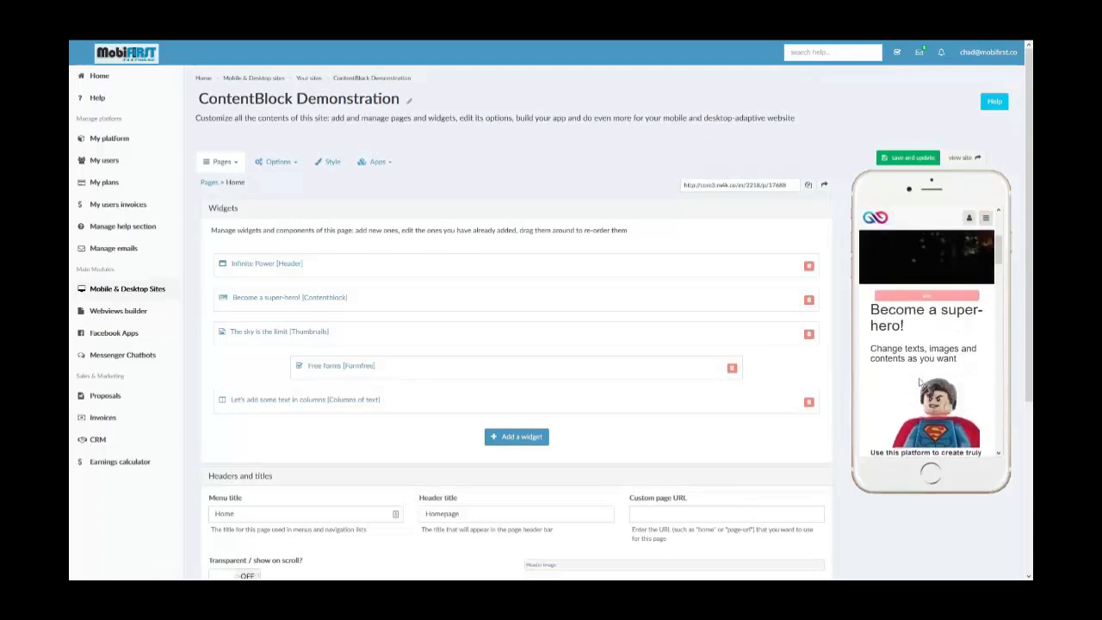
scroll(920, 383, "down", 3)
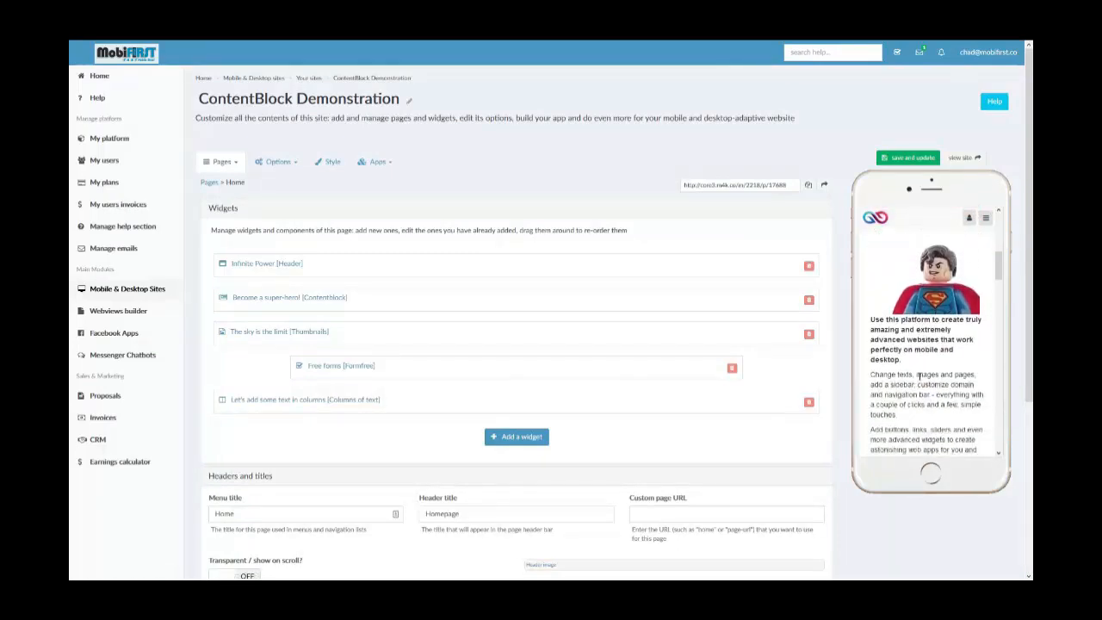
scroll(920, 376, "up", 1)
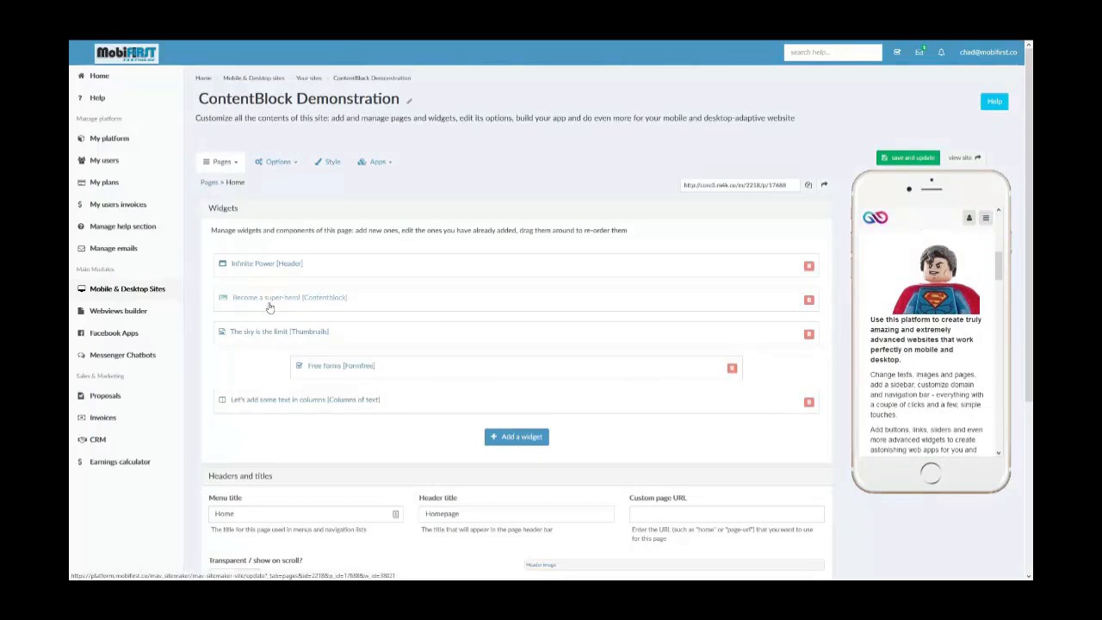
left_click(515, 436)
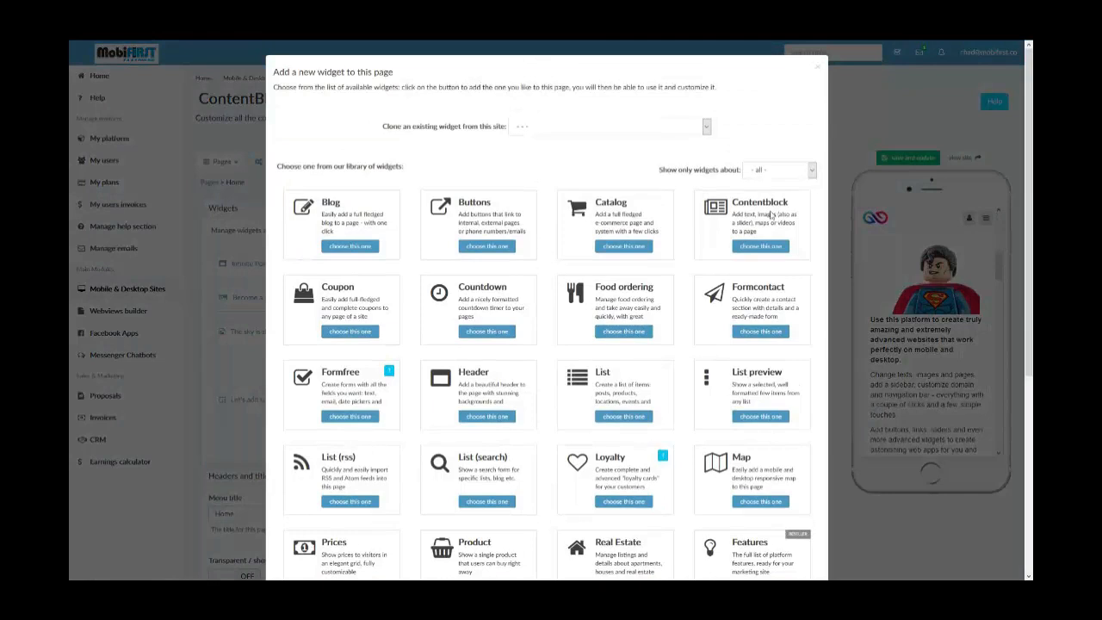
left_click(819, 67)
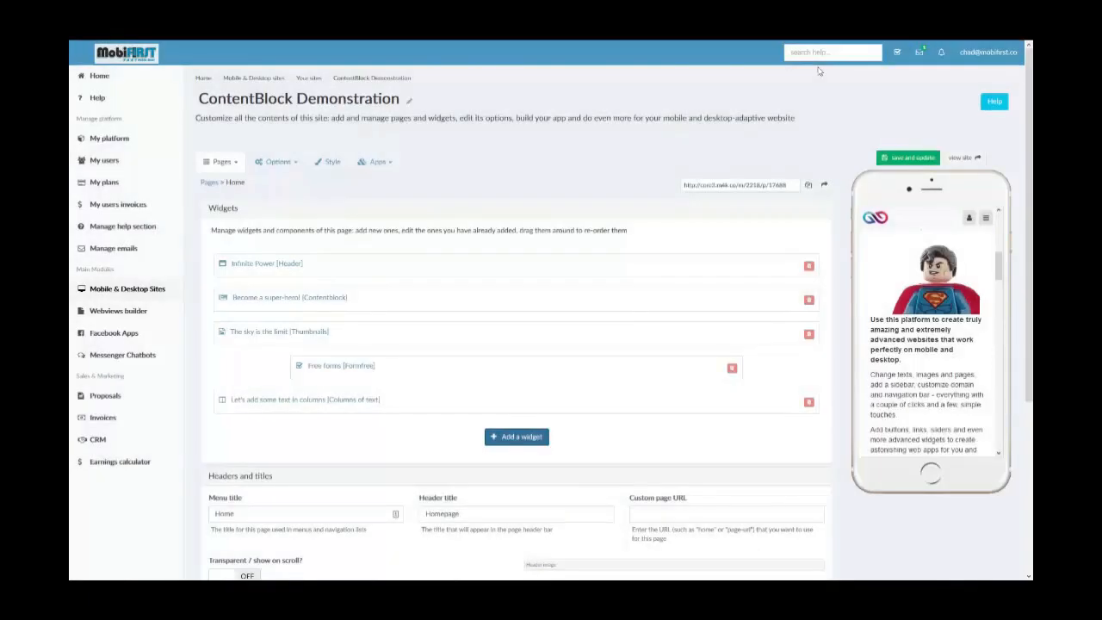
Step: Open the "Become a super-hero!" ContentBlock widget for editing and bring its section into view in the phone preview
left_click(288, 298)
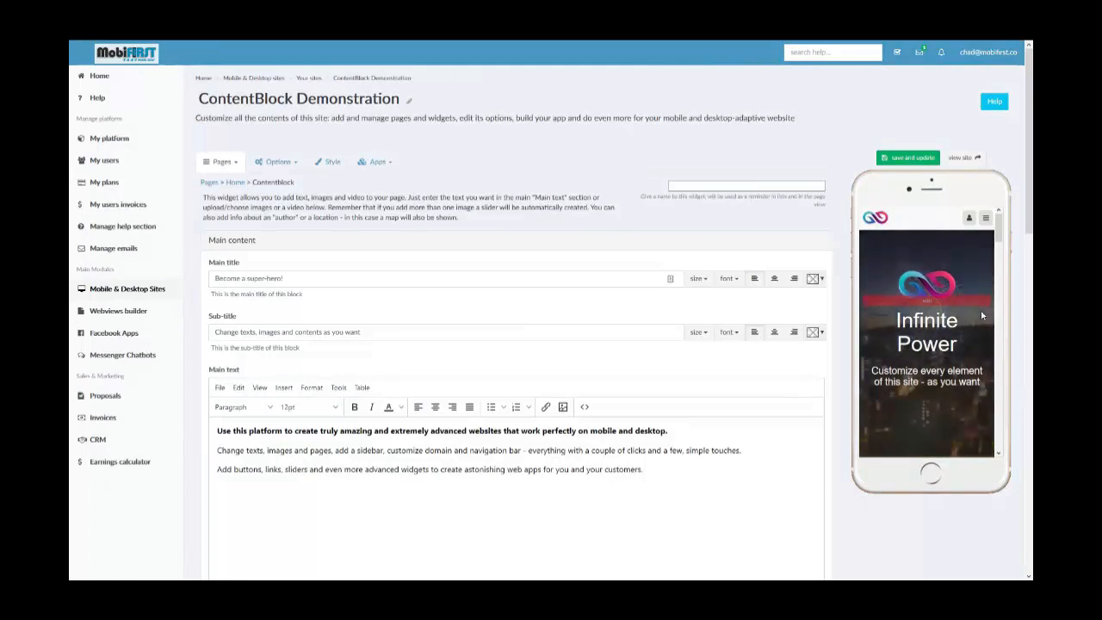
scroll(982, 315, "down", 2)
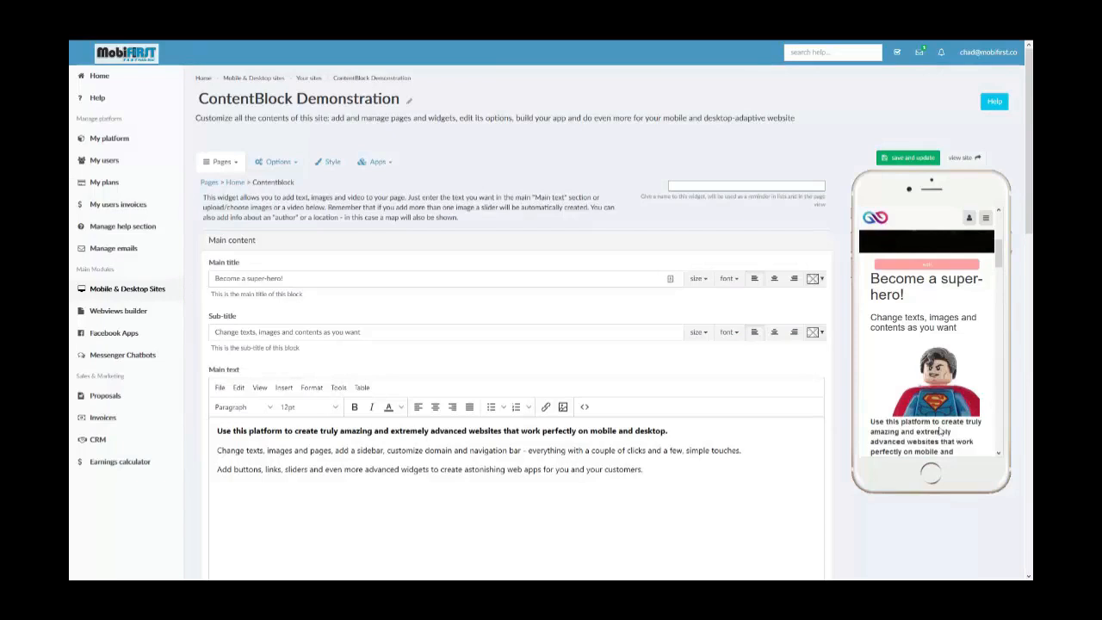
scroll(939, 426, "down", 2)
scroll(932, 415, "up", 2)
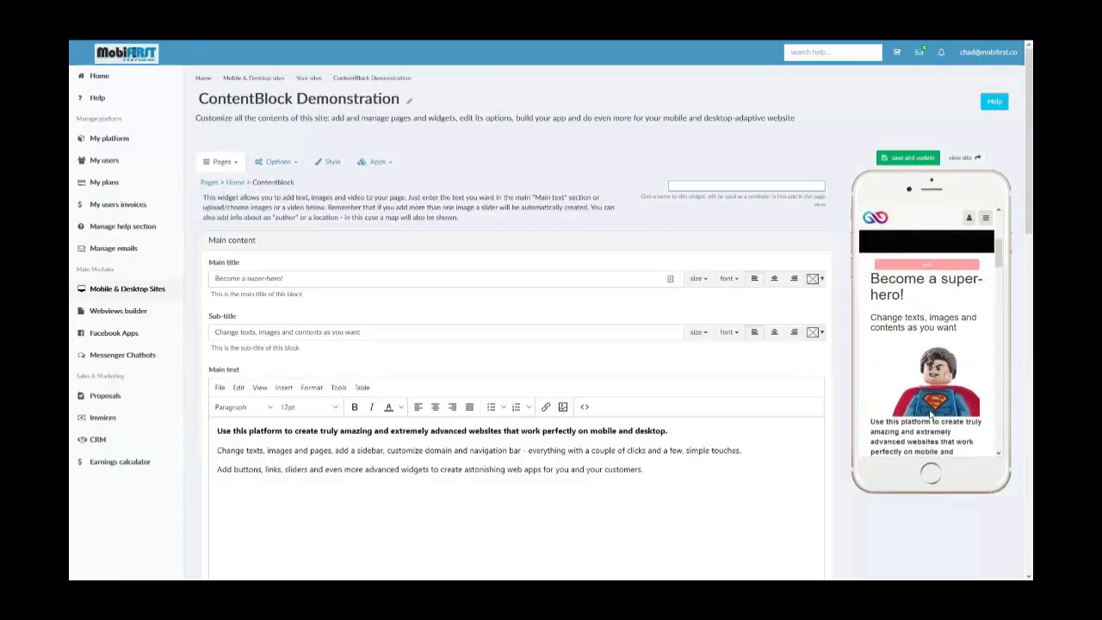
Step: Look through the size, font and colour options available for the block's main title
left_click(406, 274)
left_click_drag(405, 274, 215, 279)
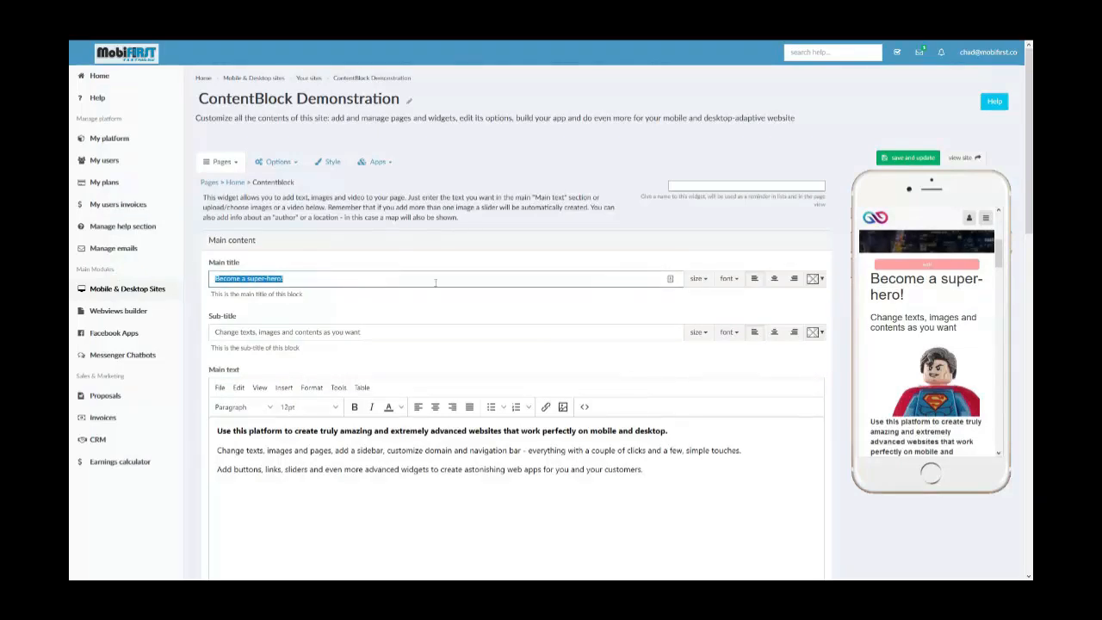
left_click(698, 279)
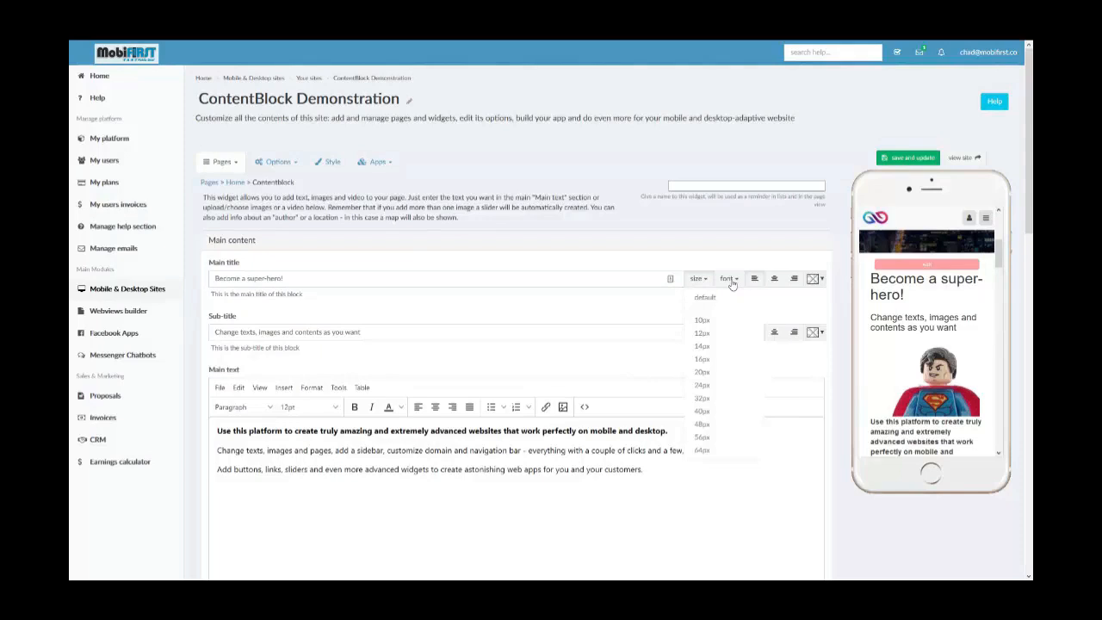
left_click(729, 279)
left_click(732, 281)
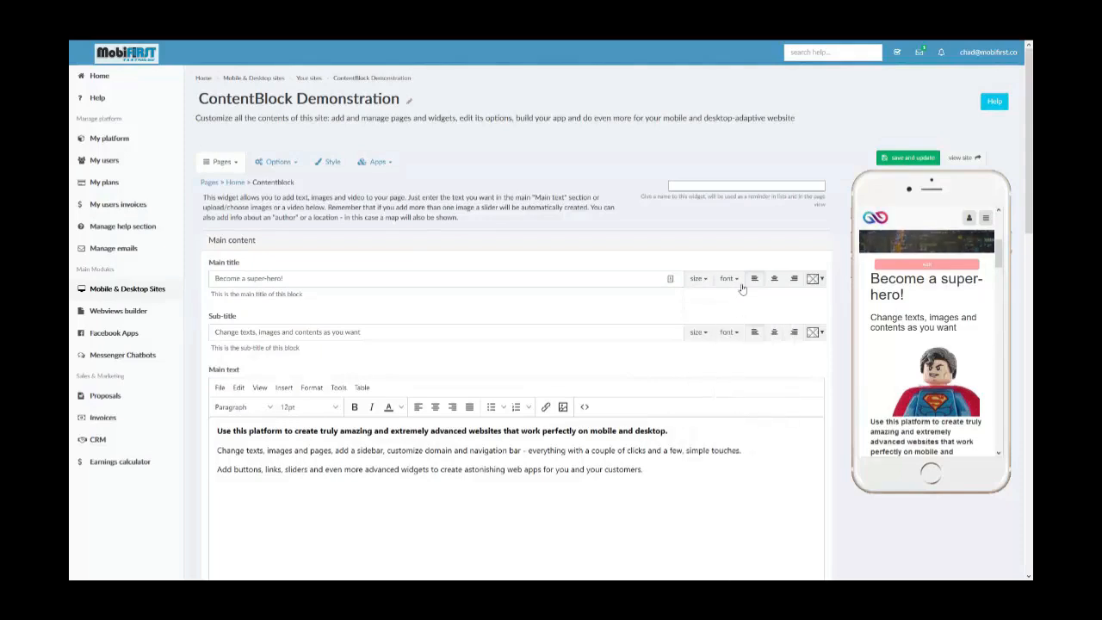
left_click(821, 281)
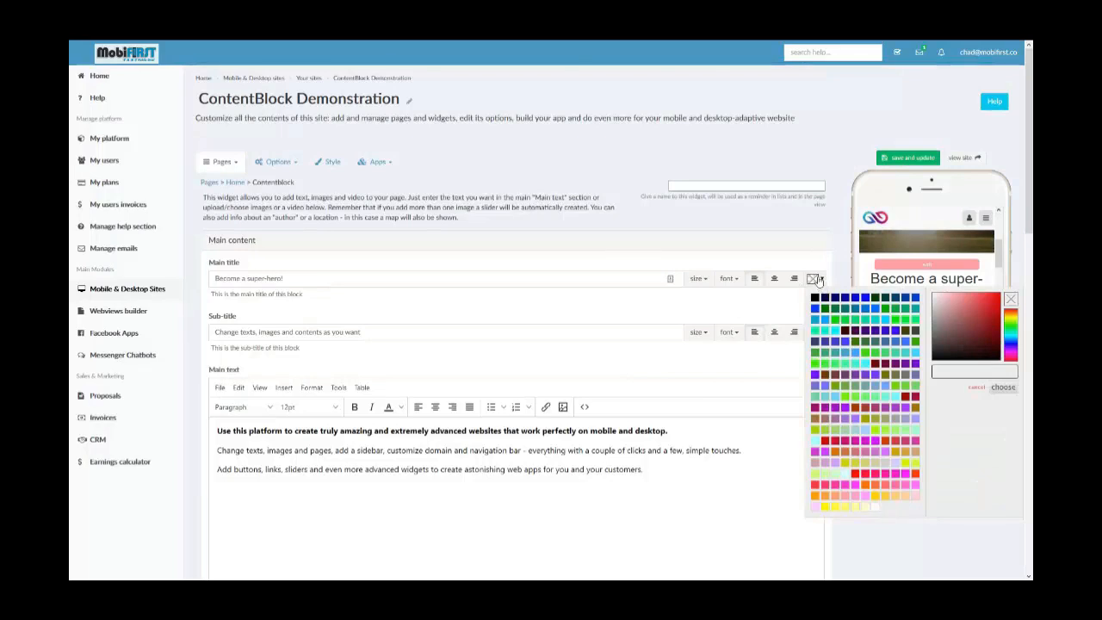
left_click(818, 281)
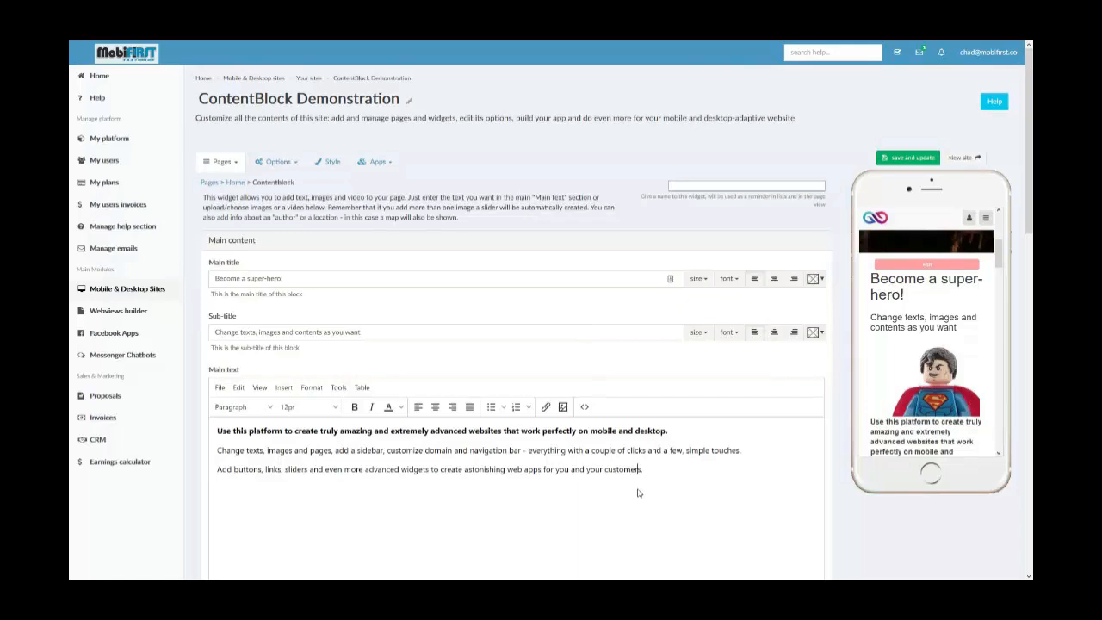
Step: Try clearing the whole main text by starting a new document in the text editor, and undo it
scroll(640, 491, "down", 1)
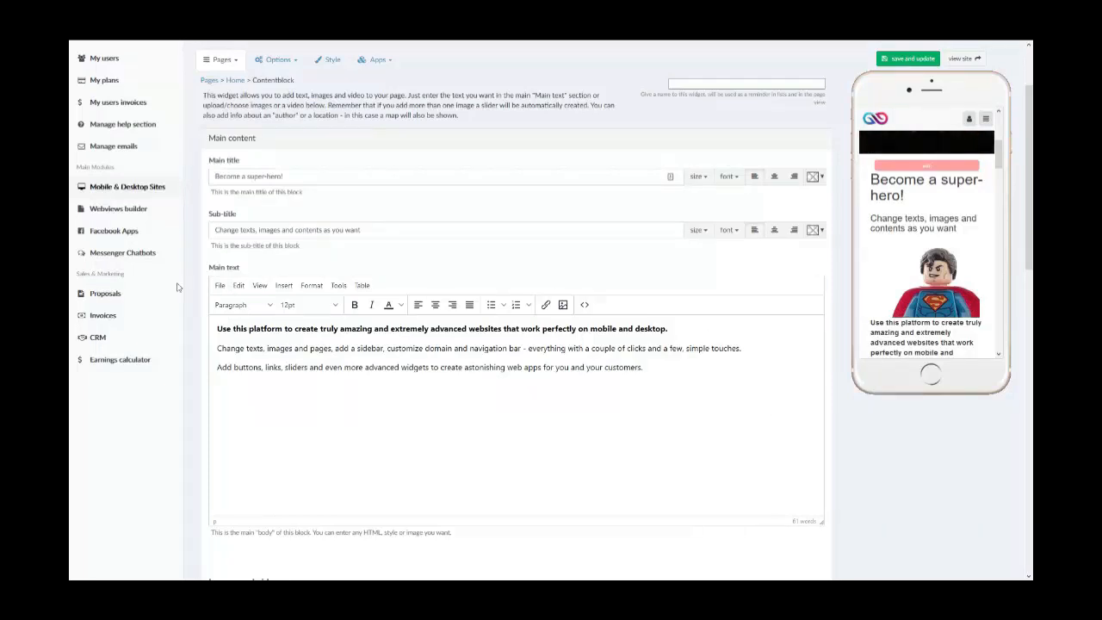
left_click(220, 286)
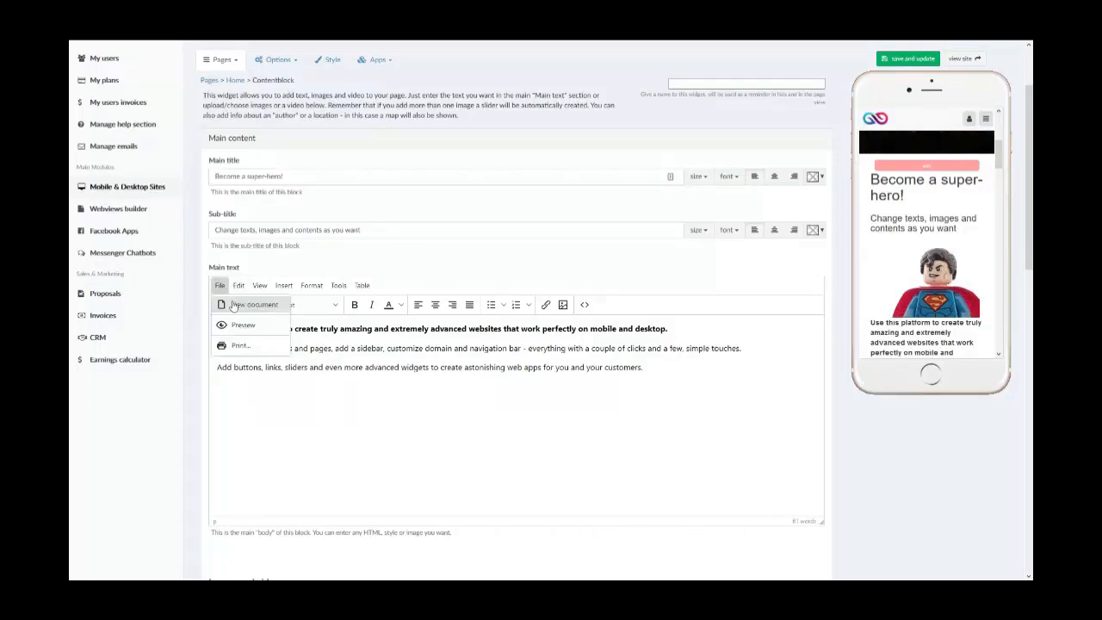
left_click(596, 415)
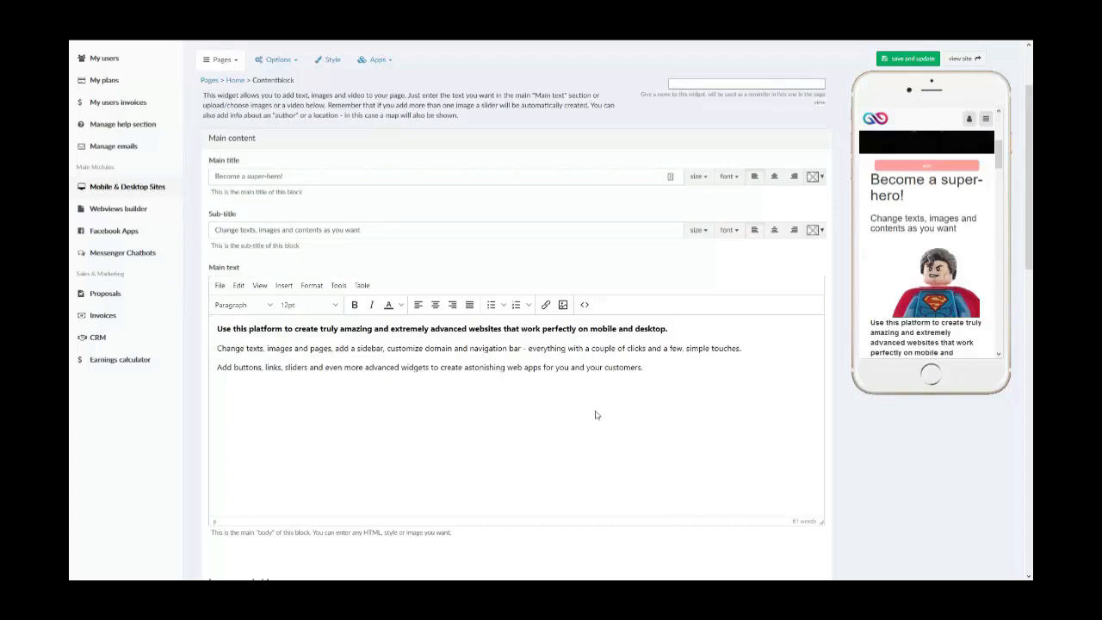
key("ctrl+a")
left_click(220, 285)
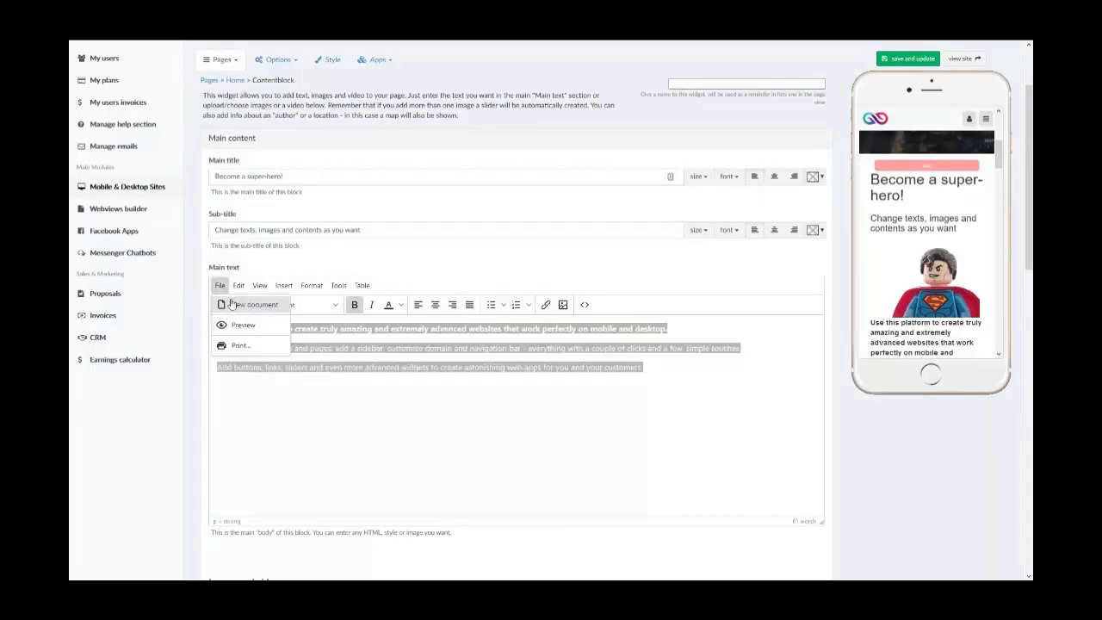
left_click(232, 302)
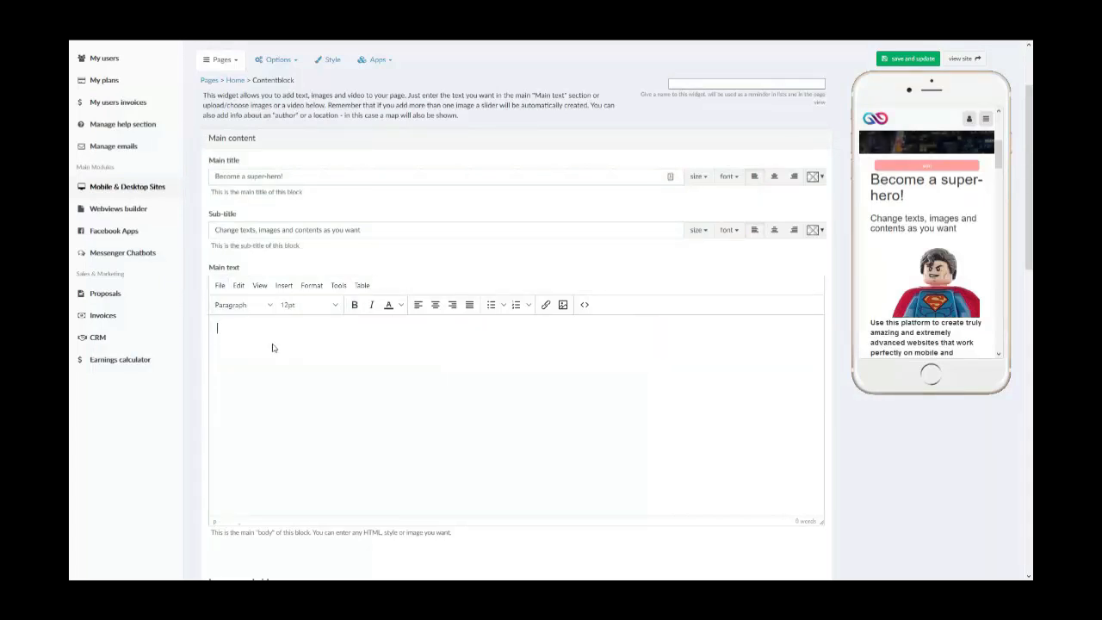
key("ctrl+z")
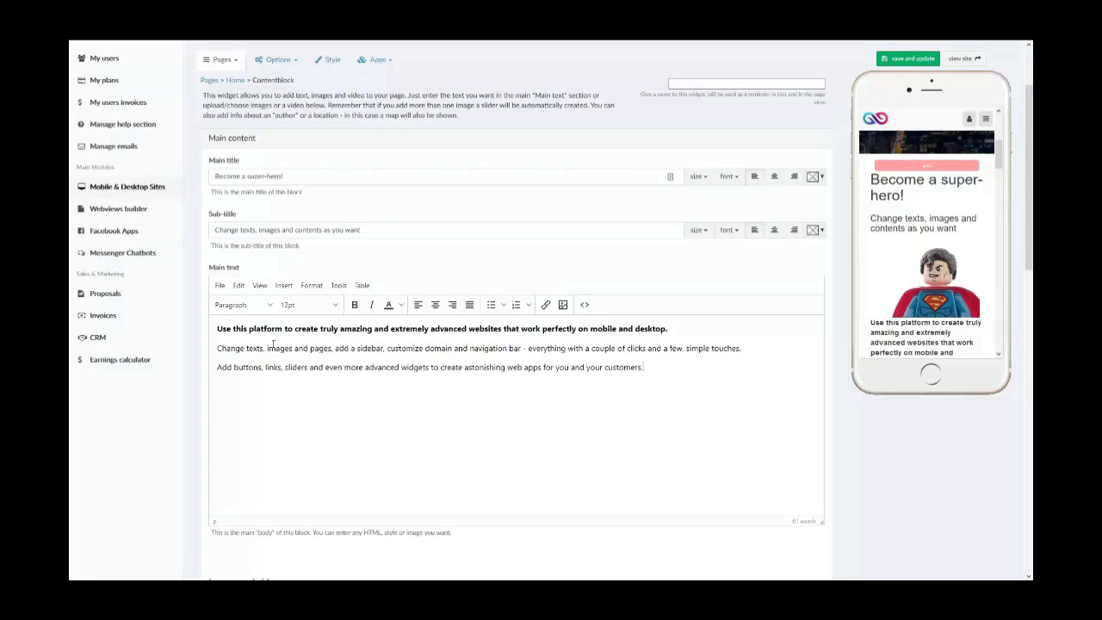
Step: Preview the formatted main text of the block and close the preview
left_click(225, 286)
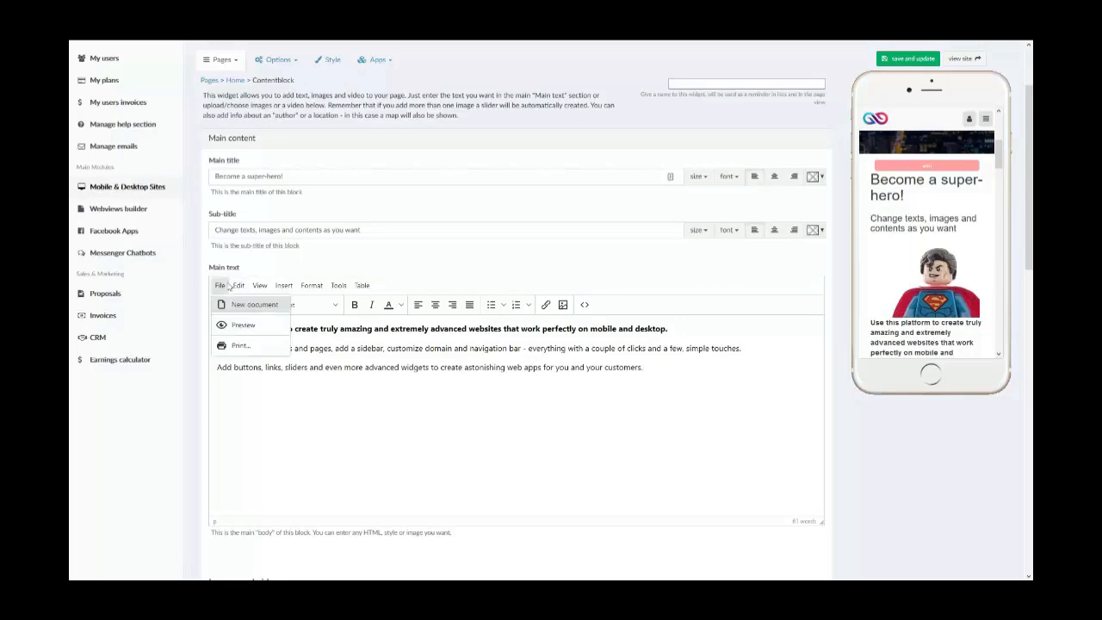
left_click(220, 285)
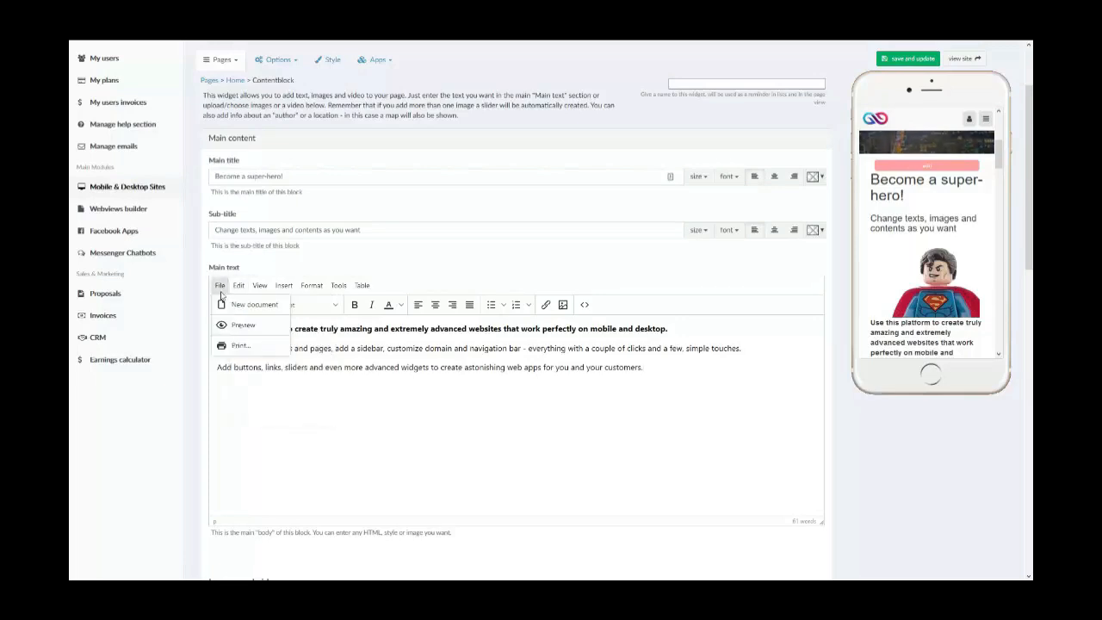
left_click(239, 325)
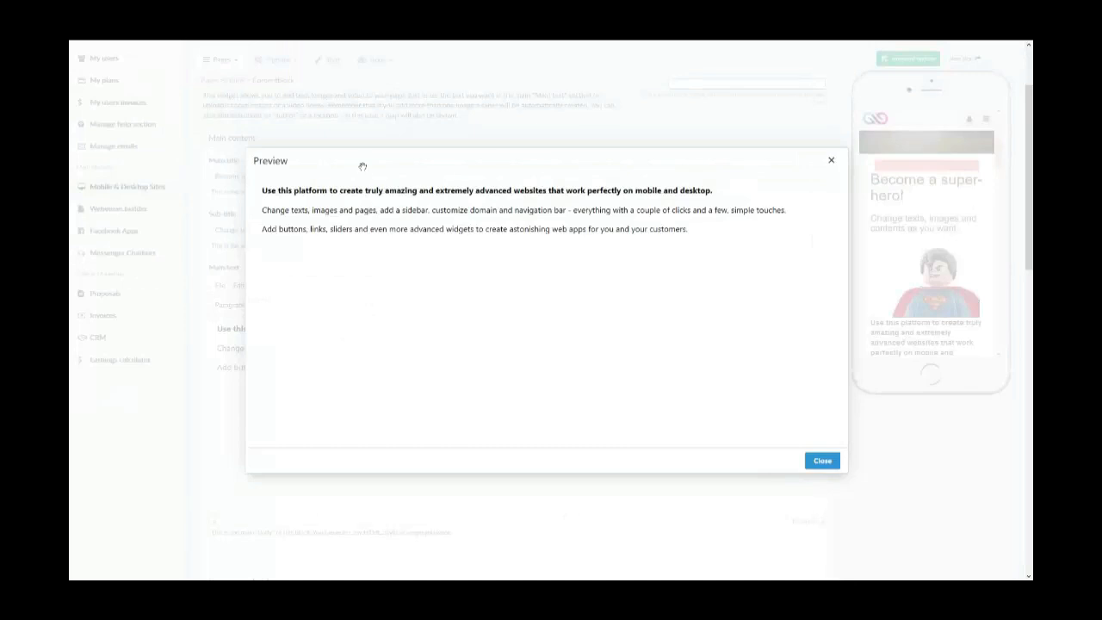
left_click(820, 461)
Step: Delete "nd even more advan" from the last paragraph of the main text and undo the deletion
left_click(220, 285)
left_click(238, 286)
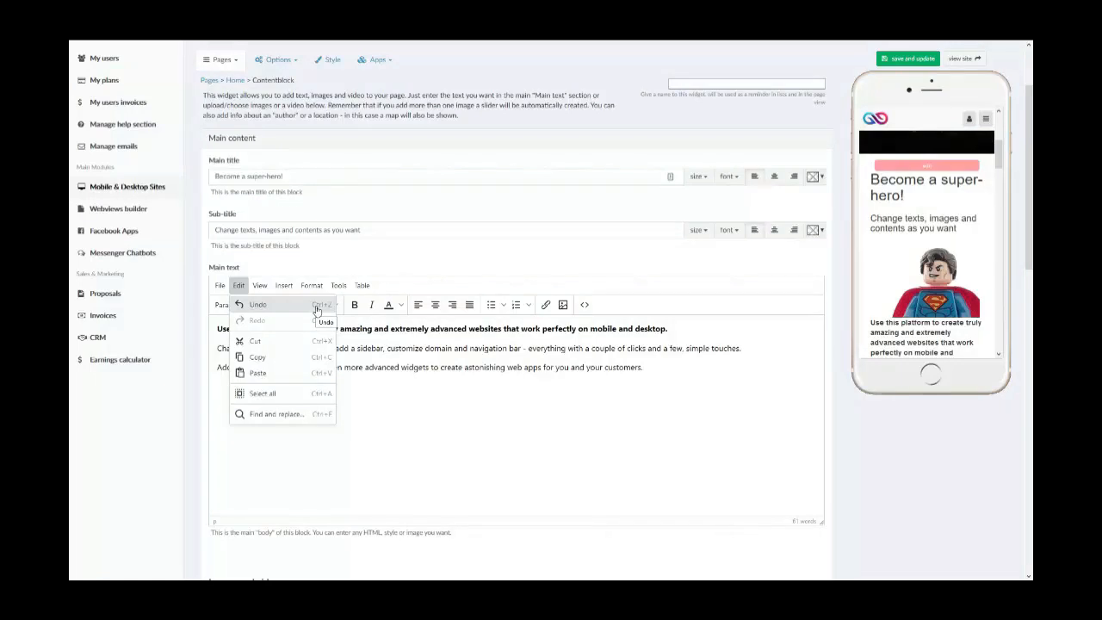
left_click(390, 367)
left_click_drag(389, 367, 314, 368)
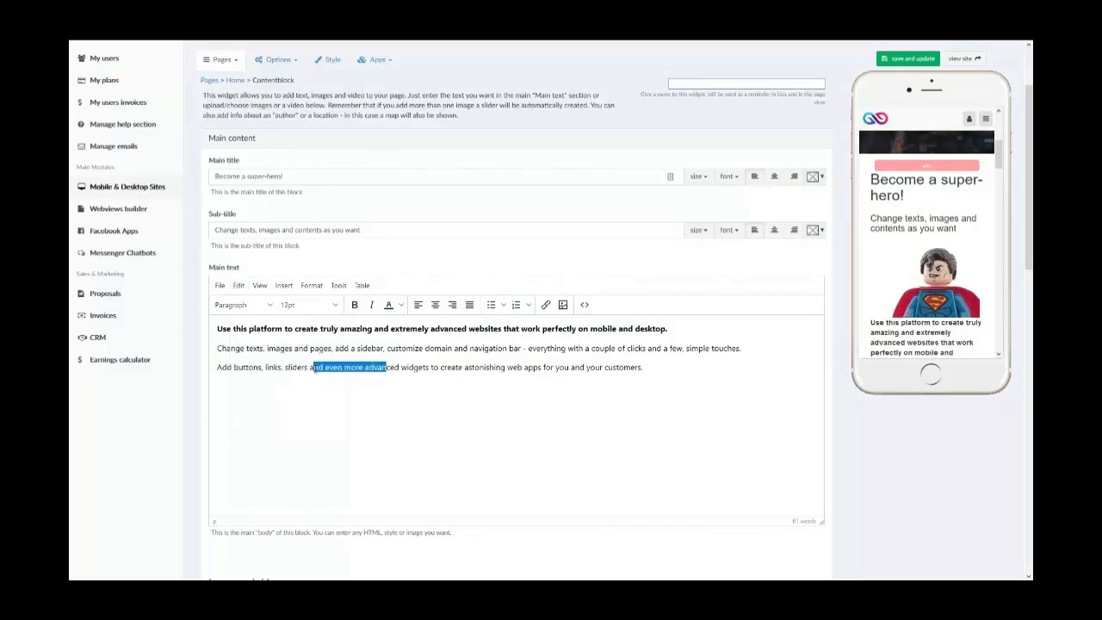
key("BackSpace")
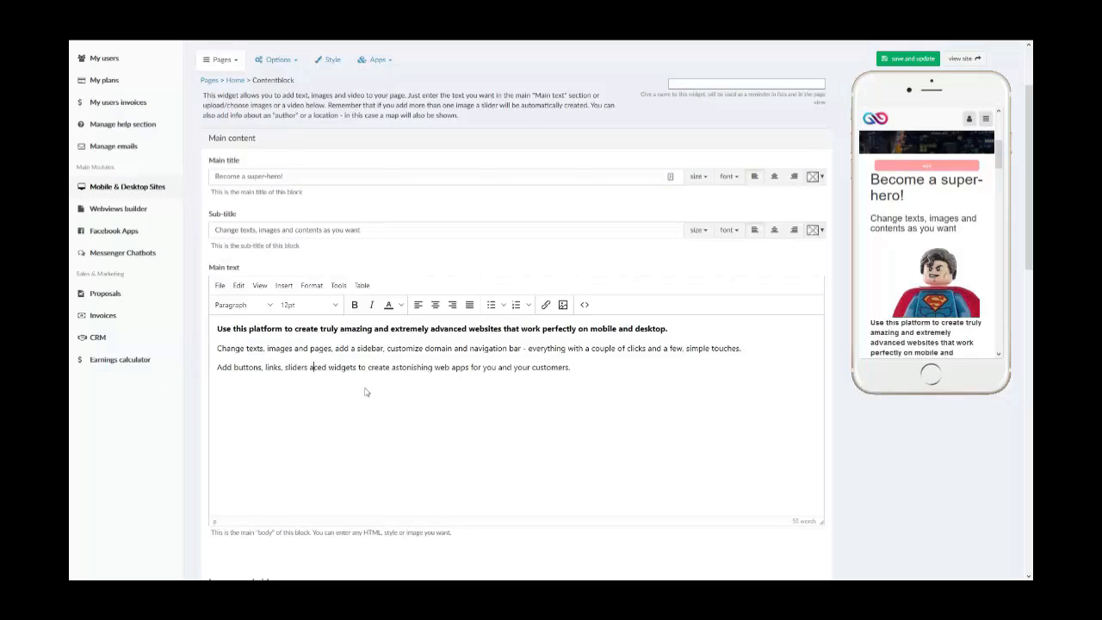
key("ctrl+z")
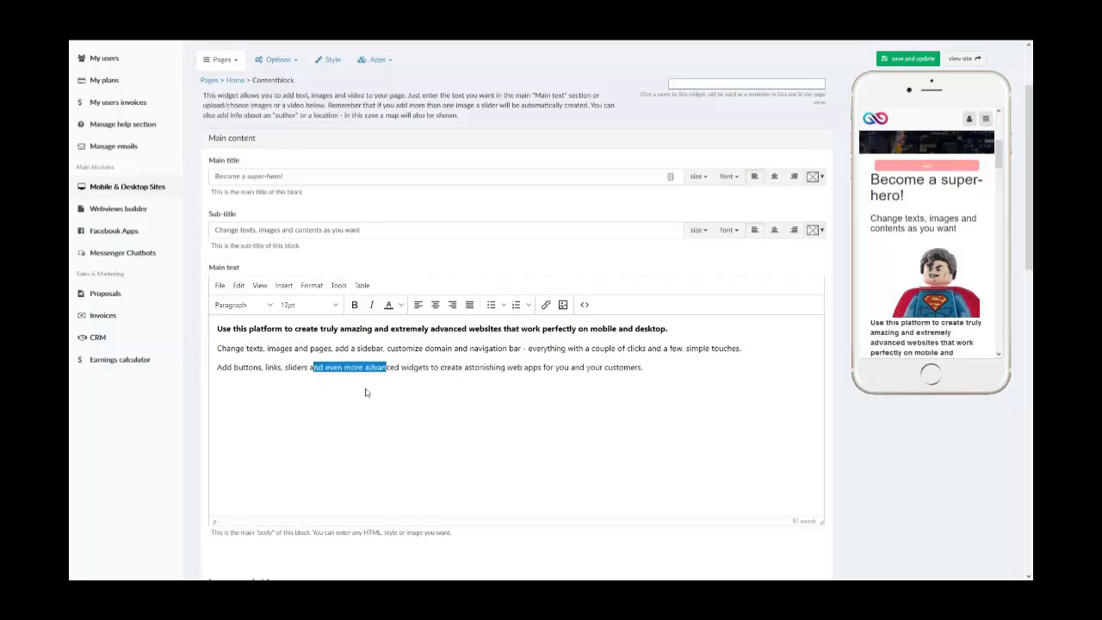
Step: Redo the deletion in the main text's last paragraph and undo it again
left_click(242, 286)
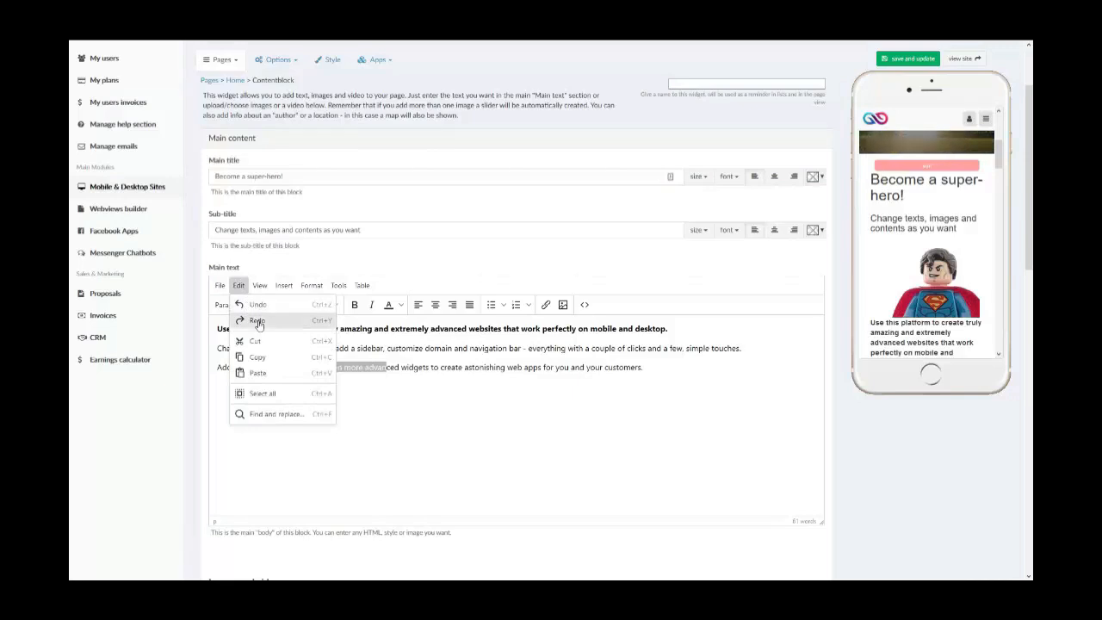
left_click(258, 321)
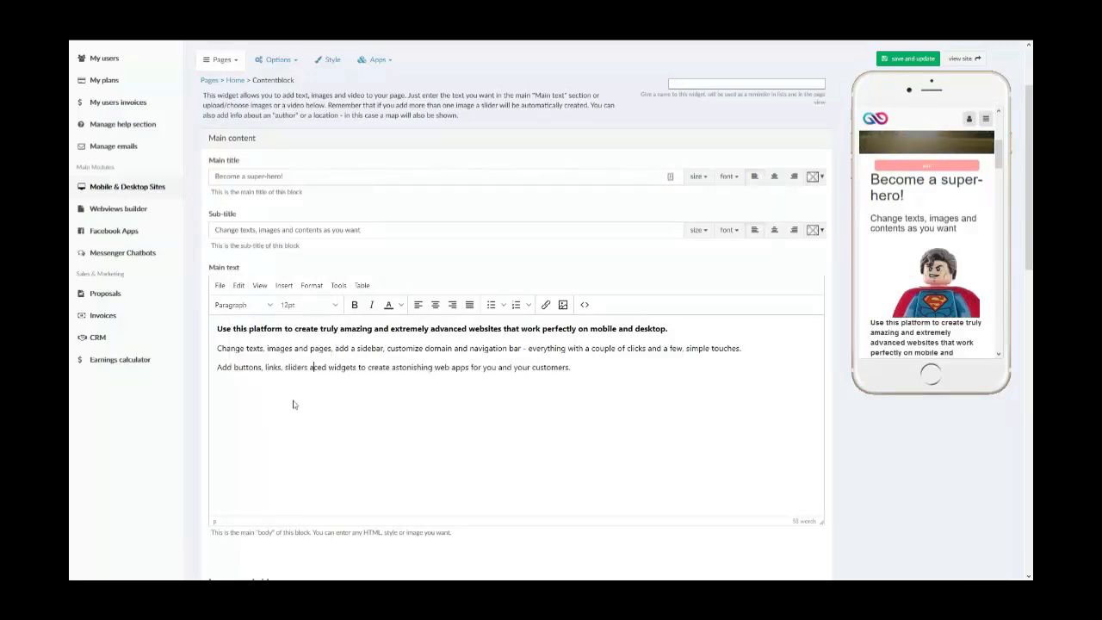
key("ctrl+z")
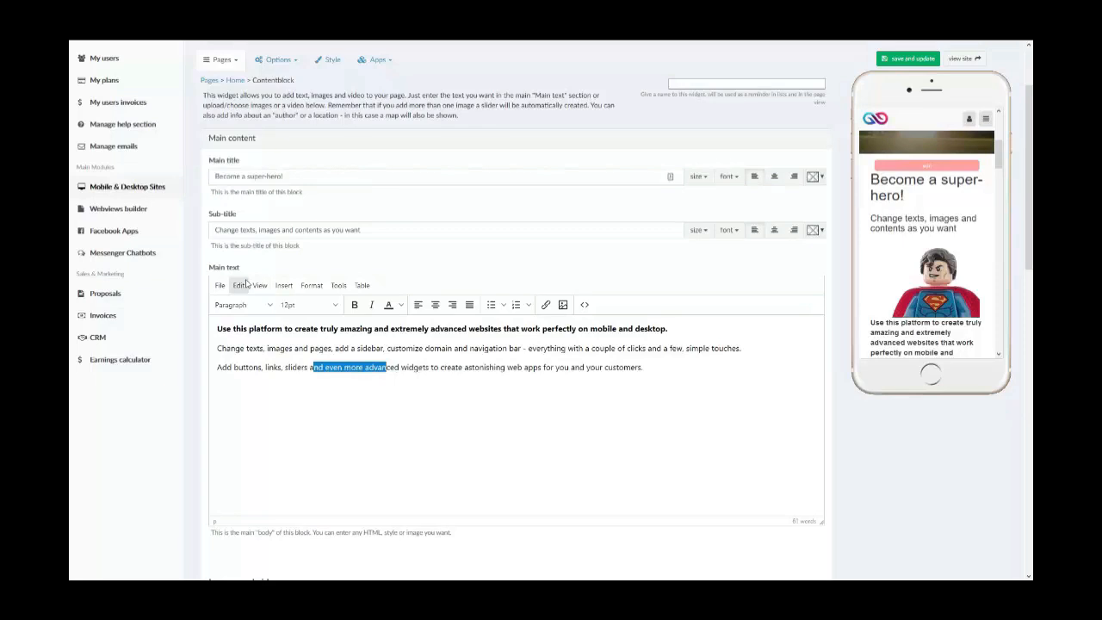
left_click(240, 285)
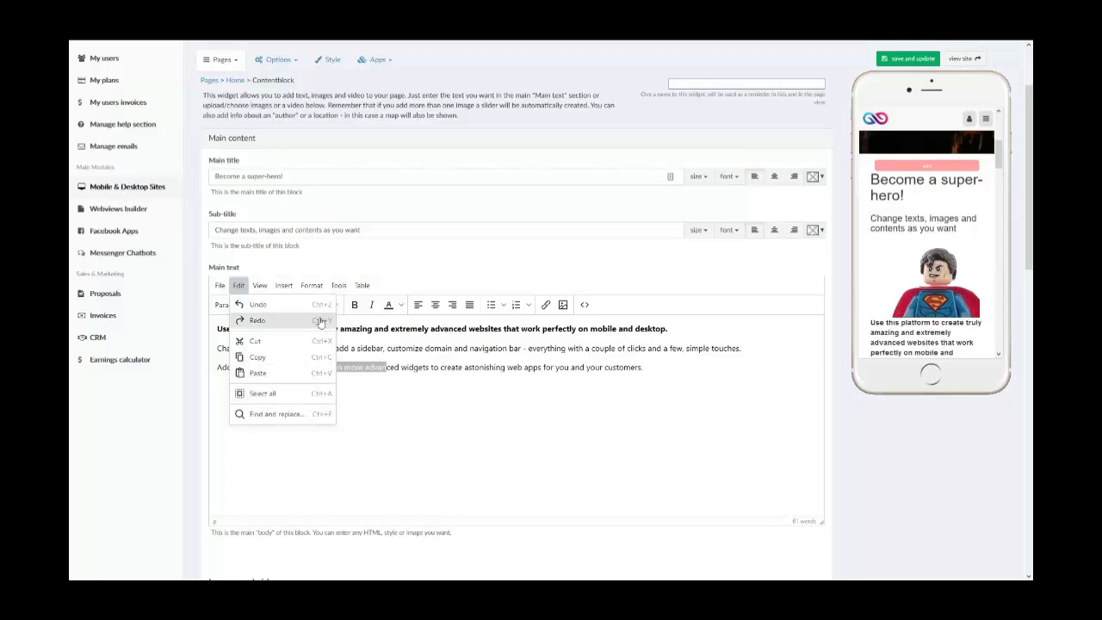
left_click(353, 456)
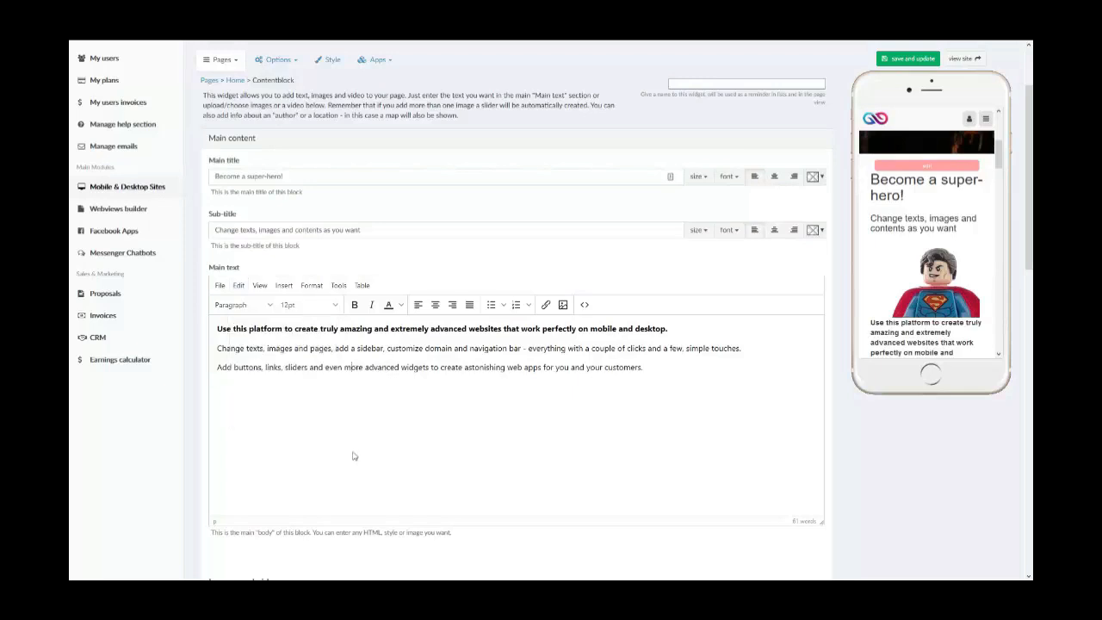
Step: Inspect the main text's HTML source code without saving changes, and preview the formatted main text
left_click(259, 285)
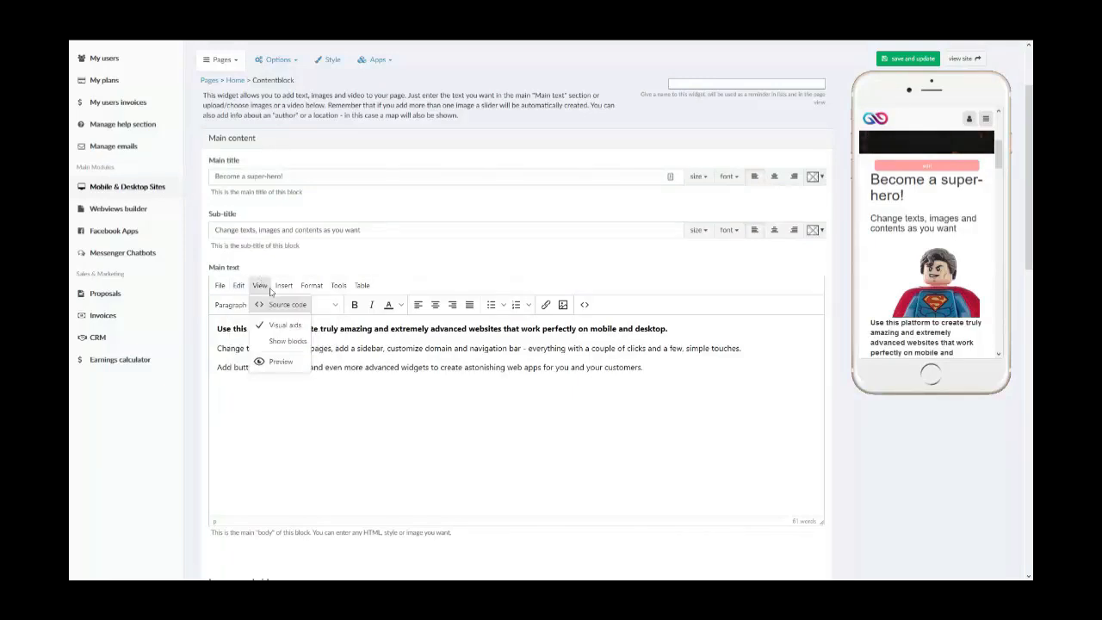
left_click(259, 304)
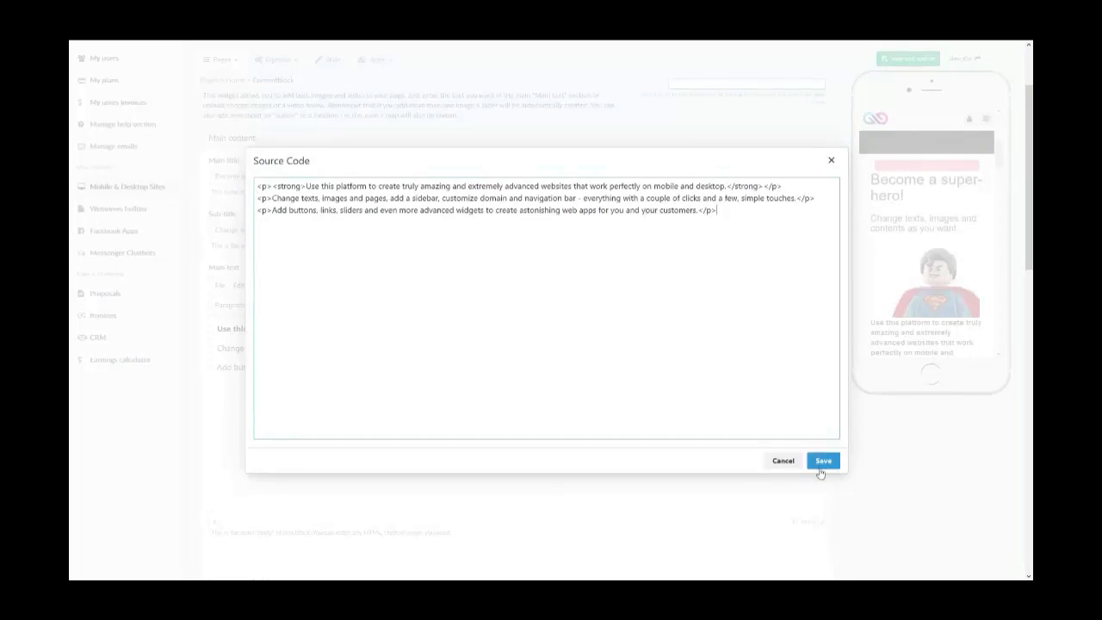
left_click(784, 461)
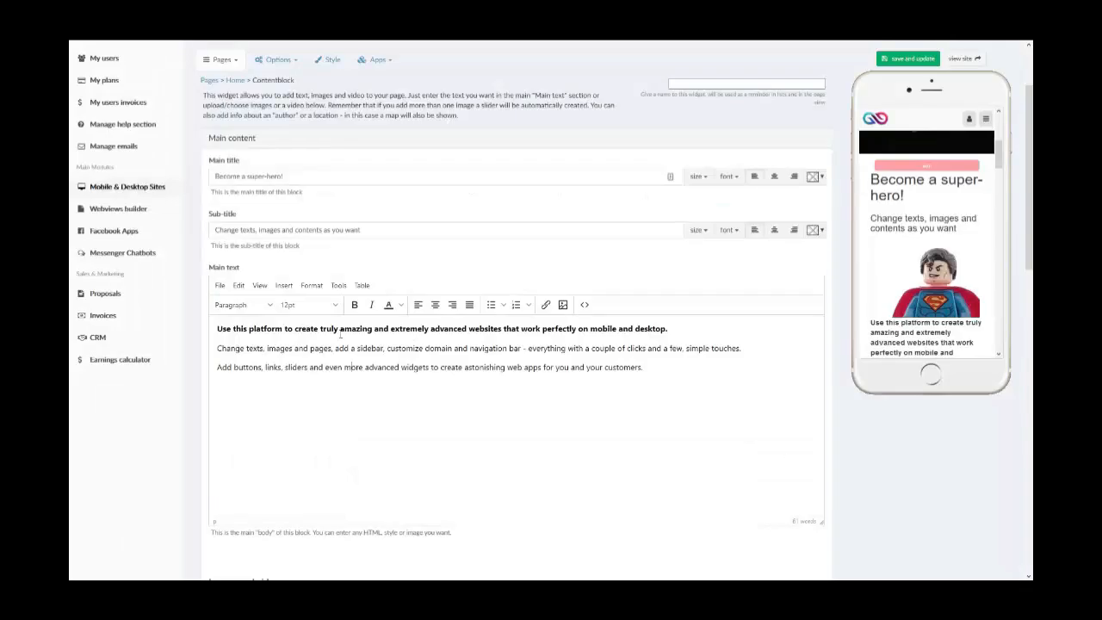
left_click(261, 287)
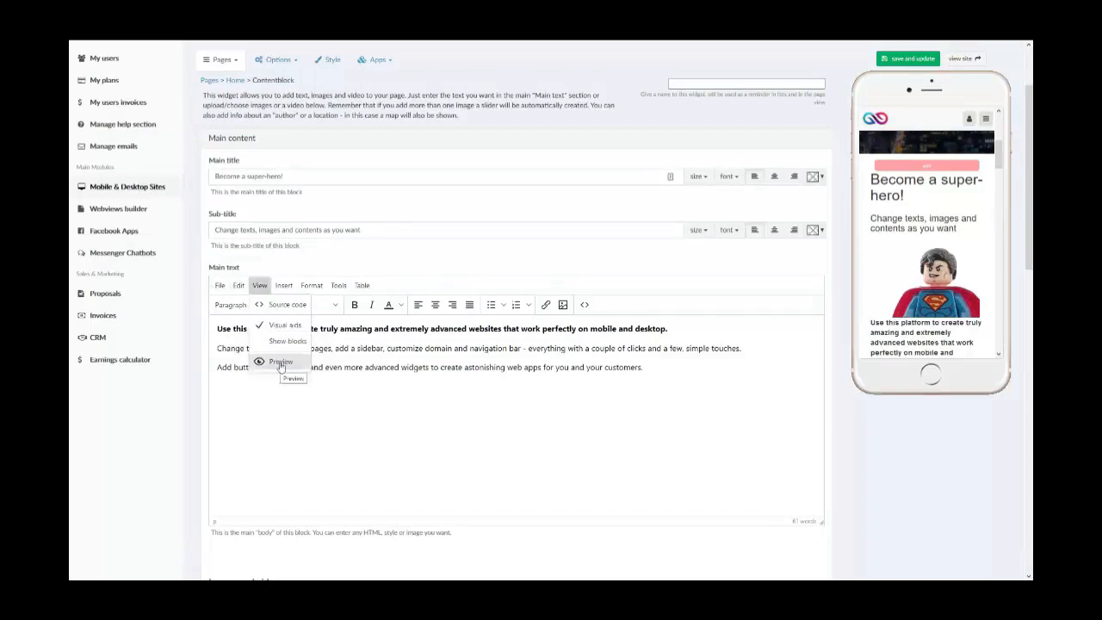
left_click(280, 365)
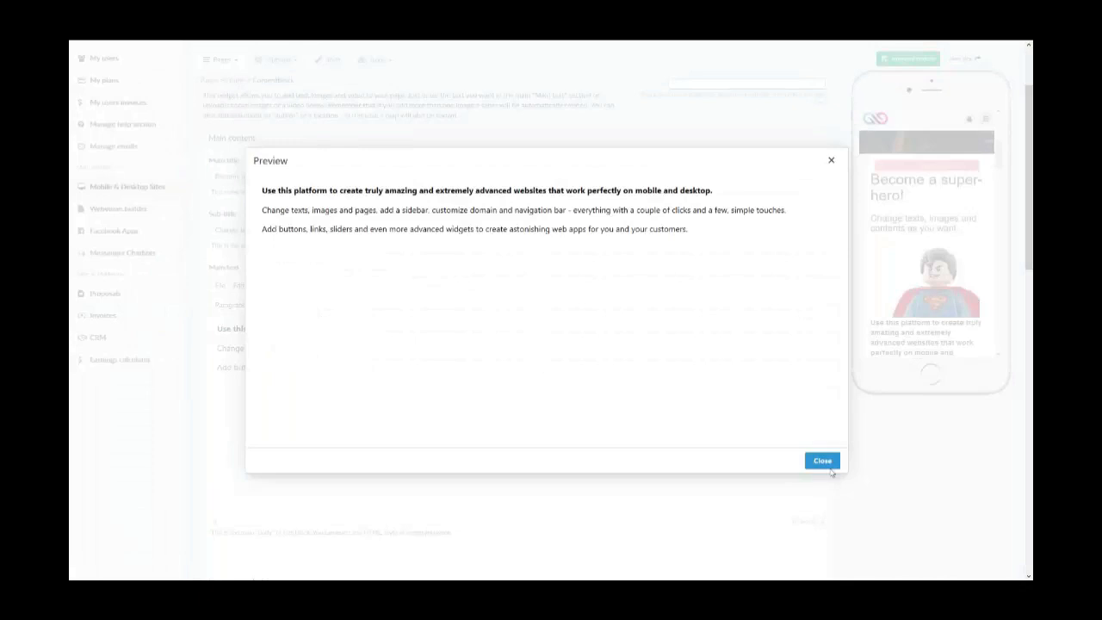
left_click(827, 463)
Step: Insert a table with three columns and two rows below the last paragraph of the main text
left_click(311, 285)
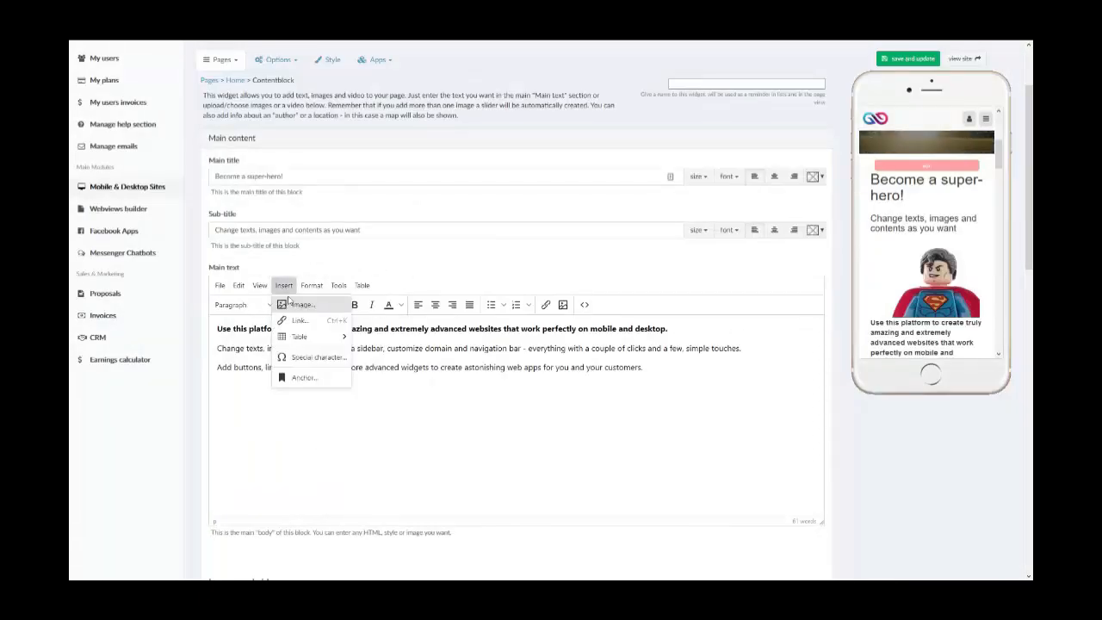
mouse_move(302, 338)
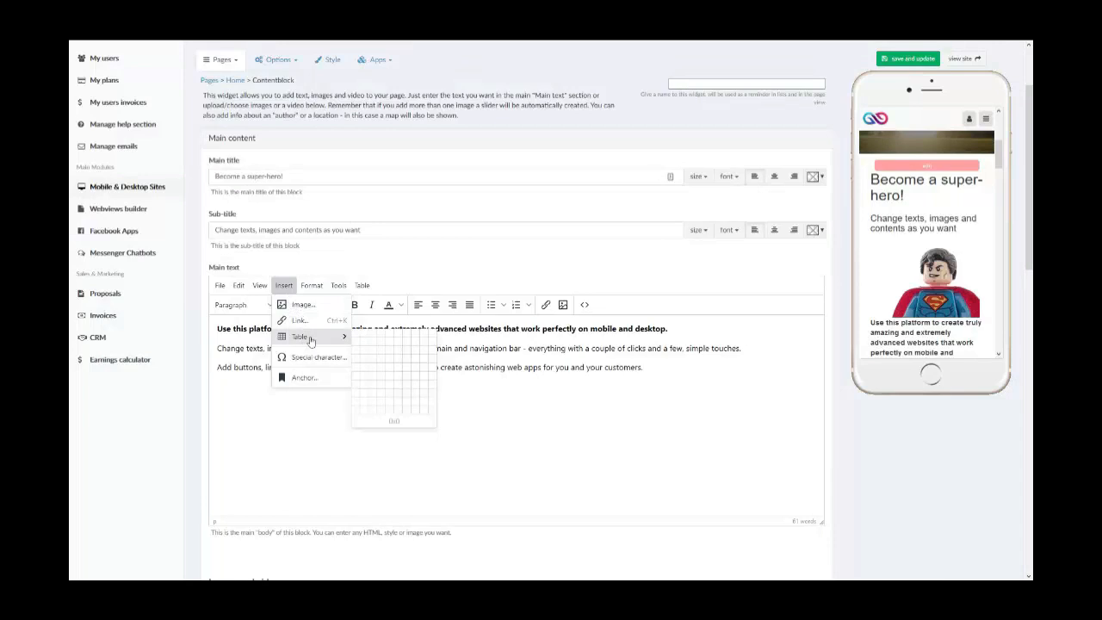
left_click(752, 455)
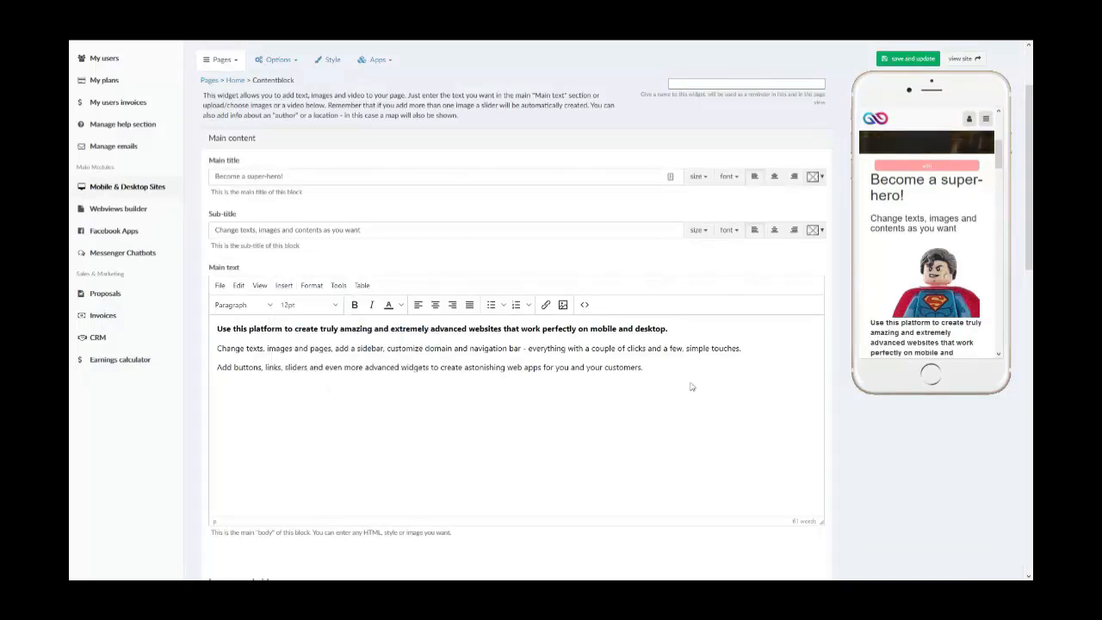
key("Return")
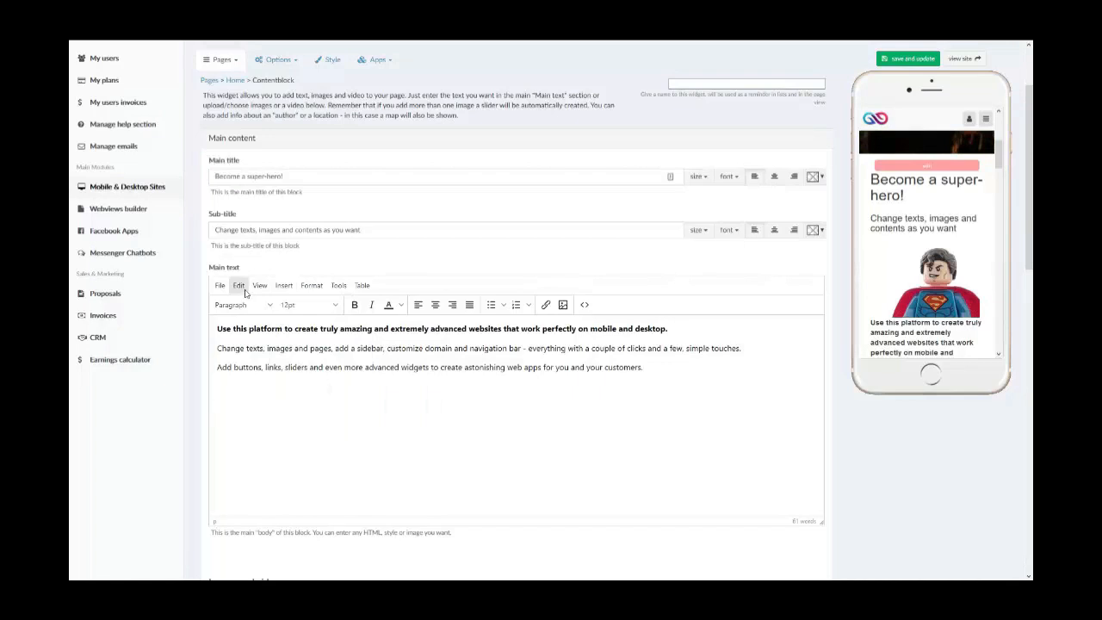
left_click(284, 285)
mouse_move(300, 338)
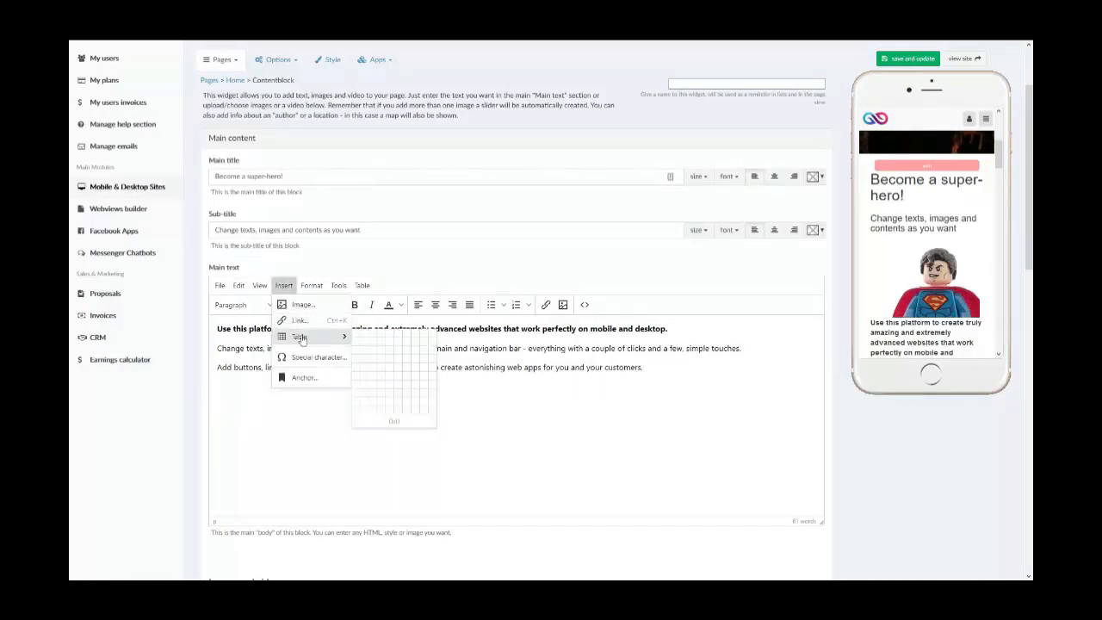
left_click(373, 341)
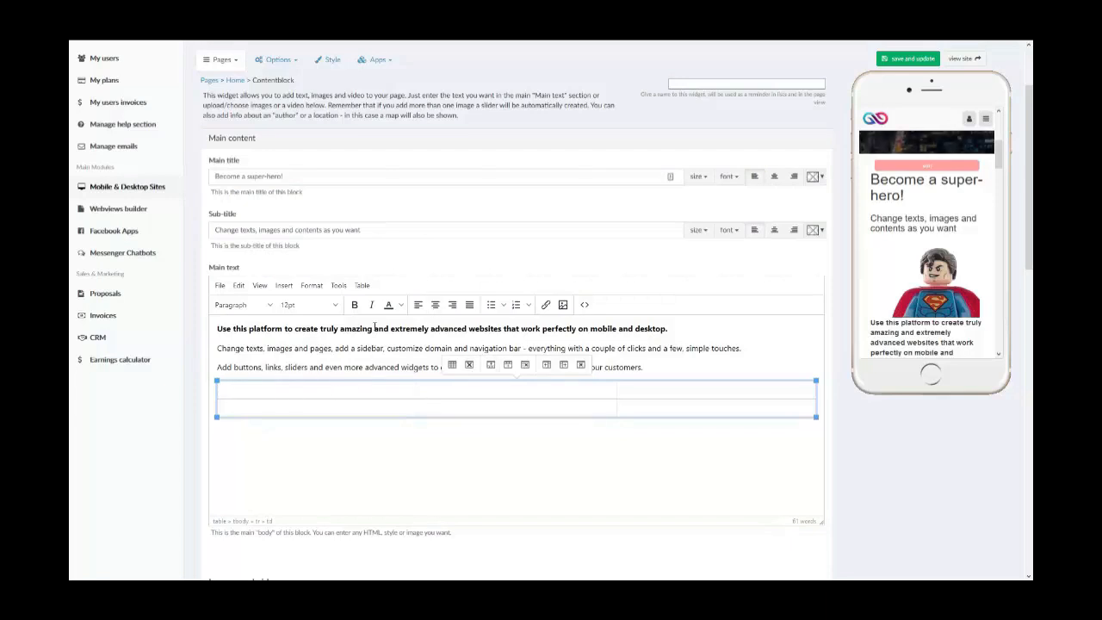
Step: Fill the table's first row with the centered values 1, 2 and 3
left_click(435, 304)
type("2")
key("BackSpace")
type("1")
key("Tab")
left_click(439, 315)
type("2")
key("Tab")
left_click(439, 316)
type("3")
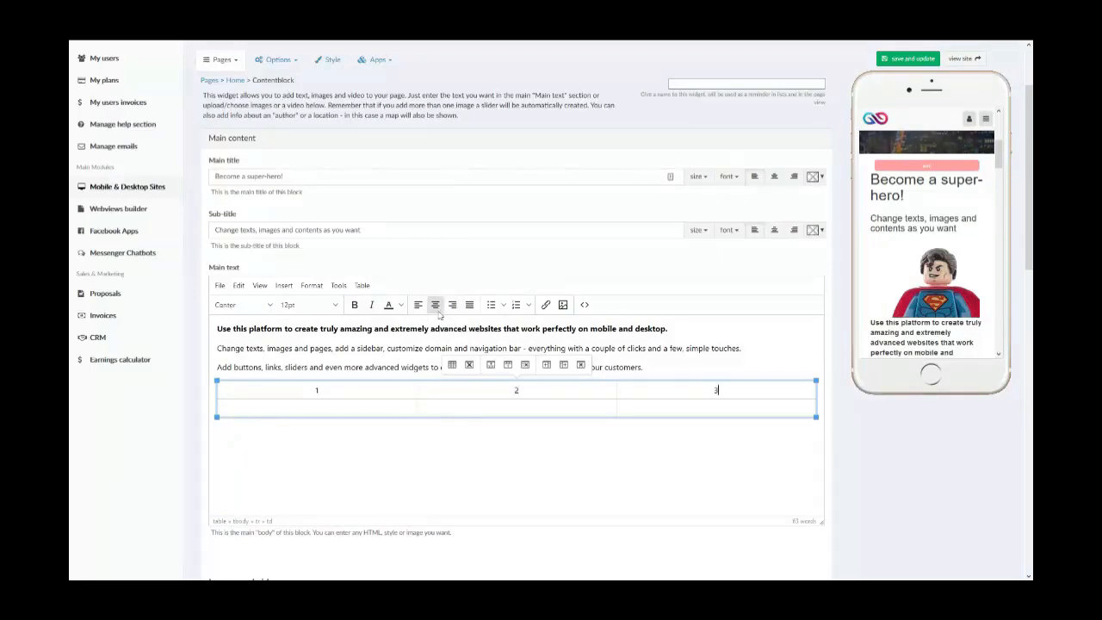
Step: Fill the table's second row with the centered values 4, 5 and 6
key("Tab")
left_click(435, 306)
type("4")
key("Tab")
left_click(436, 307)
type("5")
key("Tab")
left_click(436, 307)
type("6")
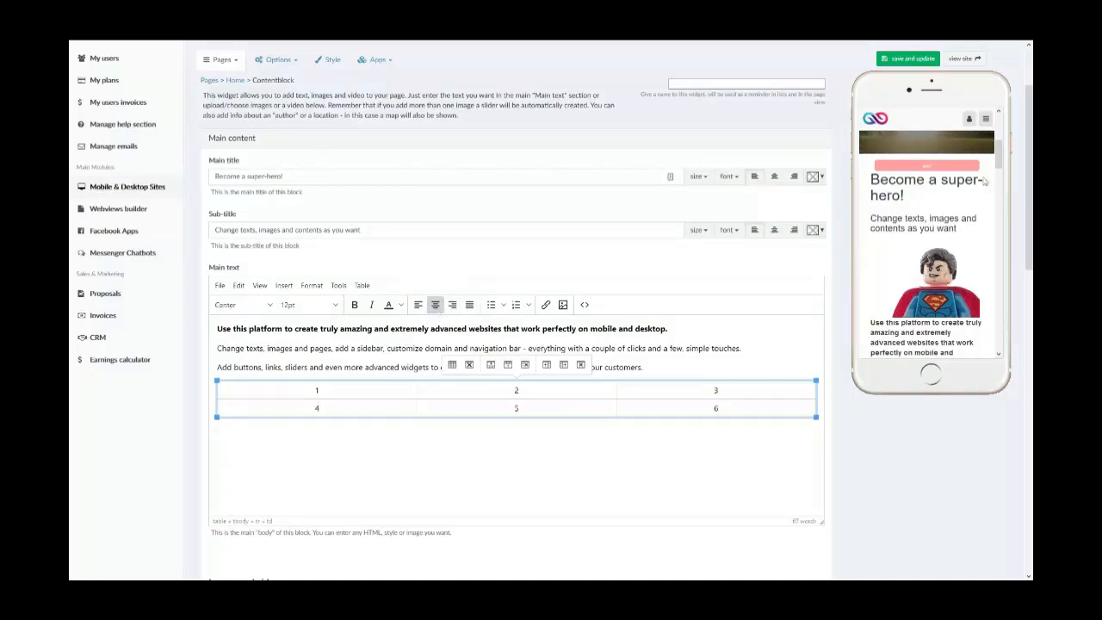
Step: Save and update the content block, and check the new table in the phone preview
left_click(923, 60)
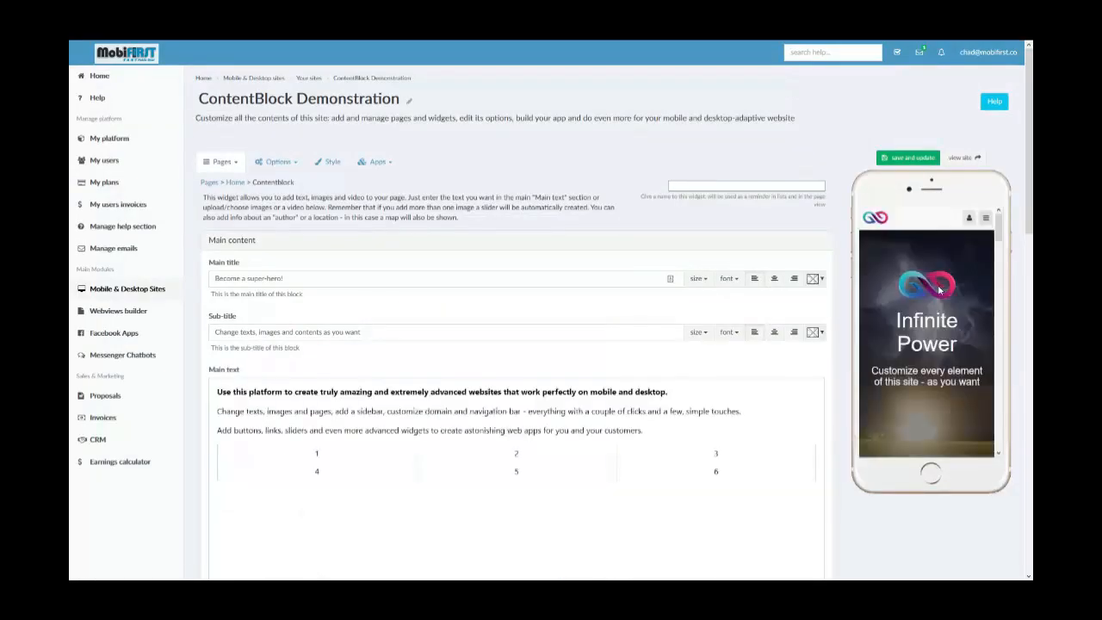
scroll(940, 293, "down", 5)
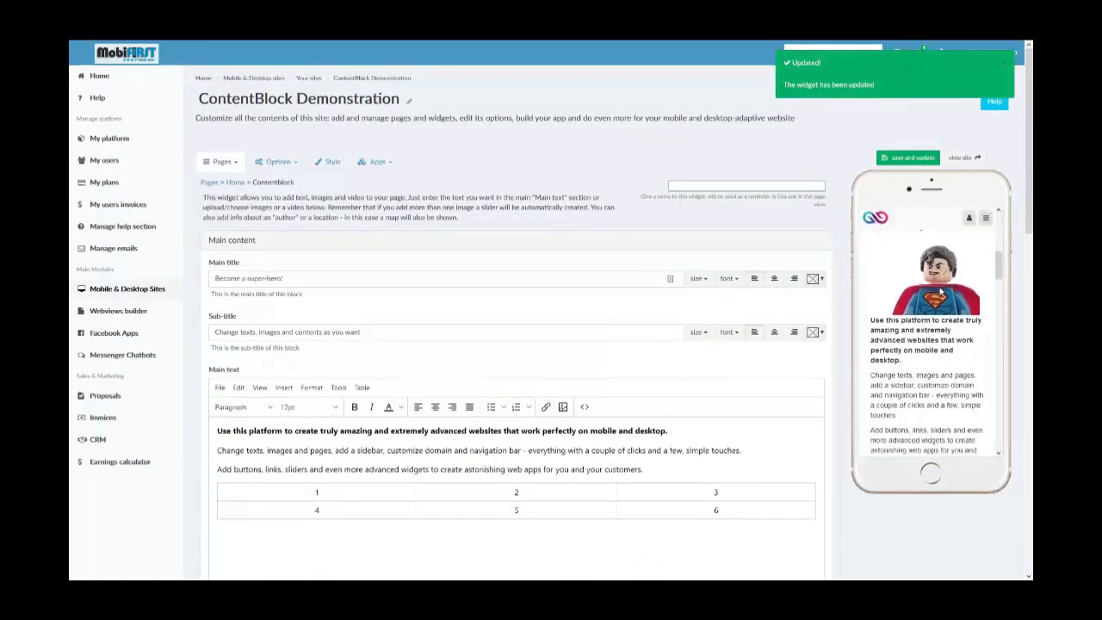
scroll(940, 294, "down", 1)
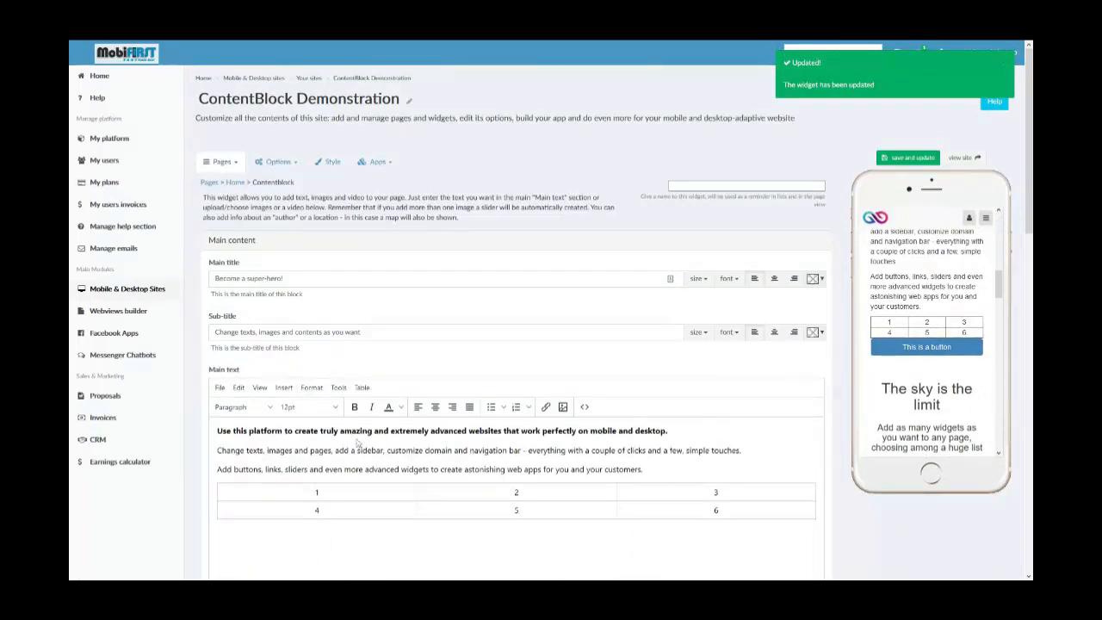
Step: Review the column and row editing options available for the table in the main text
left_click(329, 512)
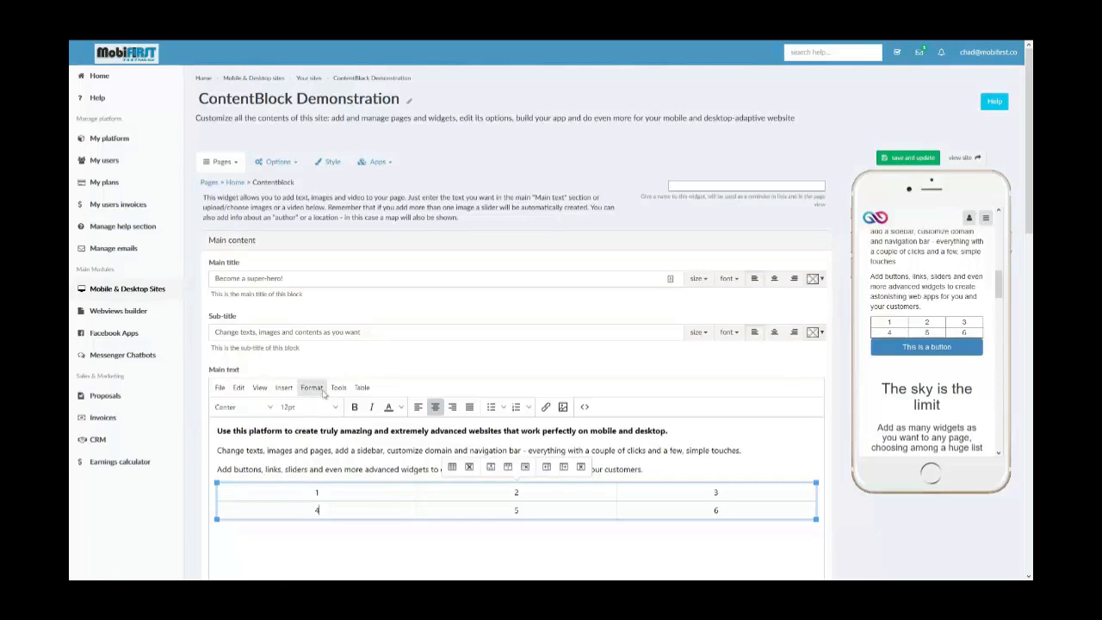
left_click(364, 388)
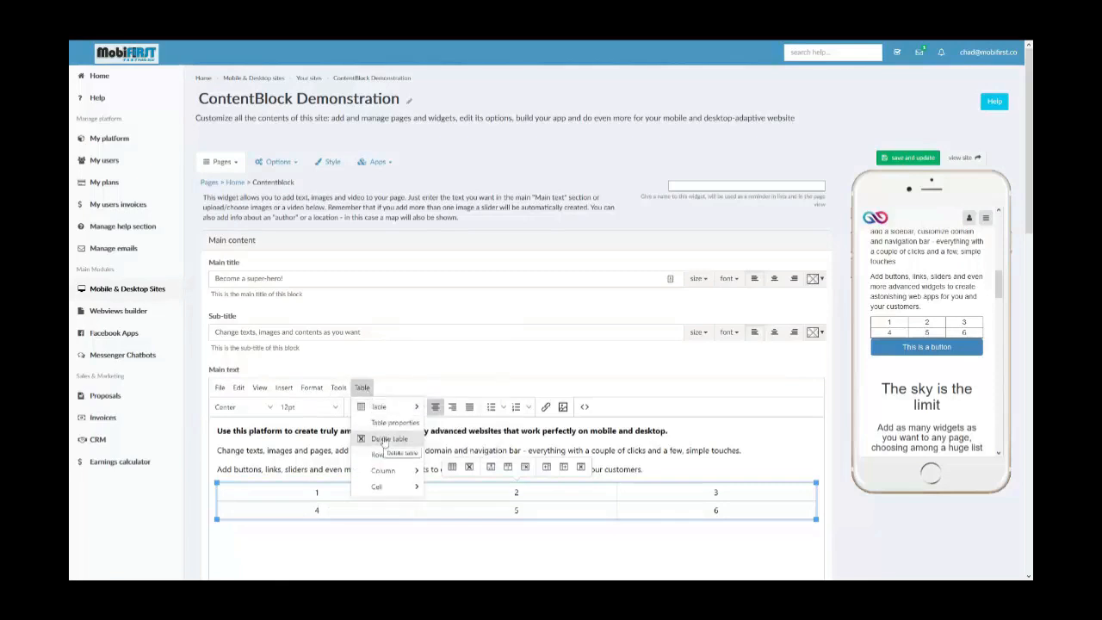
mouse_move(405, 476)
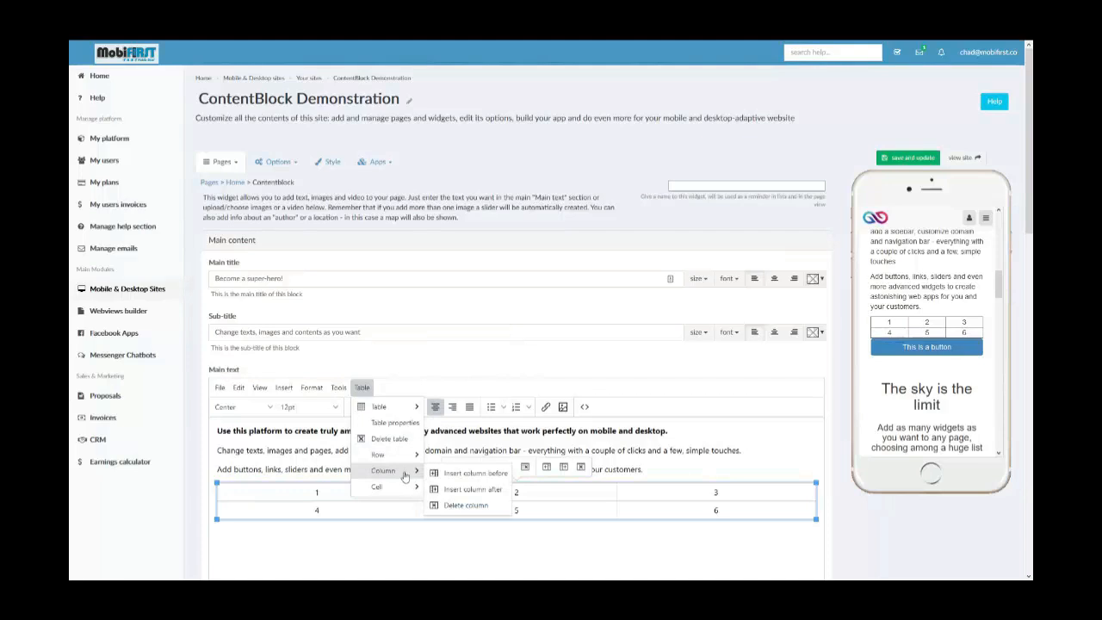
mouse_move(388, 458)
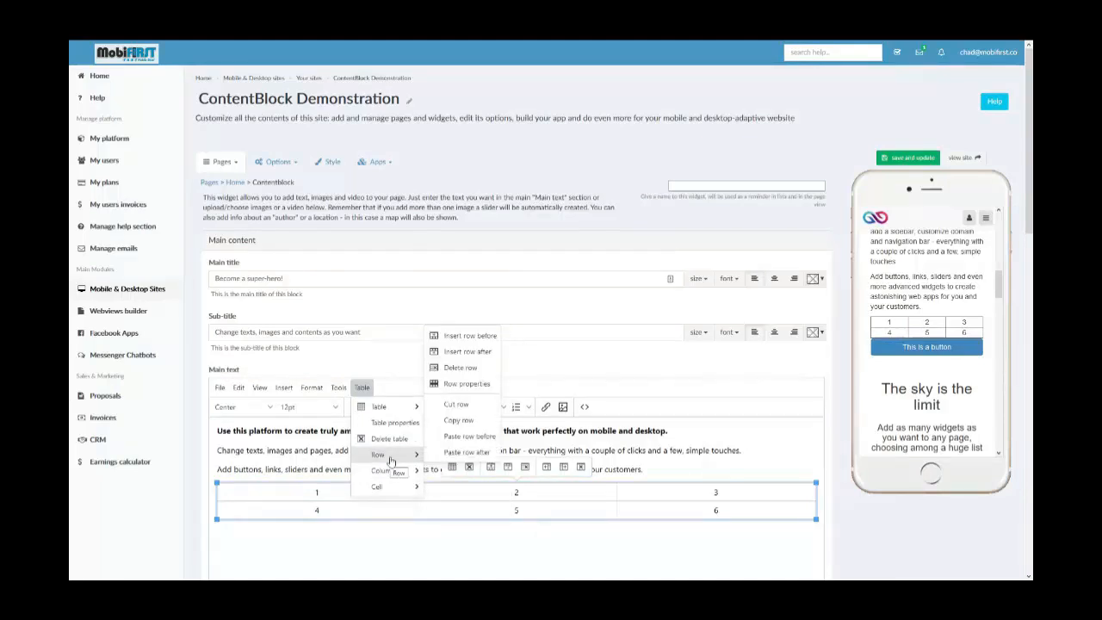
left_click(242, 556)
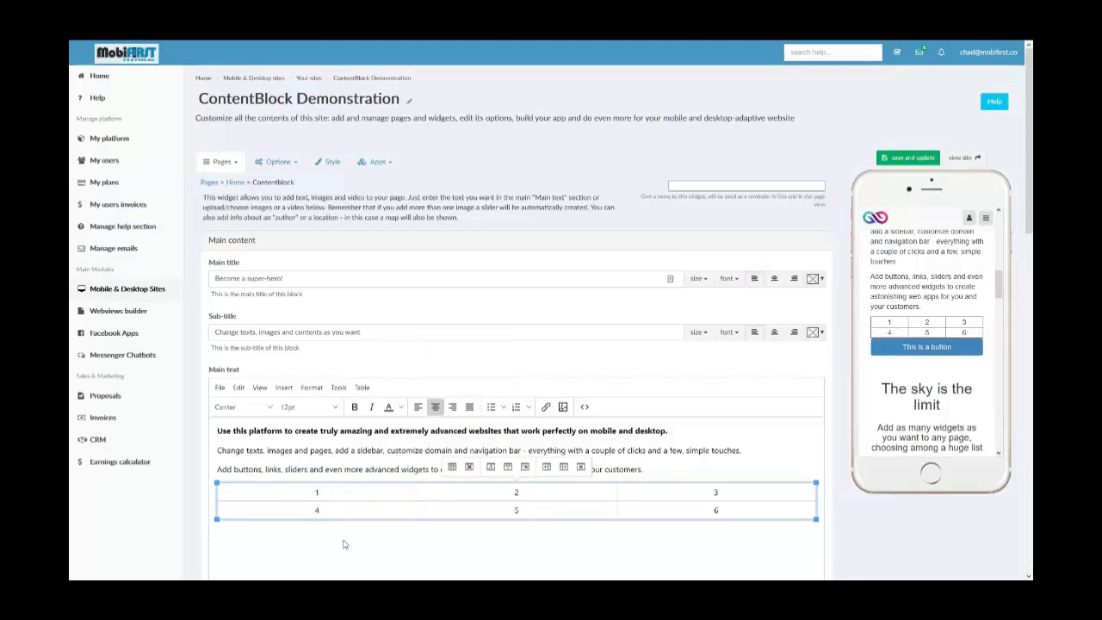
Step: Try to apply strikethrough to the bold first paragraph of the main text
left_click(285, 388)
left_click(284, 389)
left_click(312, 388)
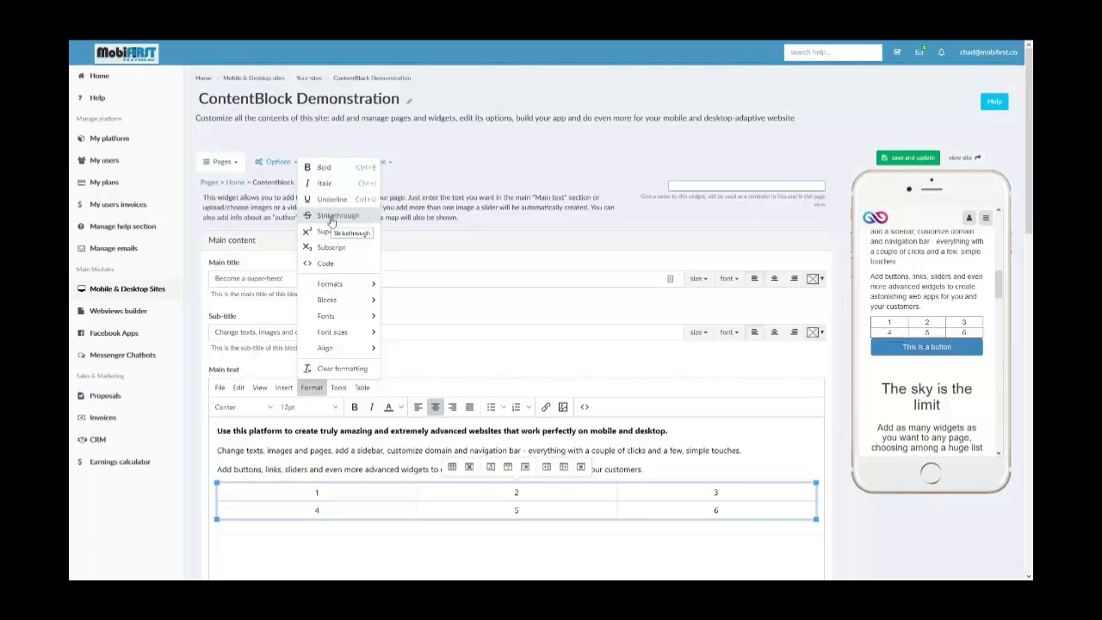
triple_click(639, 433)
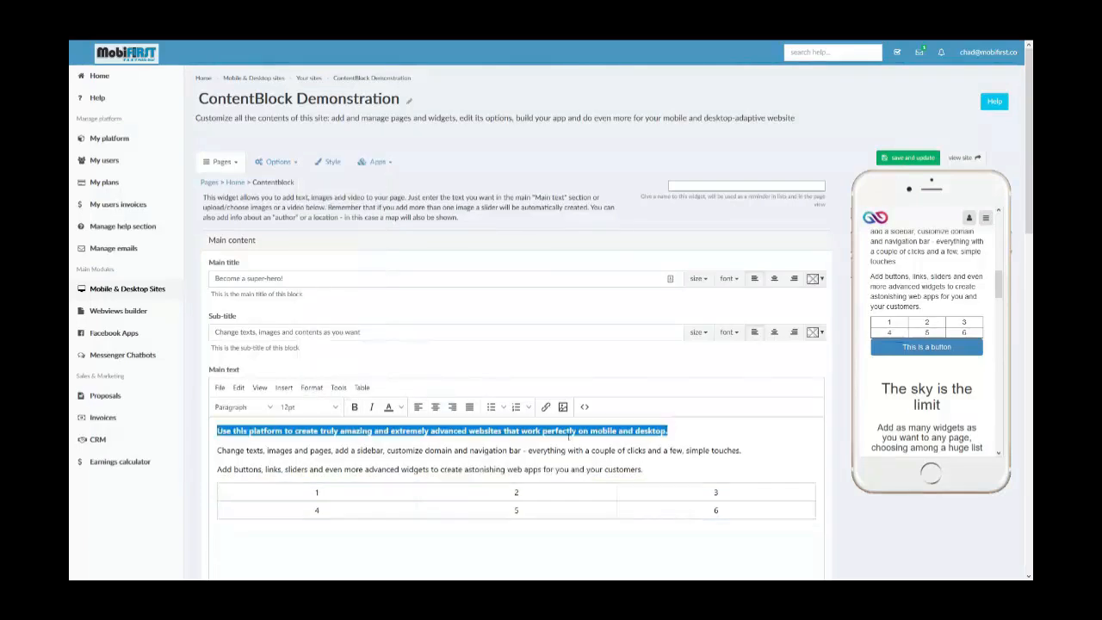
left_click(301, 389)
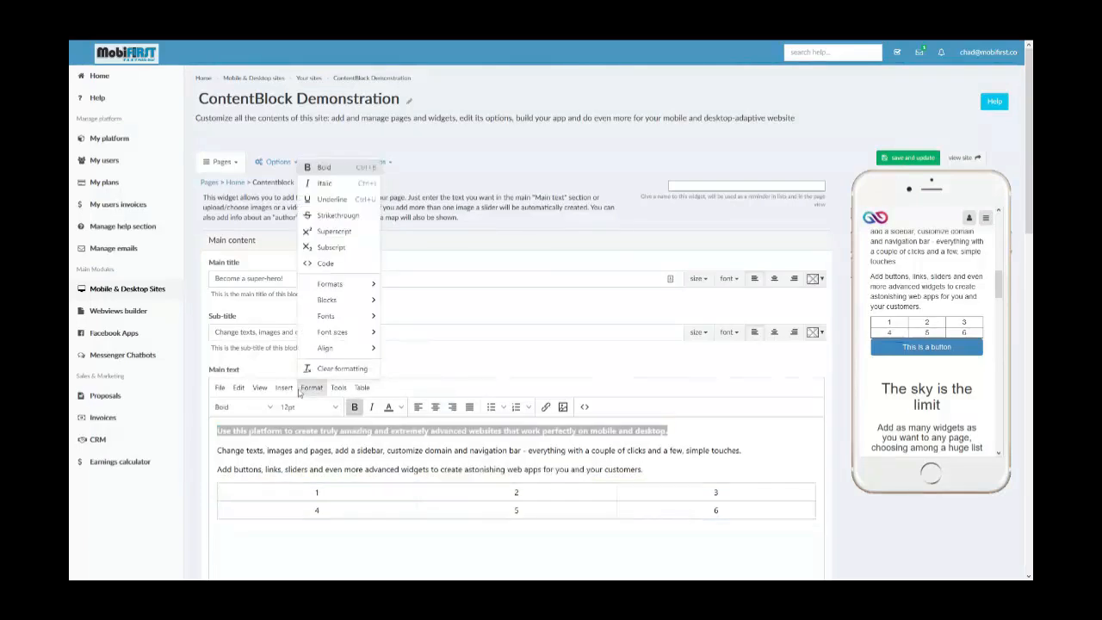
left_click(339, 217)
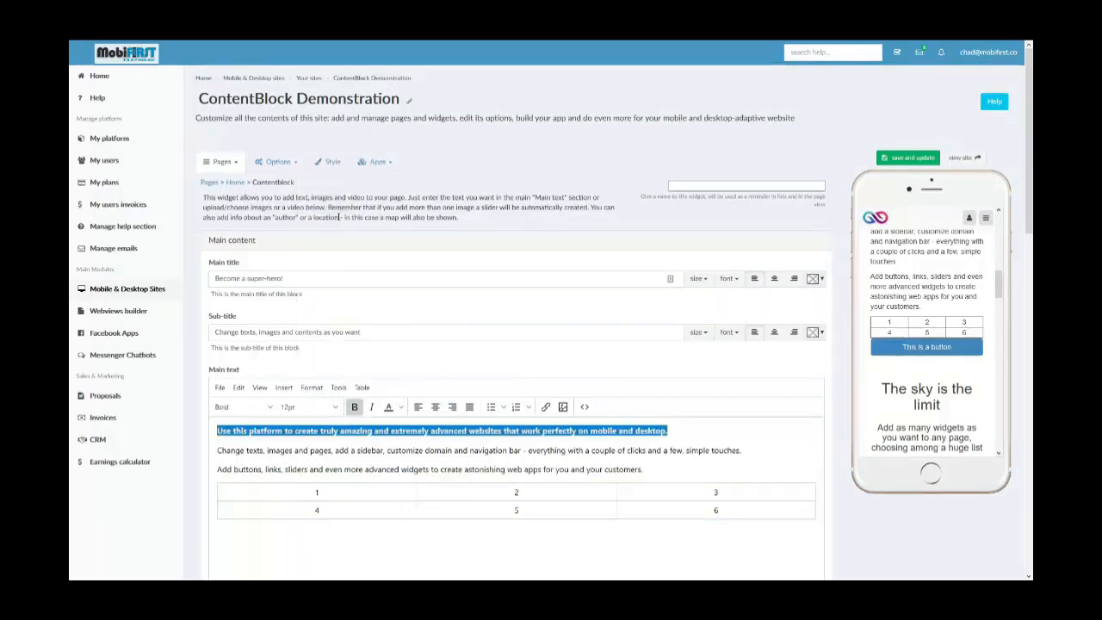
left_click(692, 509)
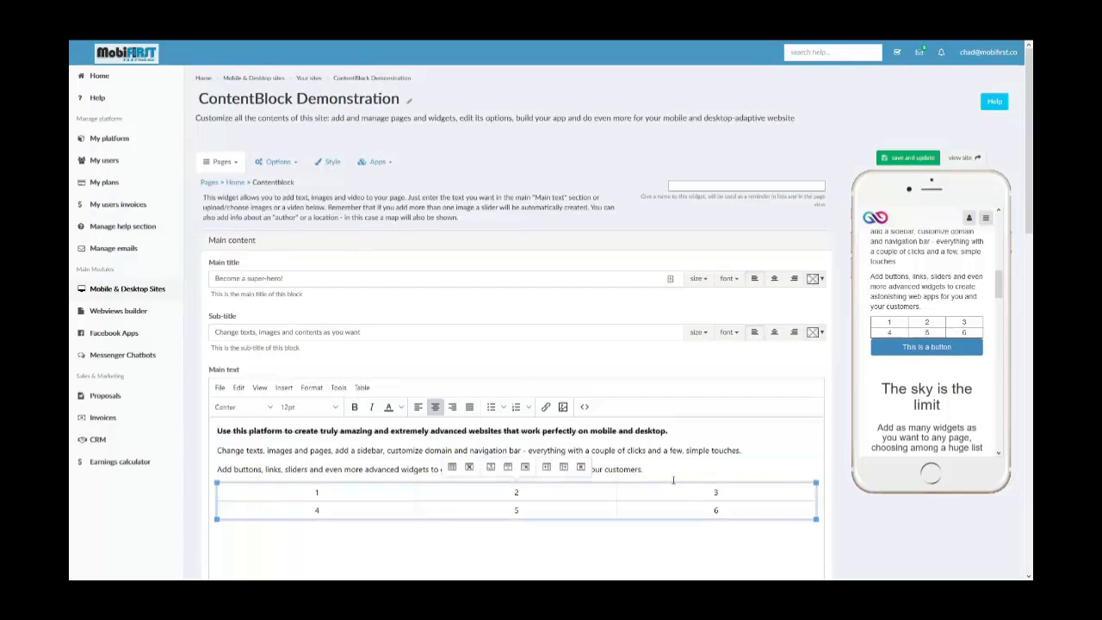
Step: Review the main text's formatting options for fonts, block headings, font sizes and alignment
left_click(302, 390)
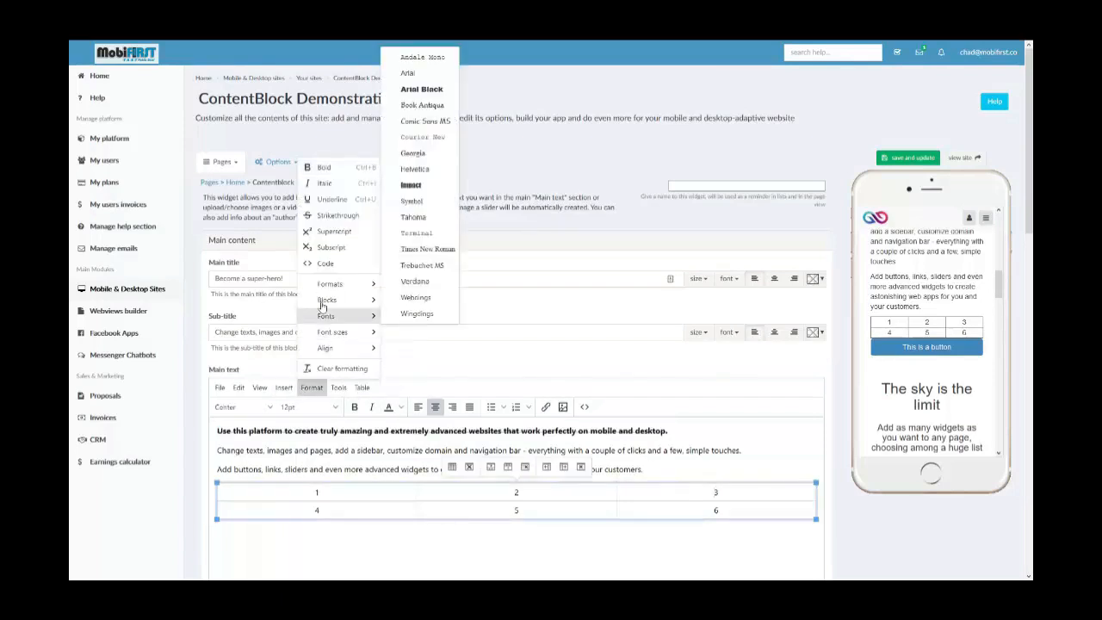
mouse_move(323, 288)
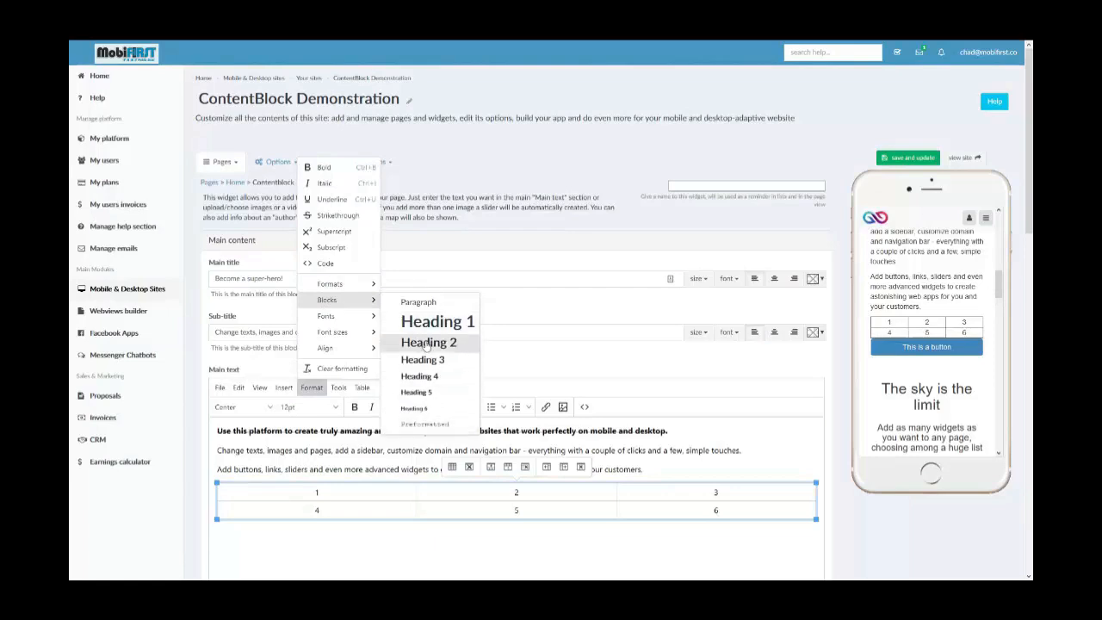
mouse_move(373, 318)
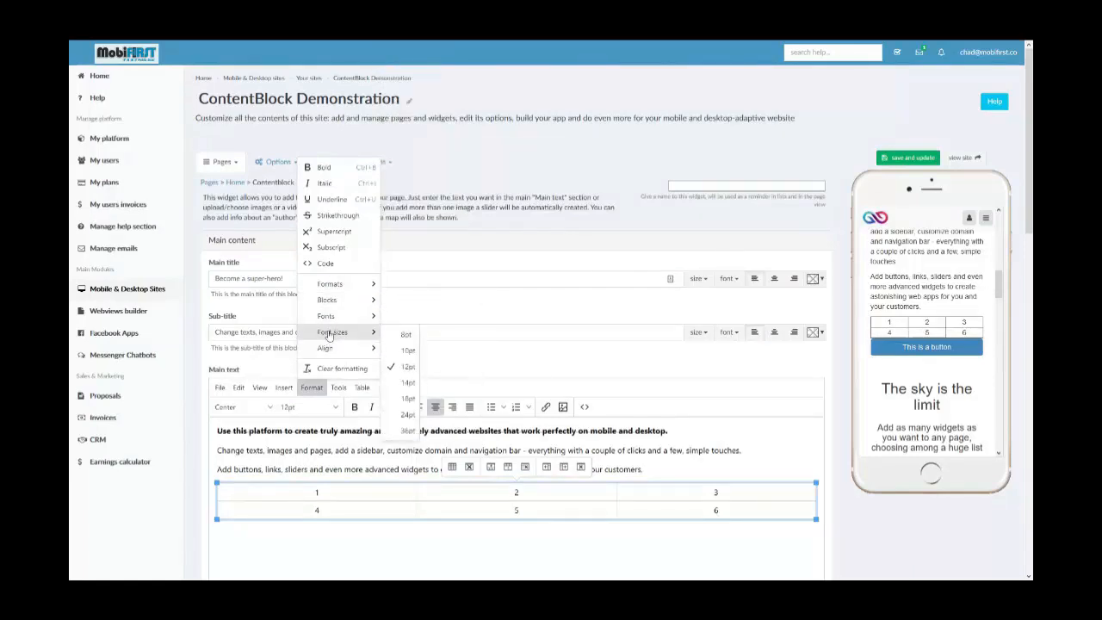
mouse_move(342, 355)
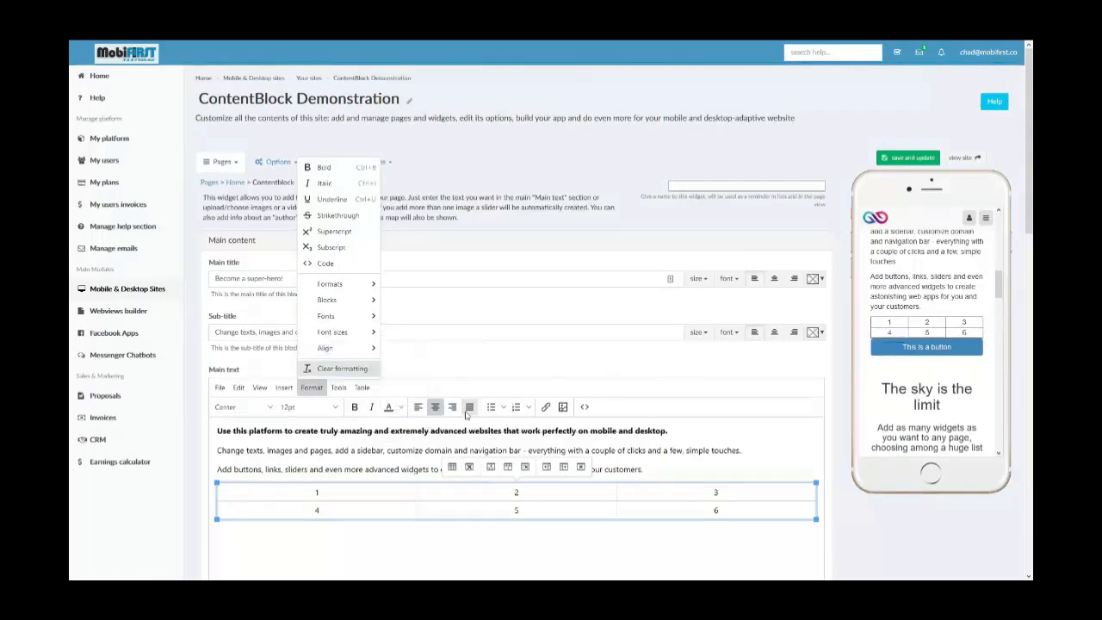
Step: Review the editor's source code and word count tools, and switch the main text's counter to characters
left_click(339, 388)
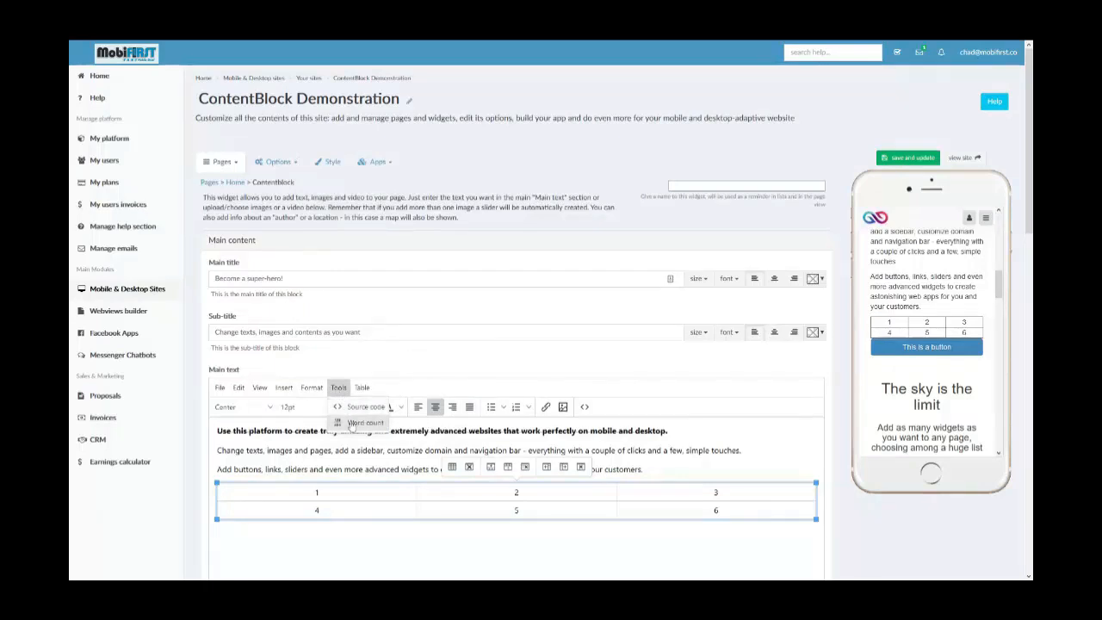
scroll(351, 425, "down", 2)
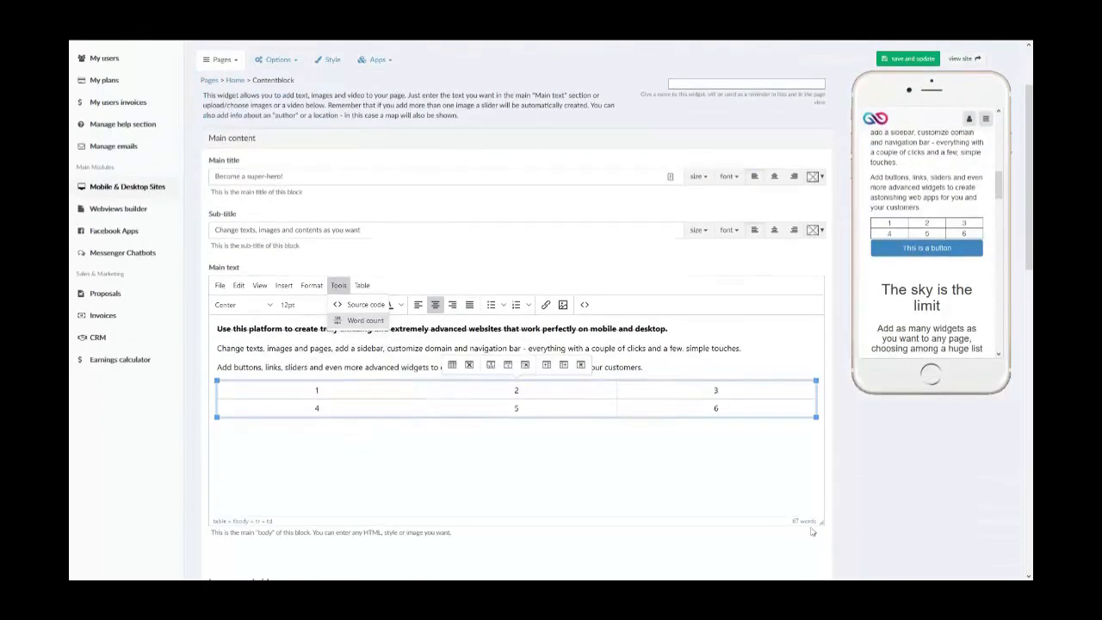
left_click(806, 526)
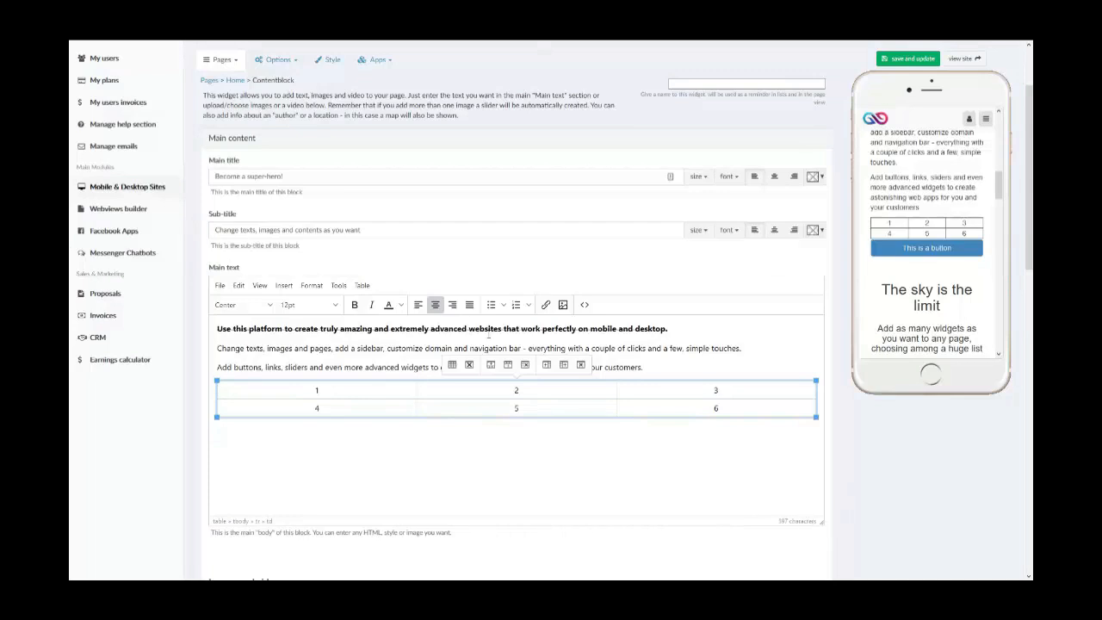
Step: Review the table's cell options, including cell properties, merging and splitting, without applying any
left_click(312, 285)
left_click(361, 285)
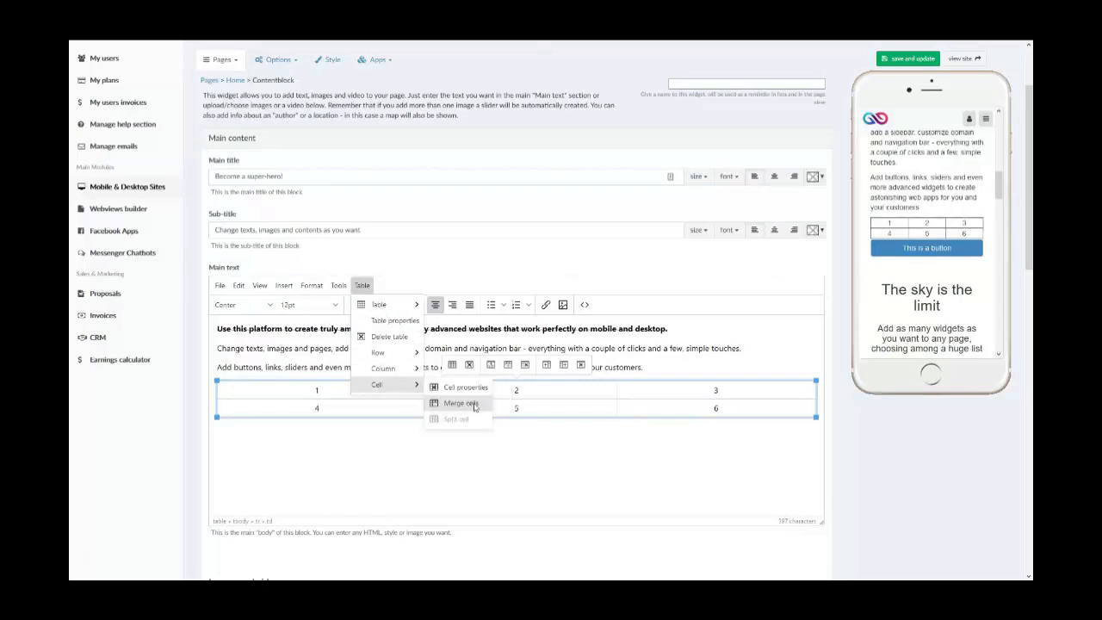
left_click(321, 479)
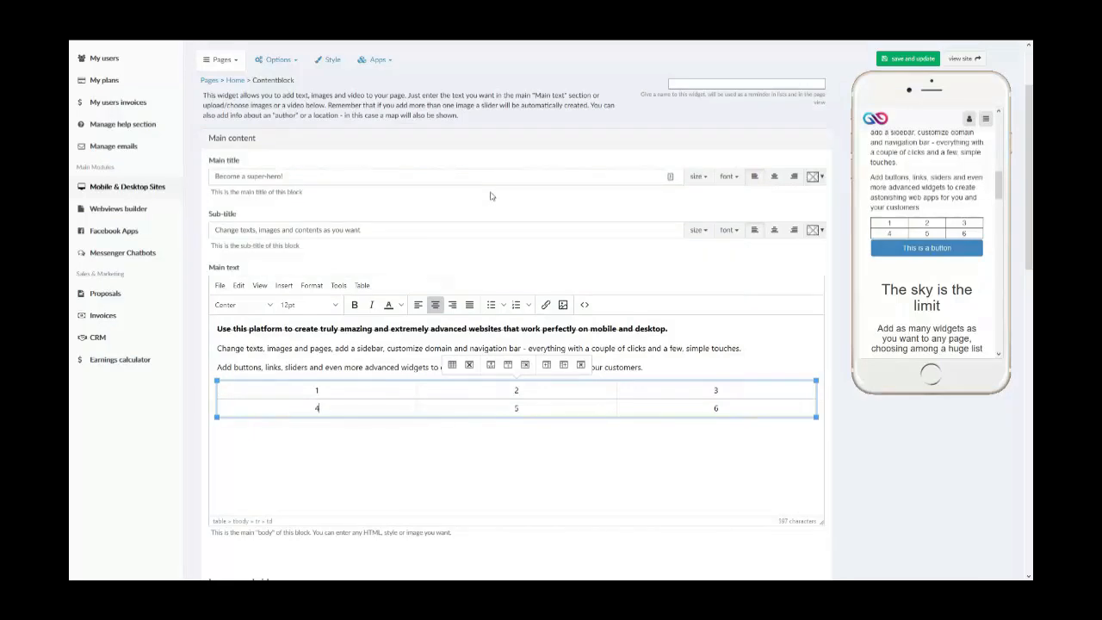
Step: Set the widget's images/video alignment to "above the whole text block" and save the widget
scroll(491, 196, "down", 3)
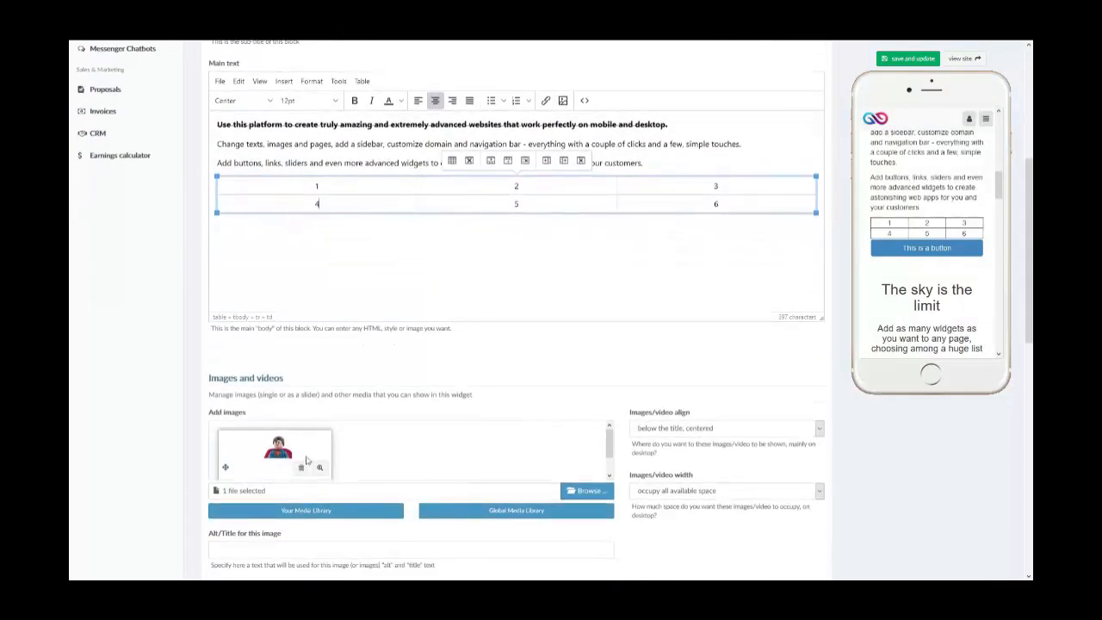
scroll(902, 266, "up", 5)
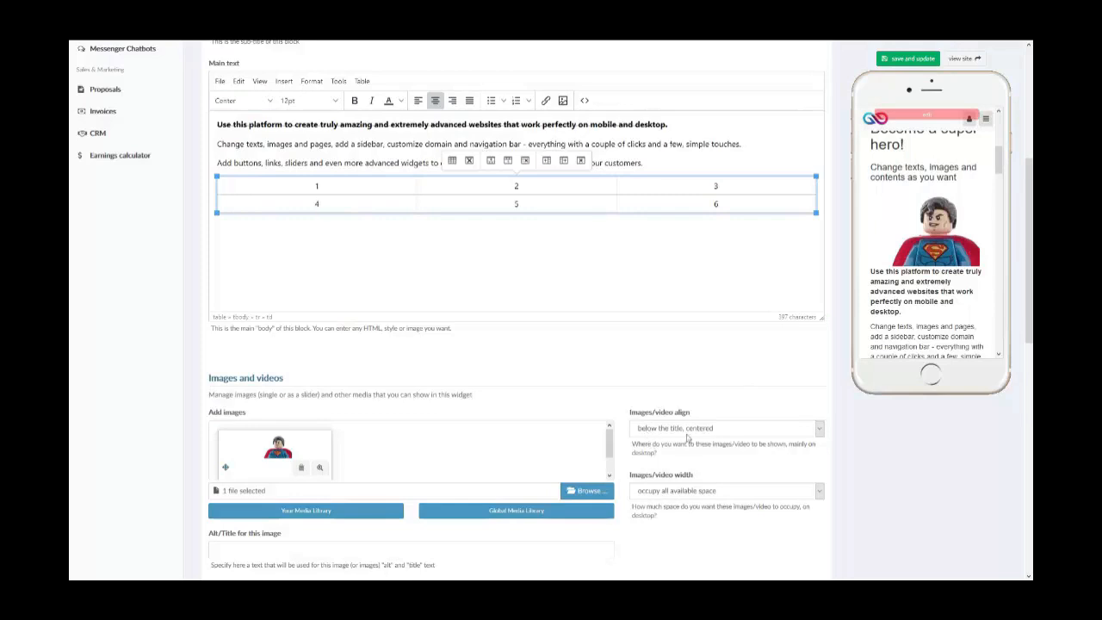
scroll(907, 243, "up", 2)
scroll(917, 251, "down", 2)
left_click(784, 429)
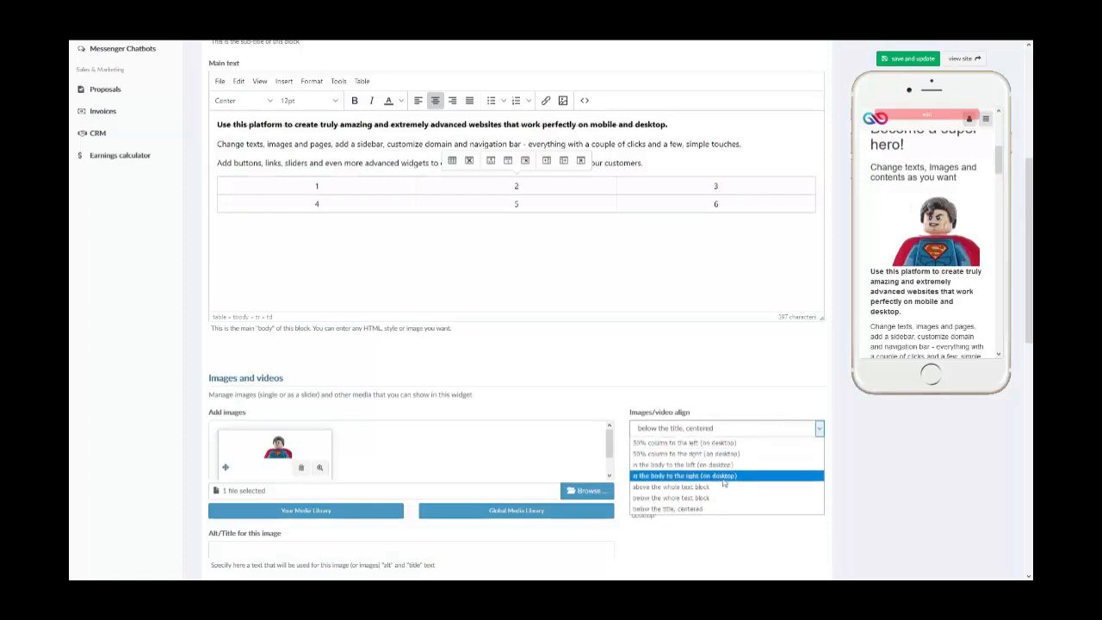
left_click(681, 487)
mouse_move(879, 44)
left_click(883, 96)
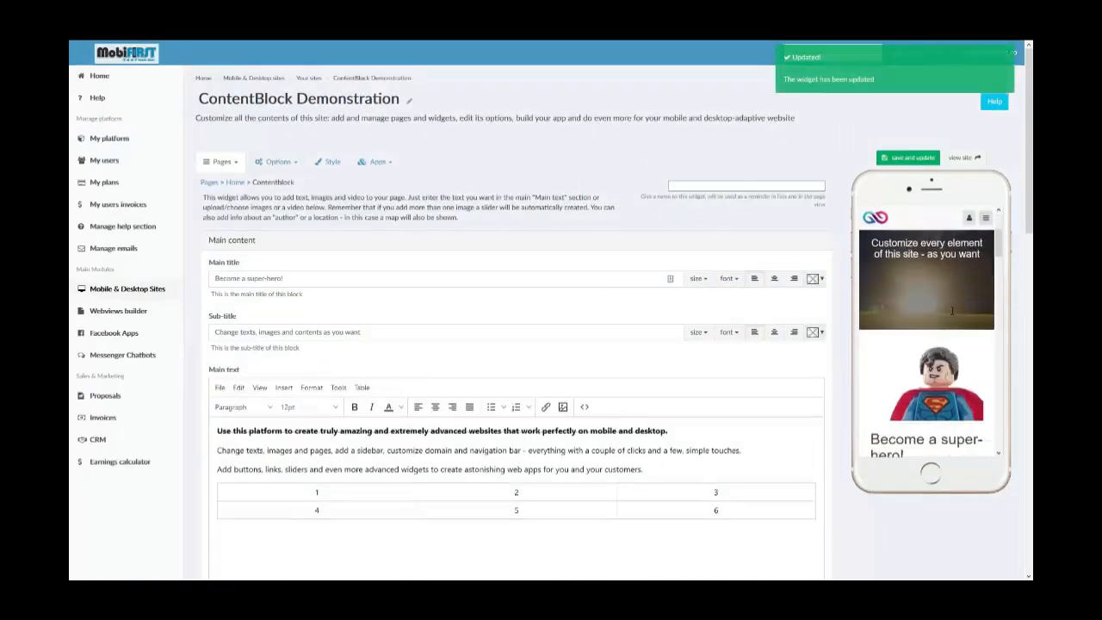
Step: Review the images/video alignment choices again without changing the selected option
scroll(707, 444, "down", 3)
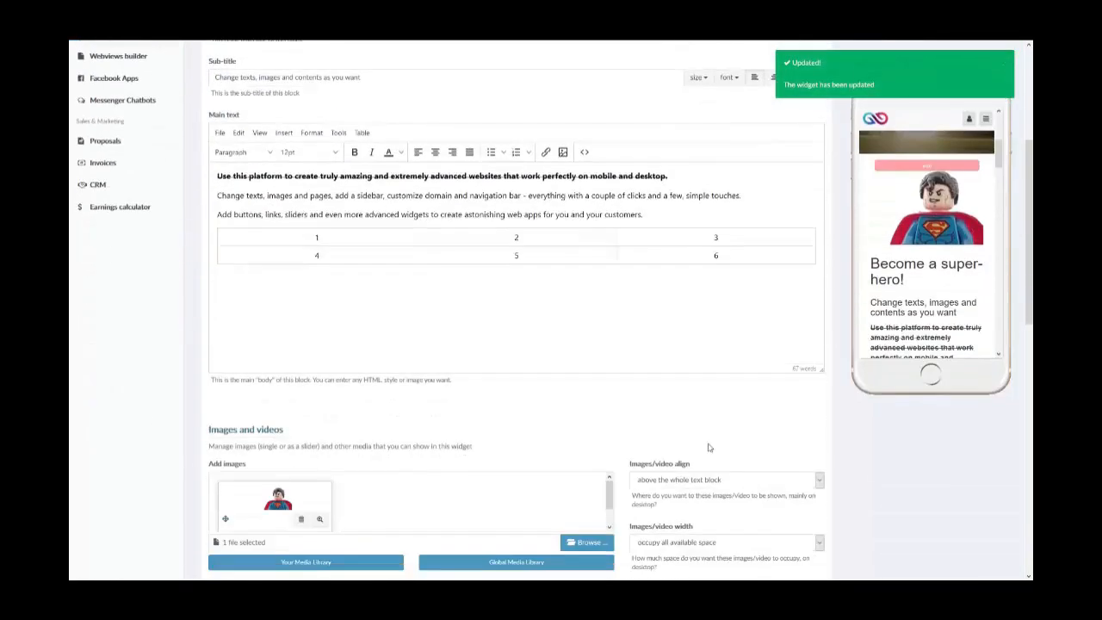
left_click(717, 481)
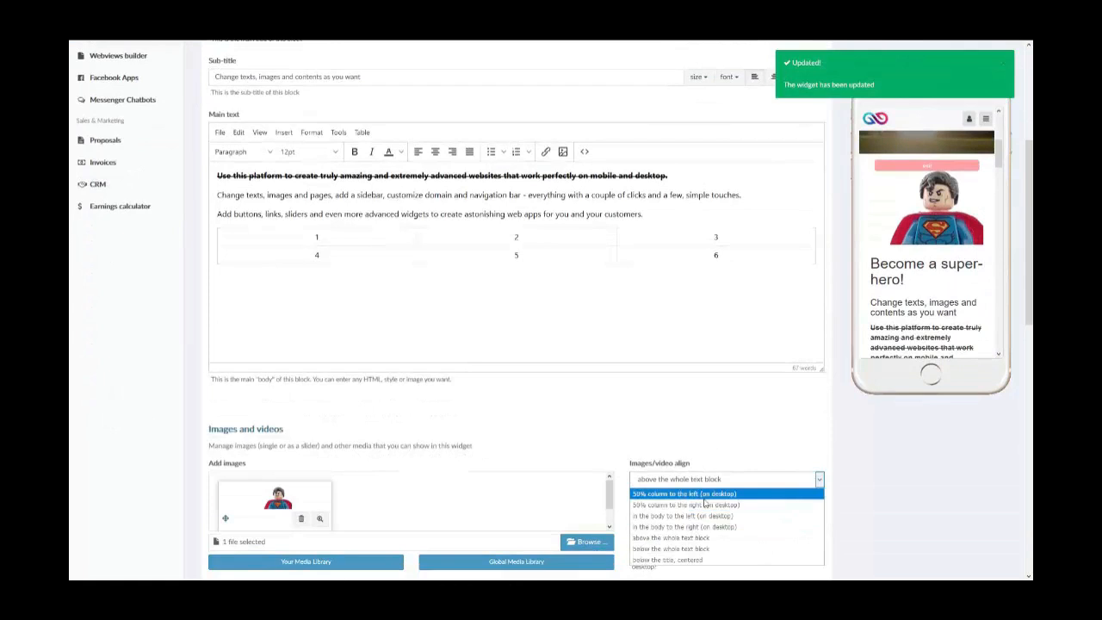
left_click(731, 483)
Step: Add the aerial city sunset photo from the global media library as a second image, save the widget and check the phone preview
scroll(656, 424, "down", 2)
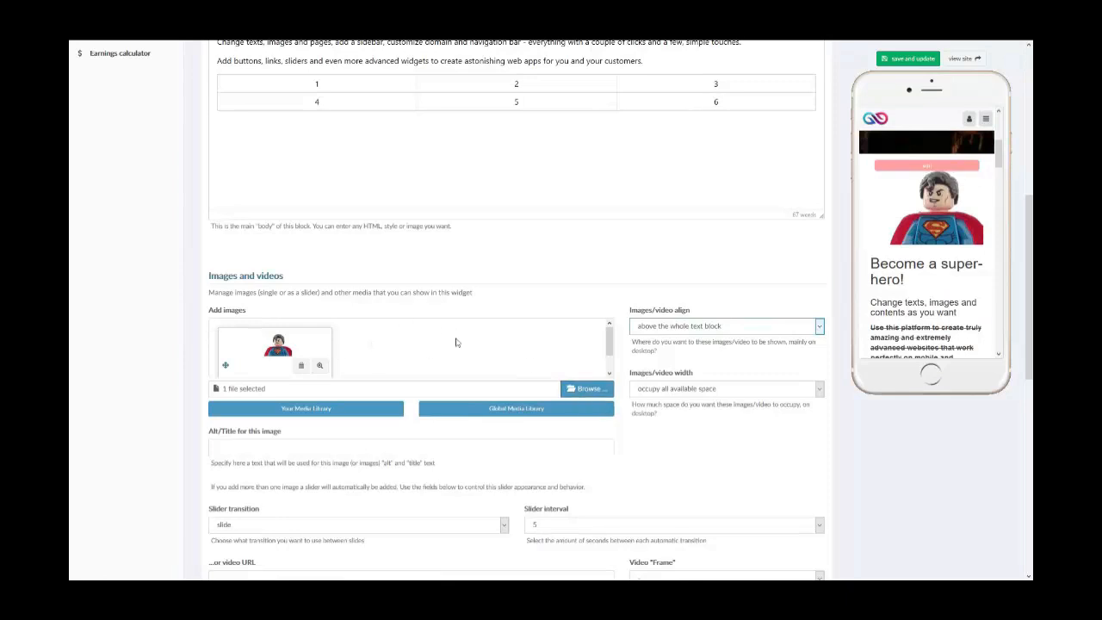
left_click(504, 407)
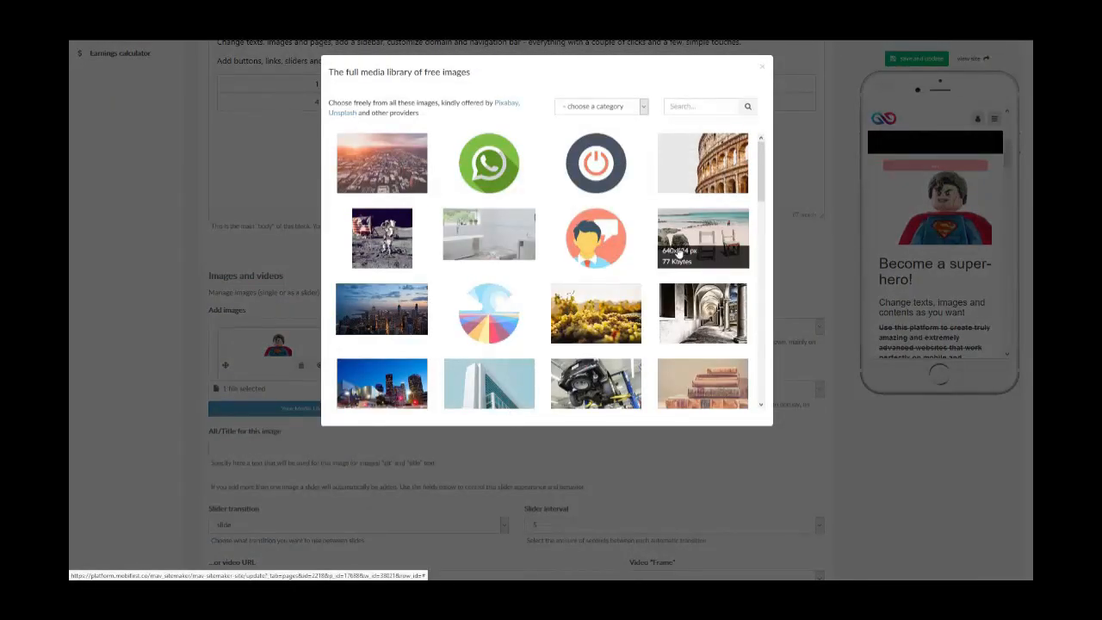
left_click(363, 148)
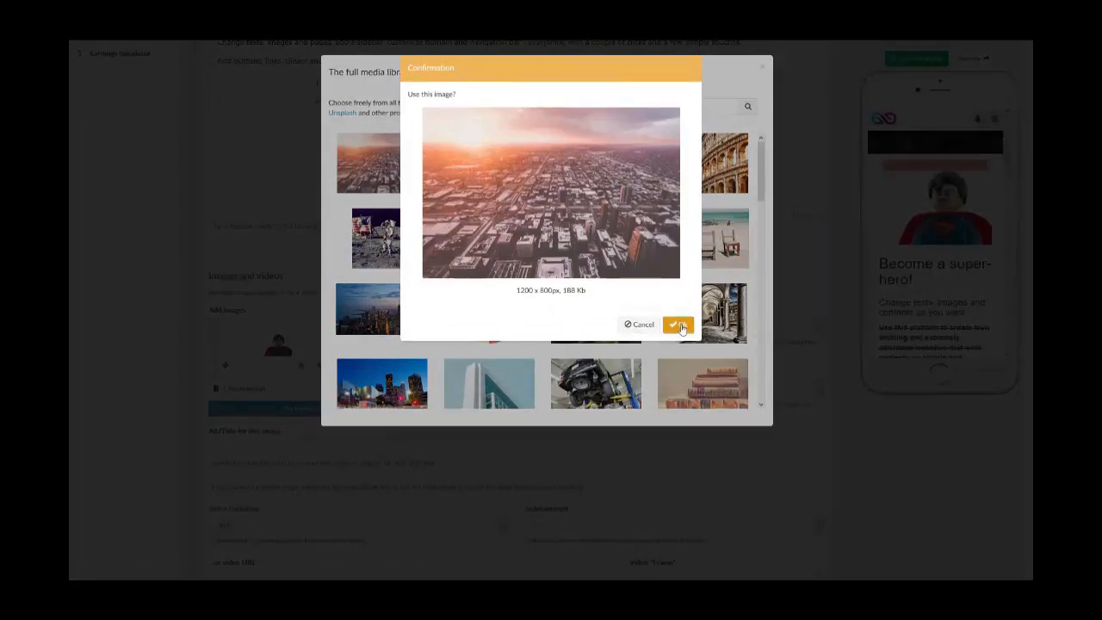
left_click(681, 327)
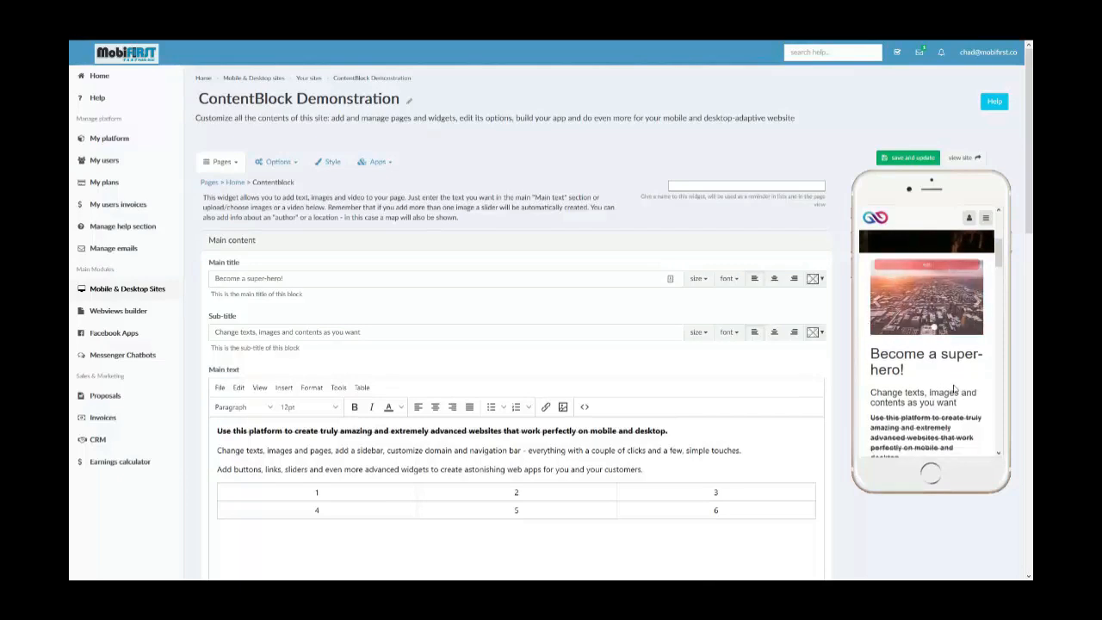
scroll(955, 390, "down", 3)
scroll(928, 400, "up", 4)
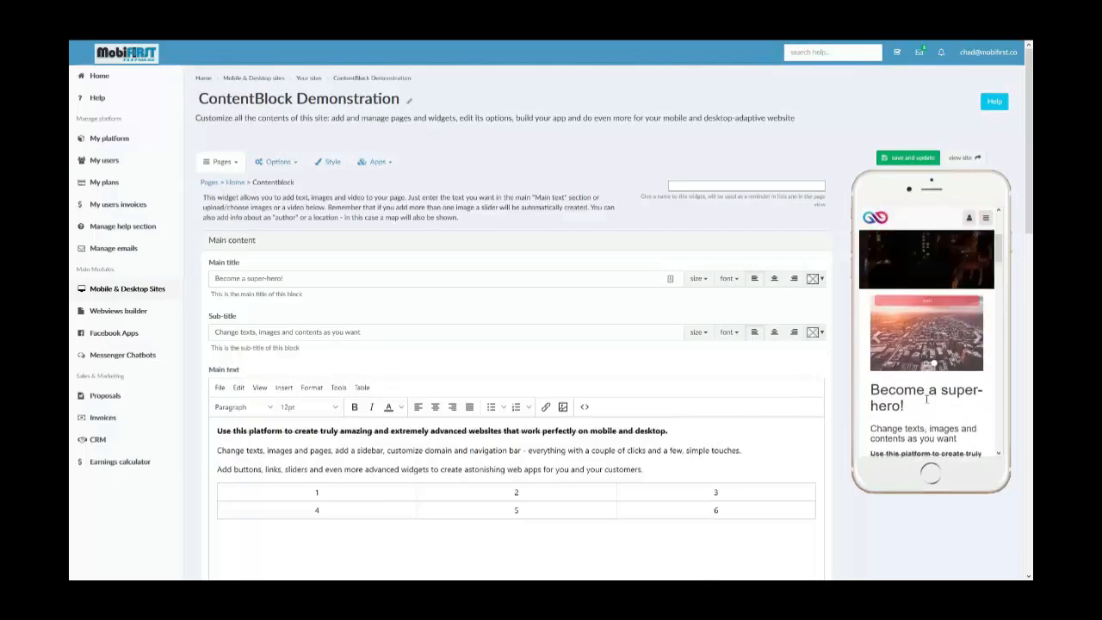
Step: Review the image slider's transition and interval options, keeping slide and 5 seconds
scroll(768, 436, "down", 5)
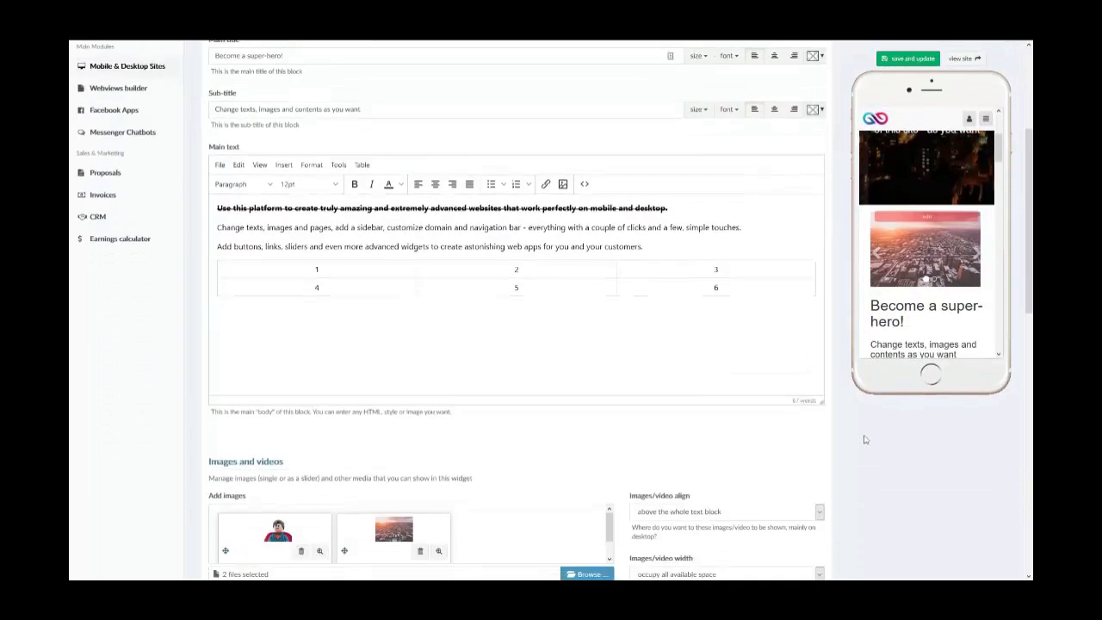
scroll(865, 440, "down", 2)
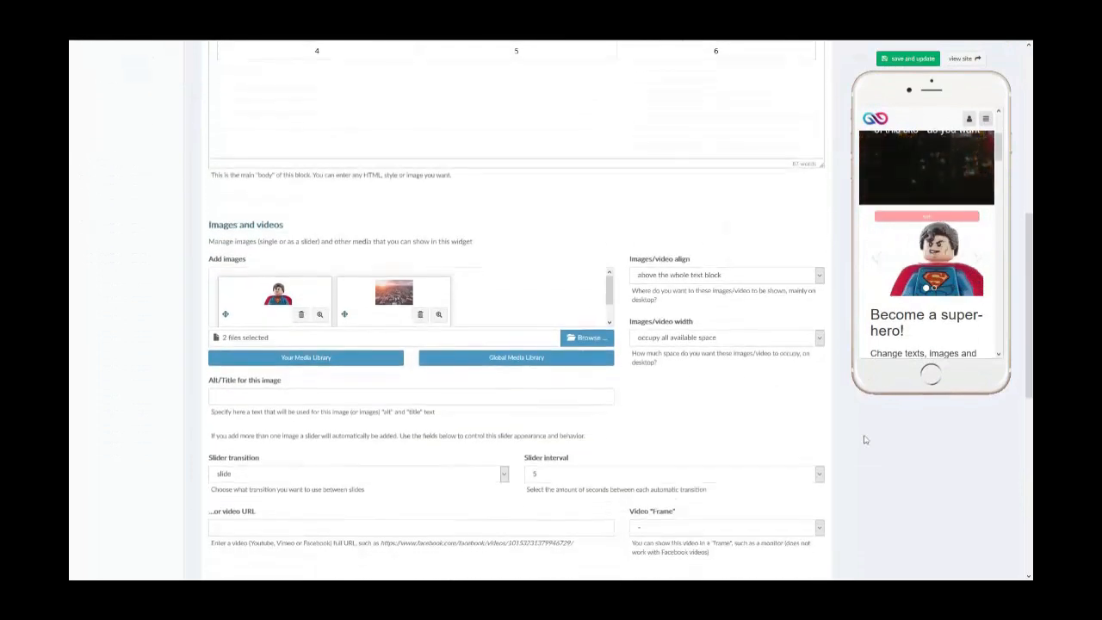
scroll(866, 440, "down", 3)
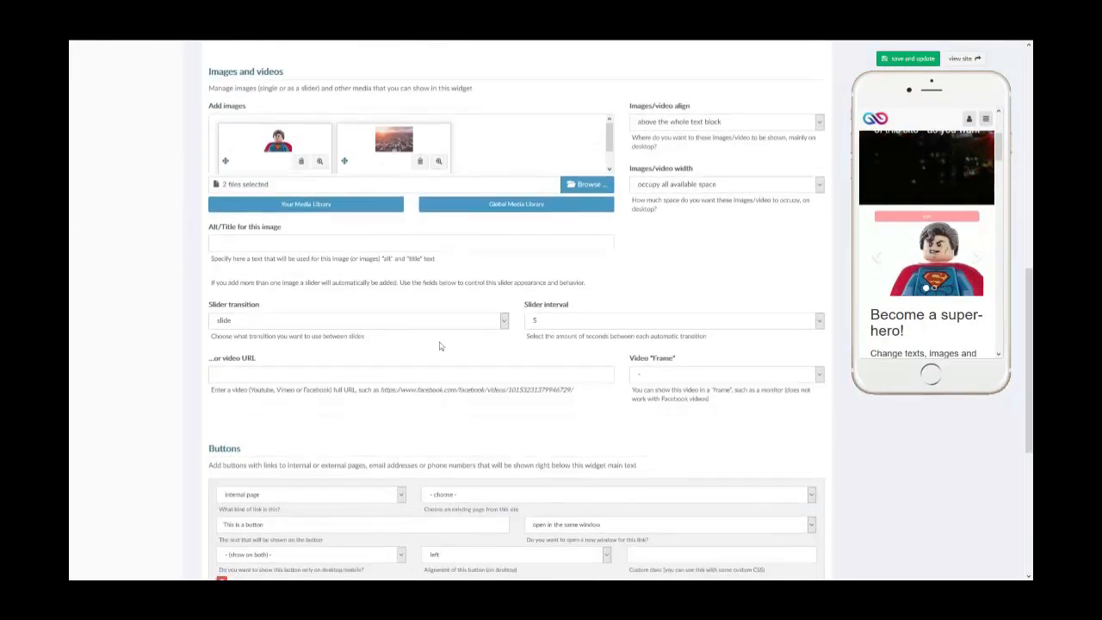
left_click(406, 320)
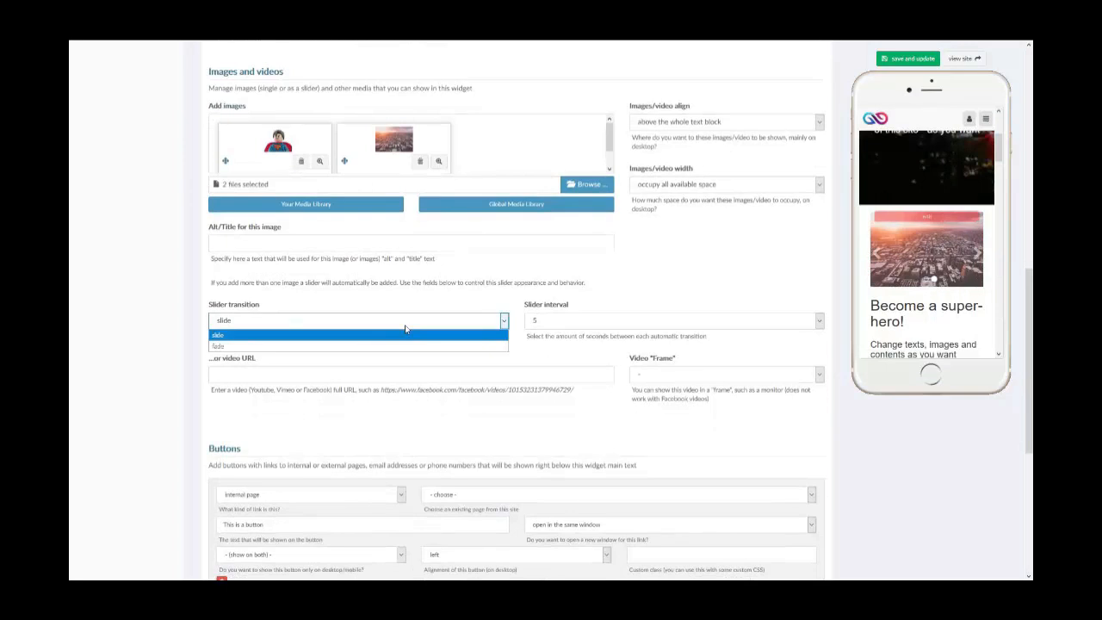
left_click(409, 325)
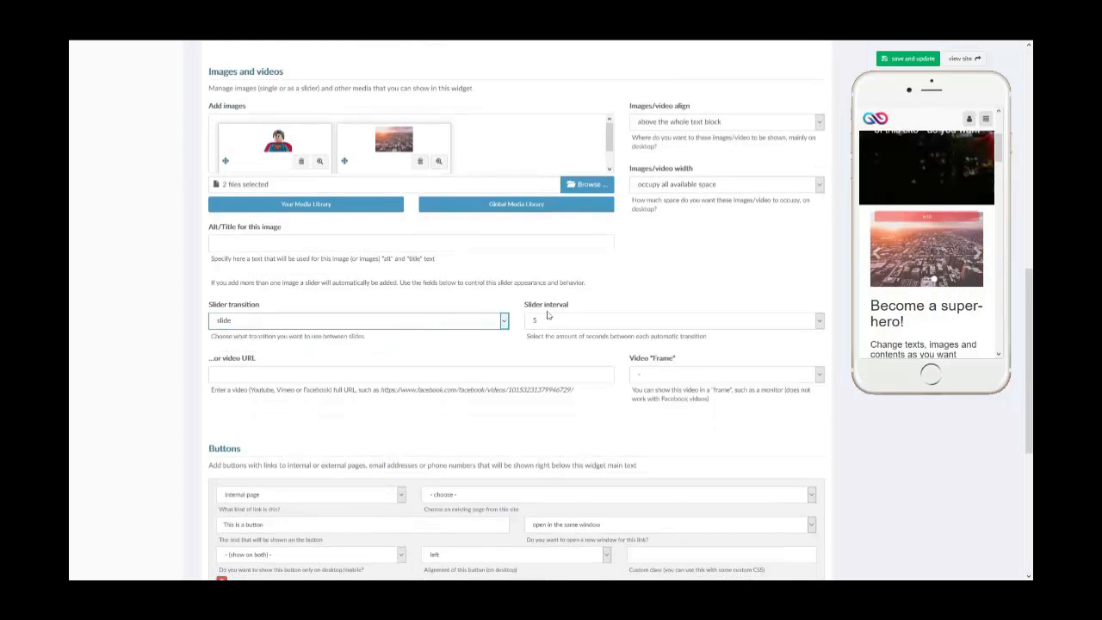
left_click(559, 322)
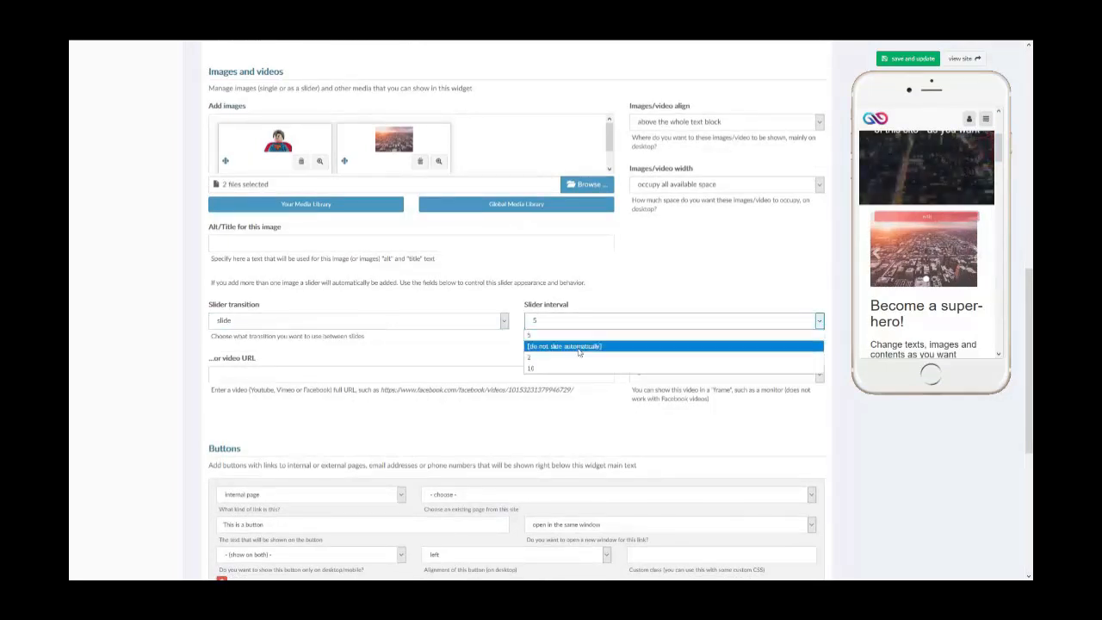
left_click(561, 322)
Step: Review the video URL field and the available video frame options without choosing a frame
scroll(562, 322, "up", 1)
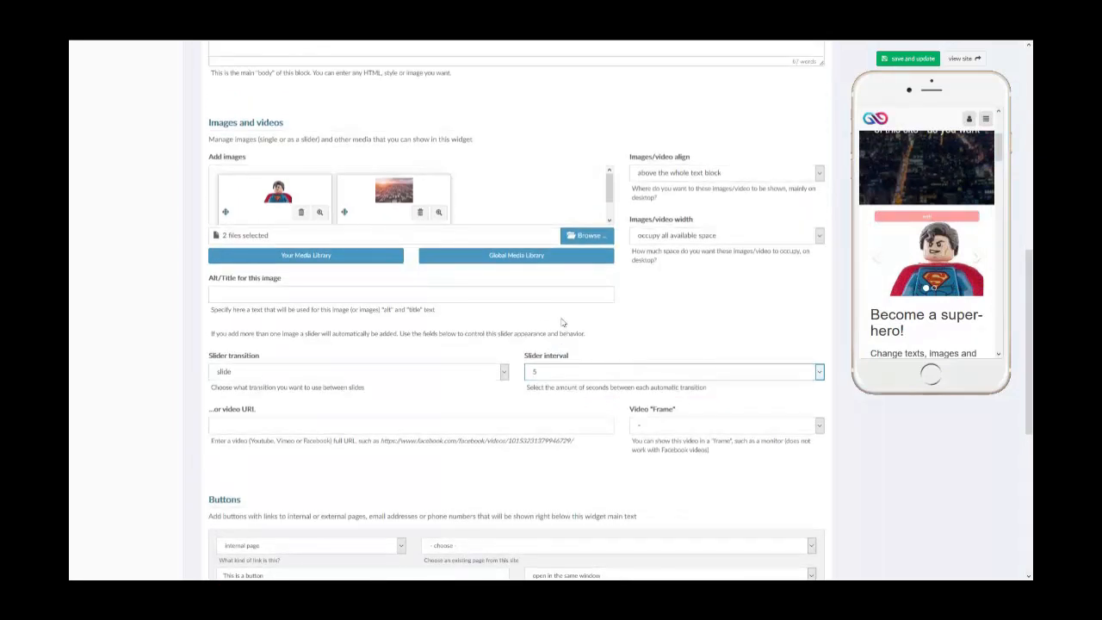
scroll(561, 322, "up", 1)
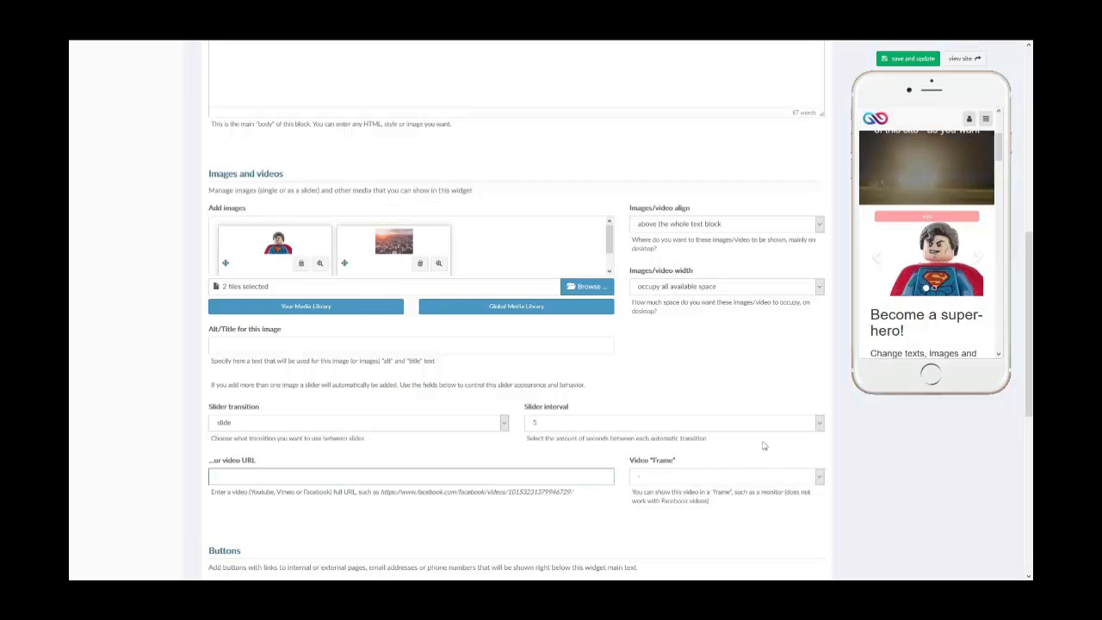
left_click(755, 477)
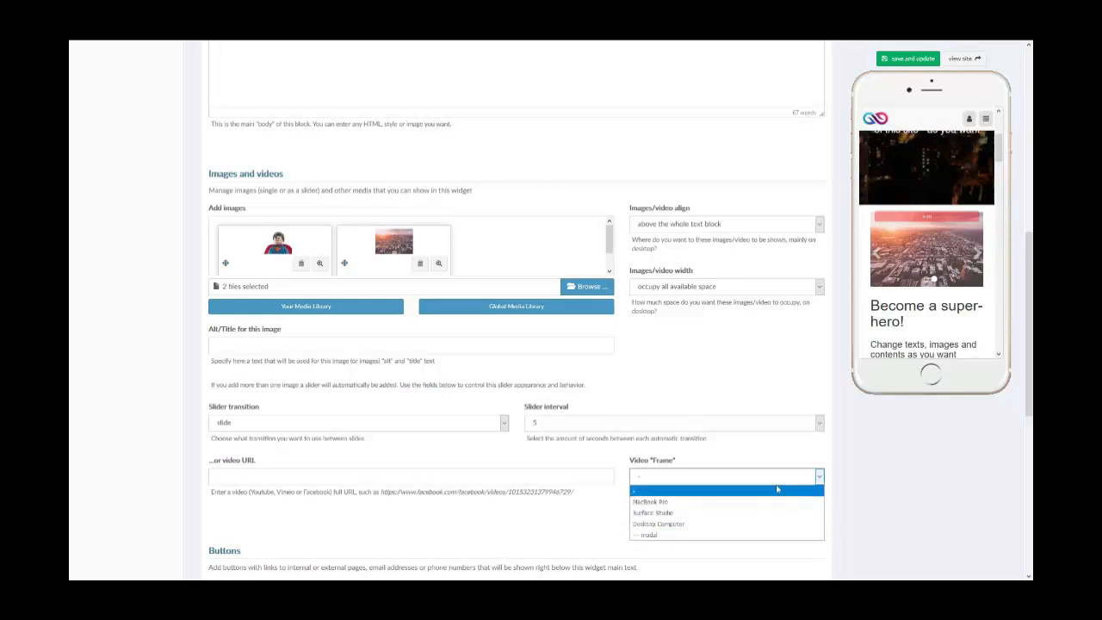
left_click(811, 476)
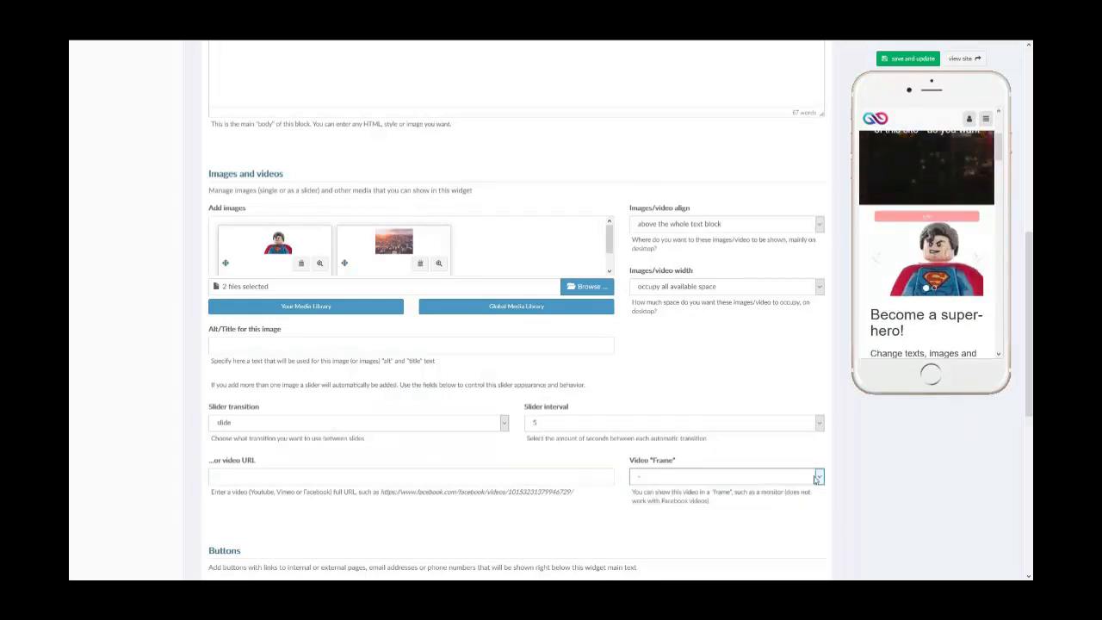
Step: Review the "This is a button" settings for button text, link type and internal destination page, without changing them
scroll(595, 471, "down", 2)
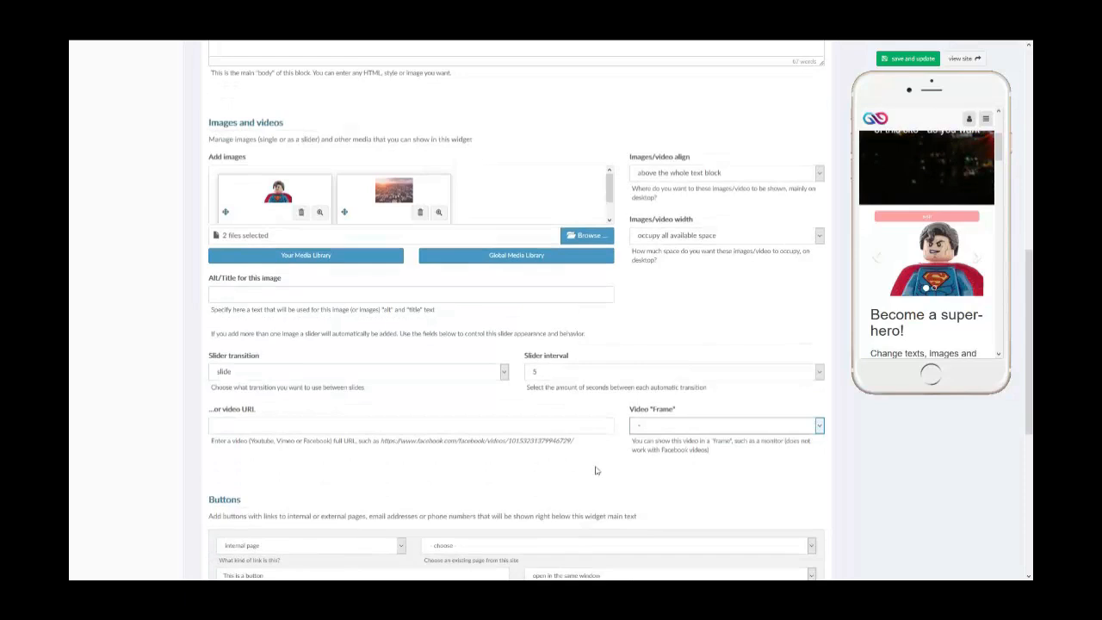
scroll(414, 508, "down", 1)
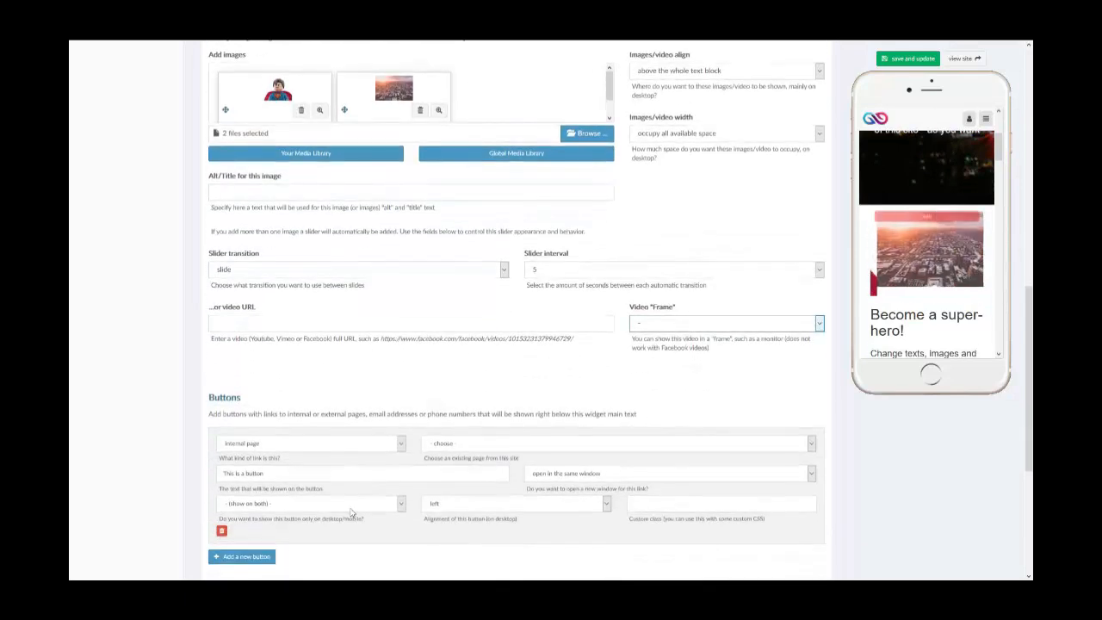
scroll(258, 534, "down", 1)
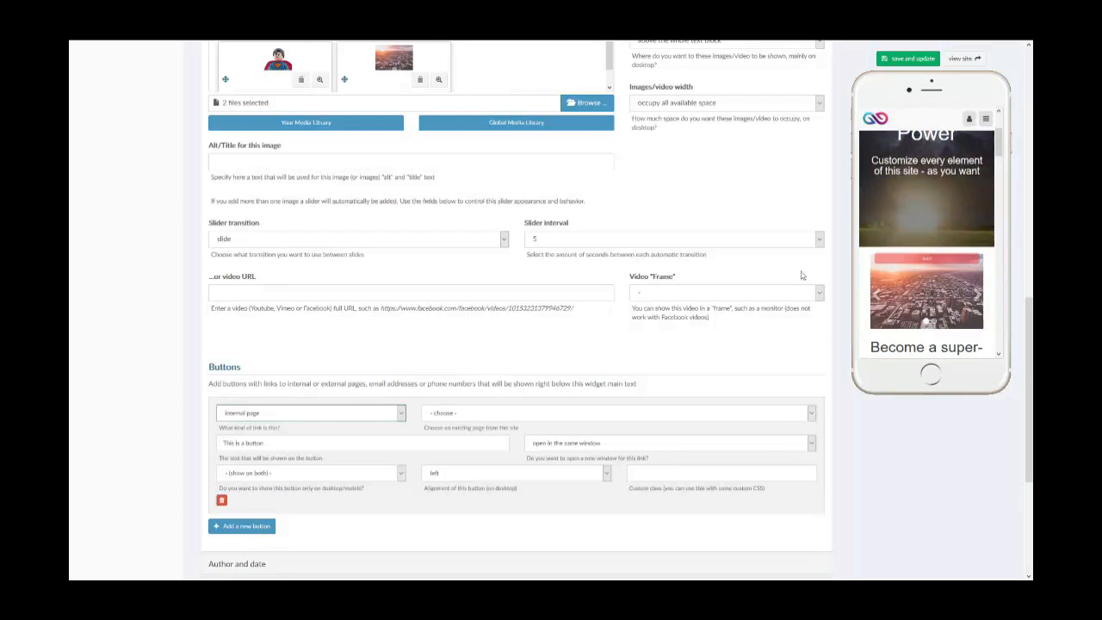
scroll(914, 231, "down", 3)
scroll(911, 236, "down", 1)
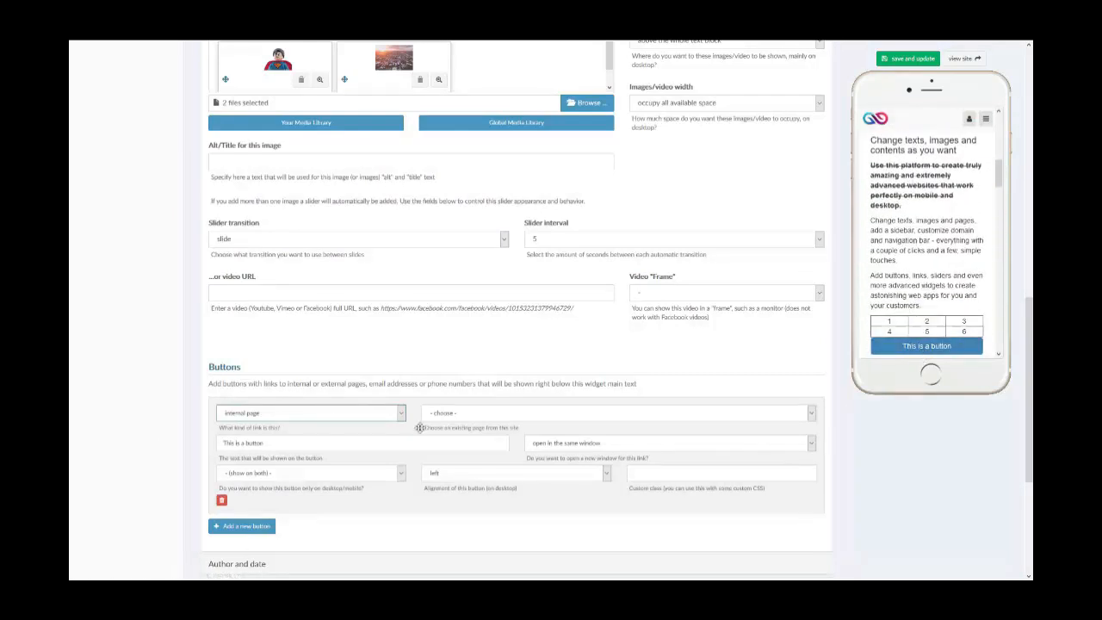
left_click_drag(295, 445, 207, 445)
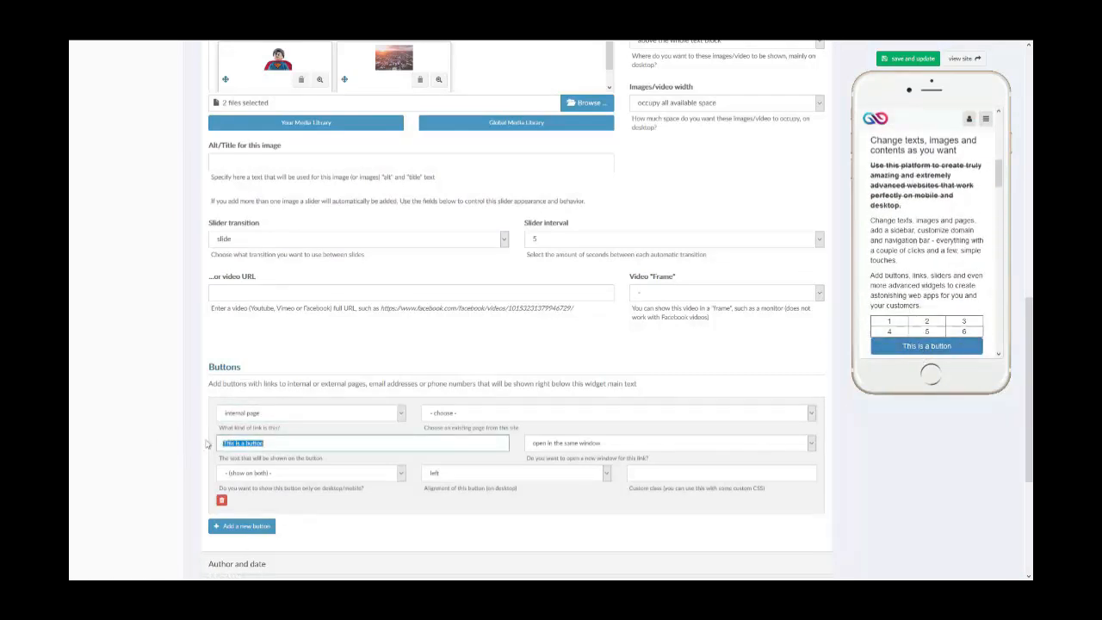
left_click(307, 415)
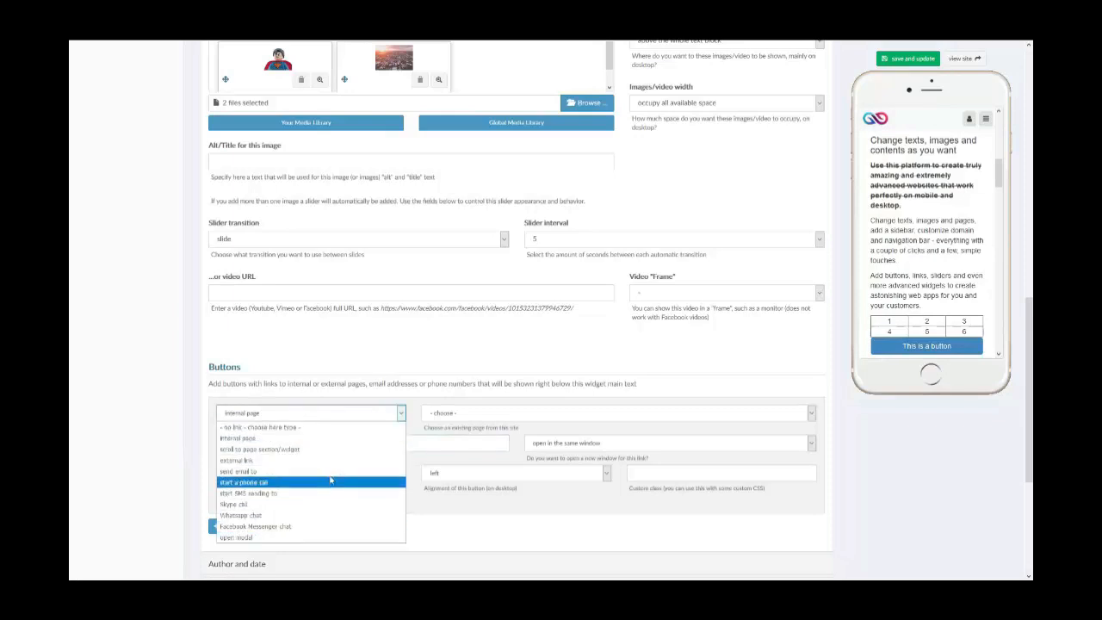
left_click(578, 415)
left_click(578, 416)
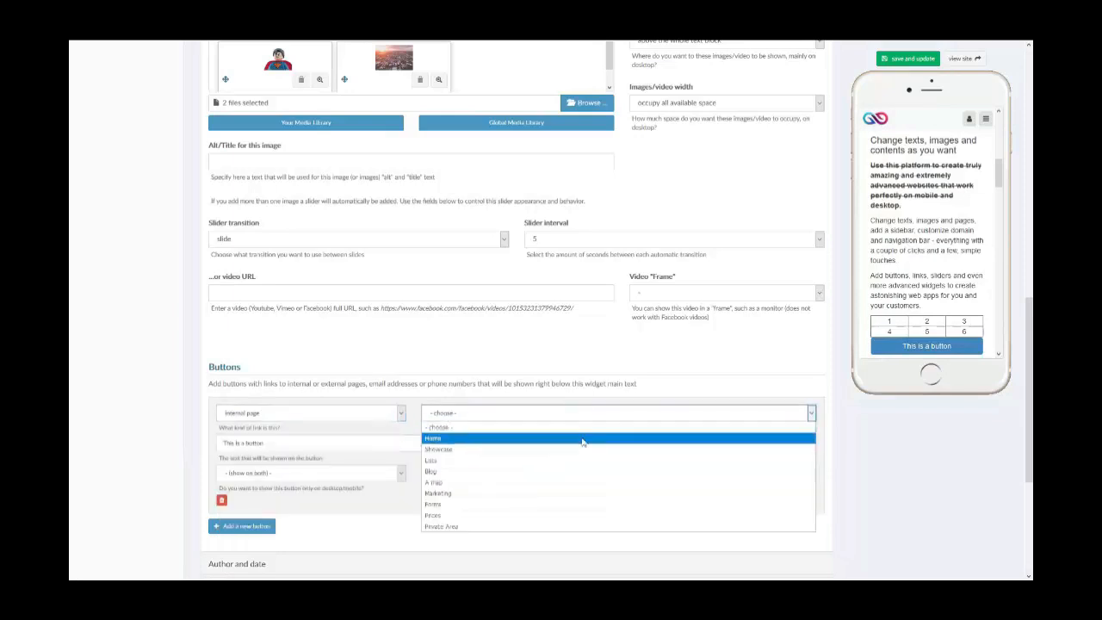
left_click(553, 413)
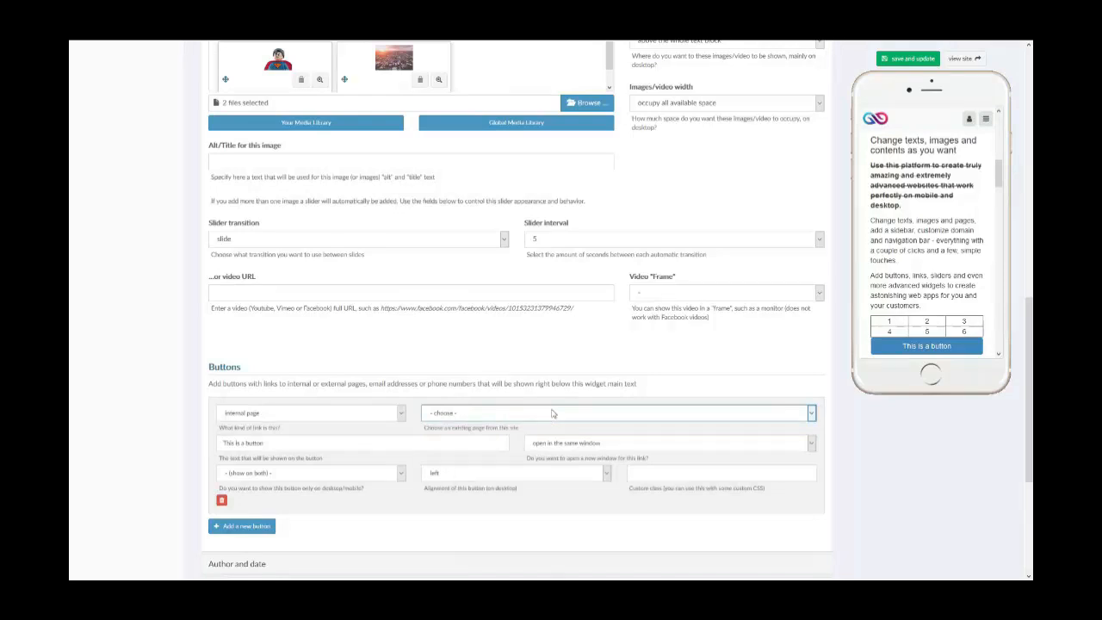
scroll(526, 360, "down", 3)
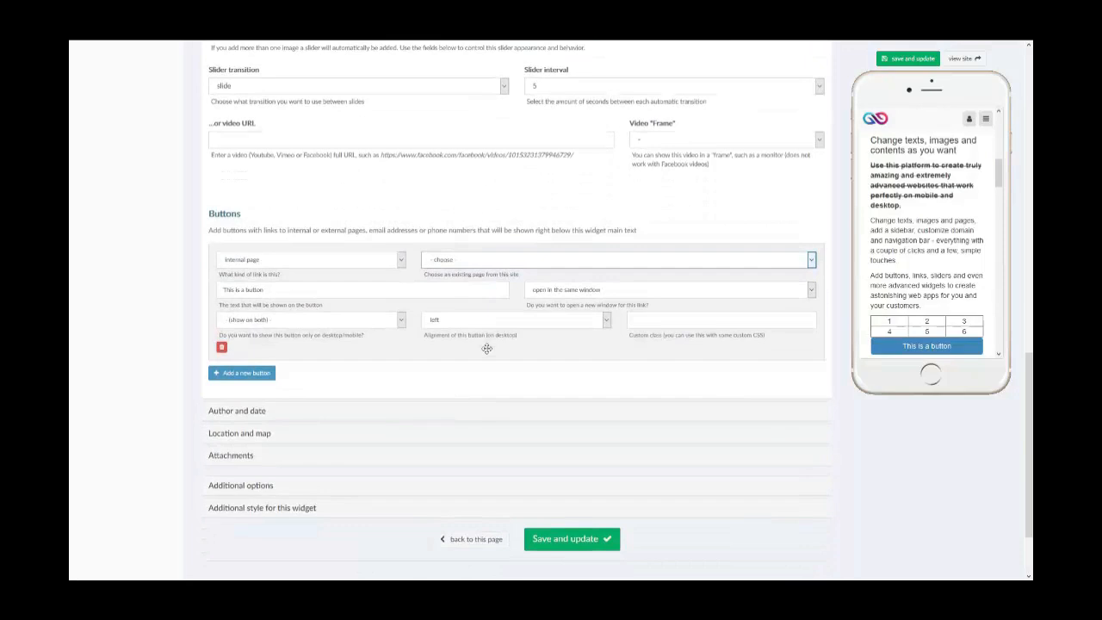
Step: Collapse the widget's main content section and expand the Author and date section
scroll(487, 348, "up", 10)
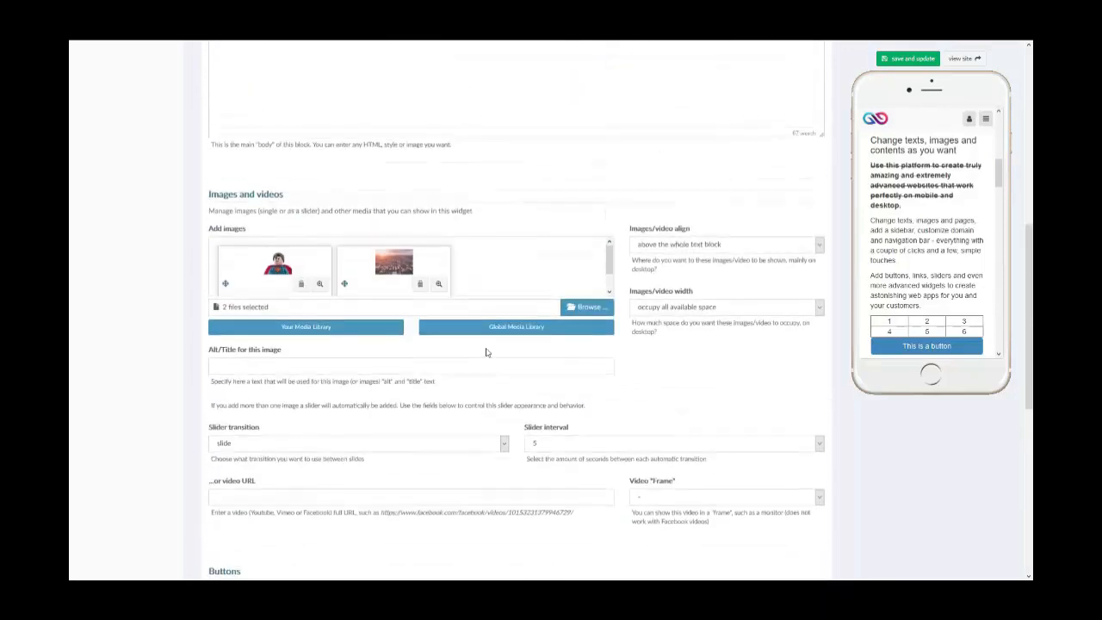
scroll(485, 352, "up", 5)
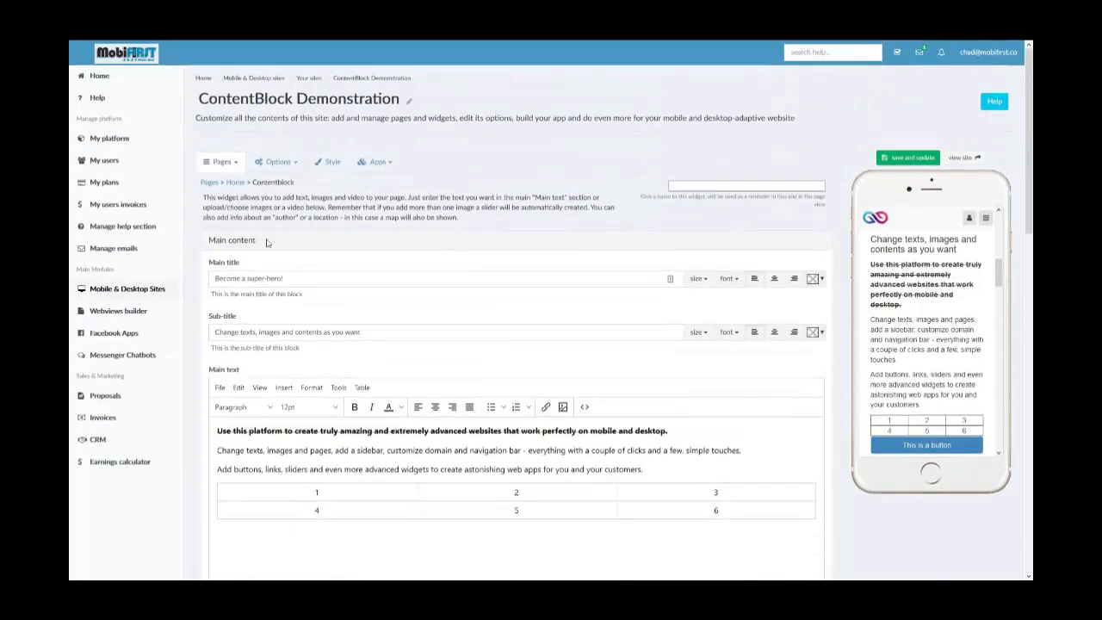
scroll(261, 258, "down", 2)
left_click(234, 141)
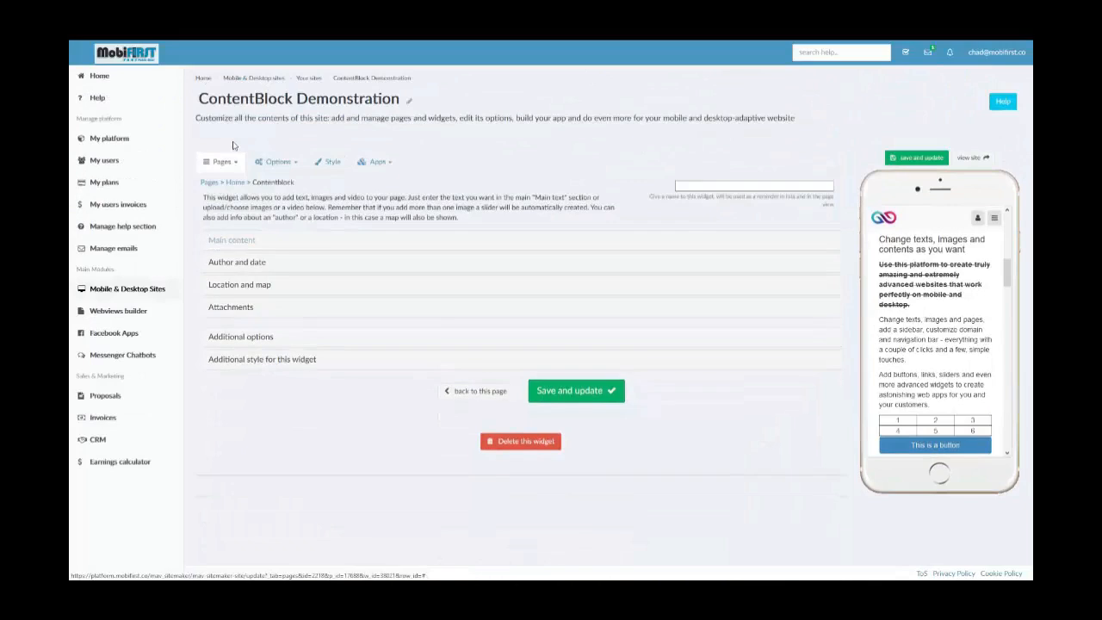
left_click(243, 264)
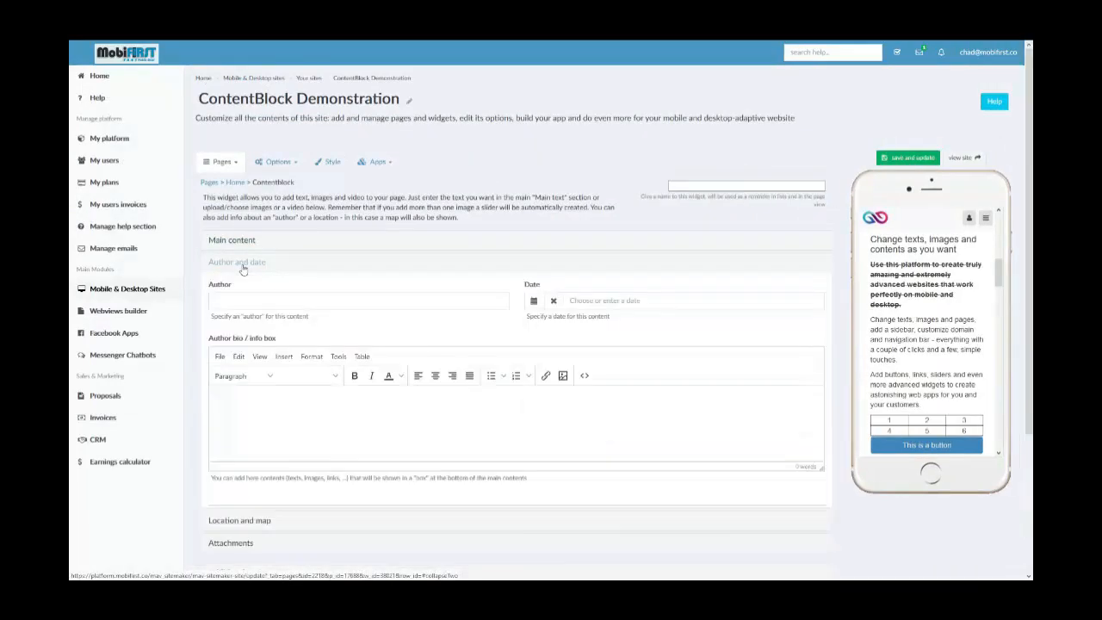
scroll(942, 306, "up", 5)
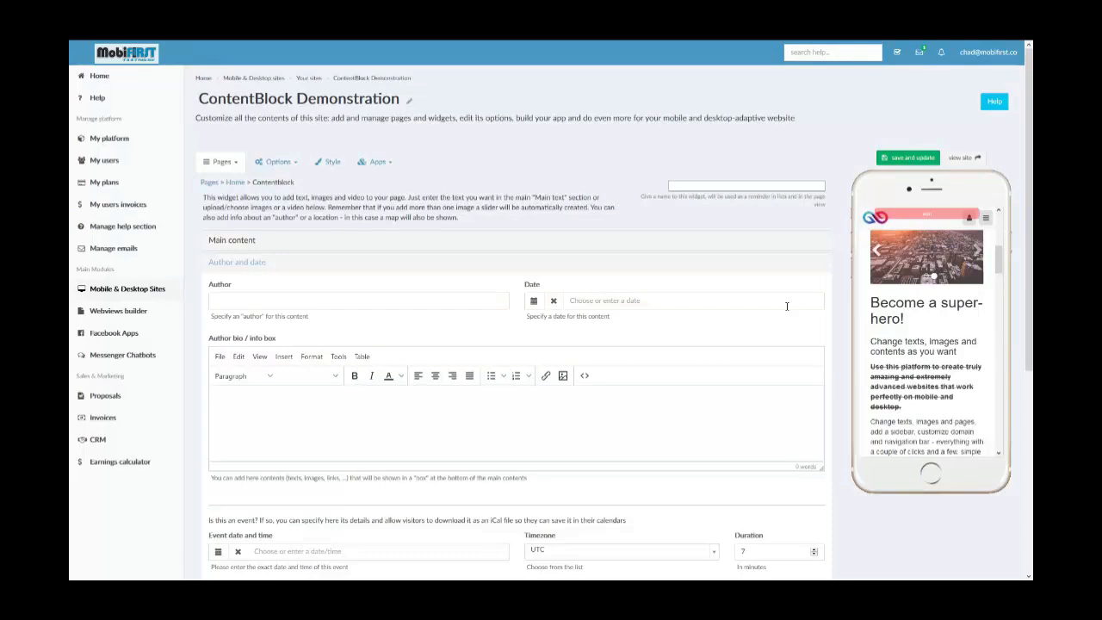
Step: Fill in the author as "Author Name", the date as 16-Apr-2019 and the bio as "Author Bio", and save the widget
left_click(283, 296)
type("Author Name")
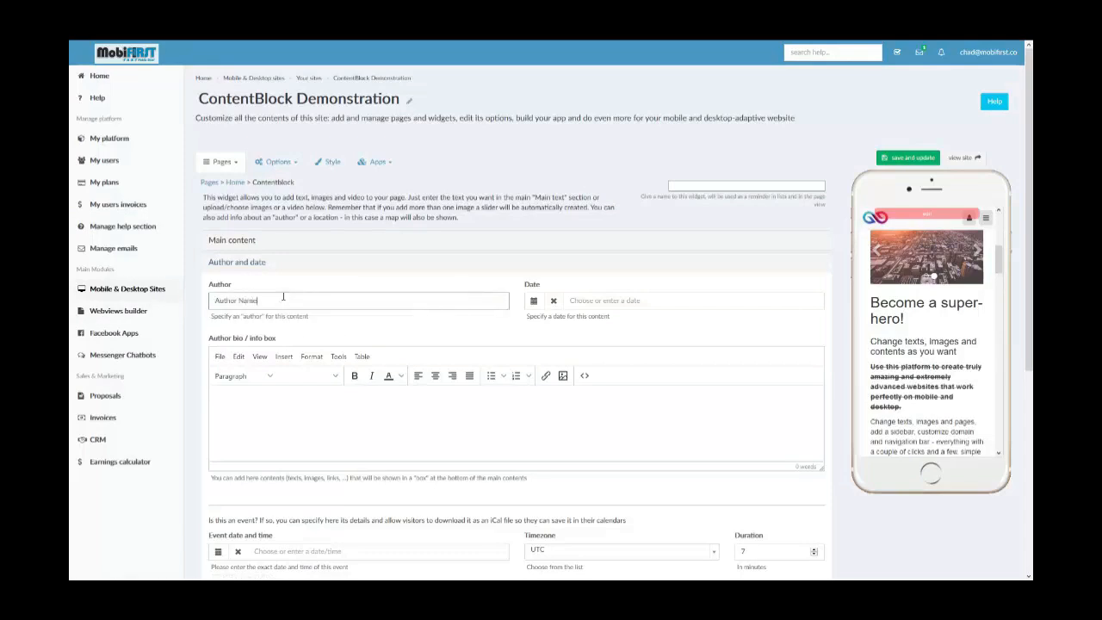
left_click(534, 301)
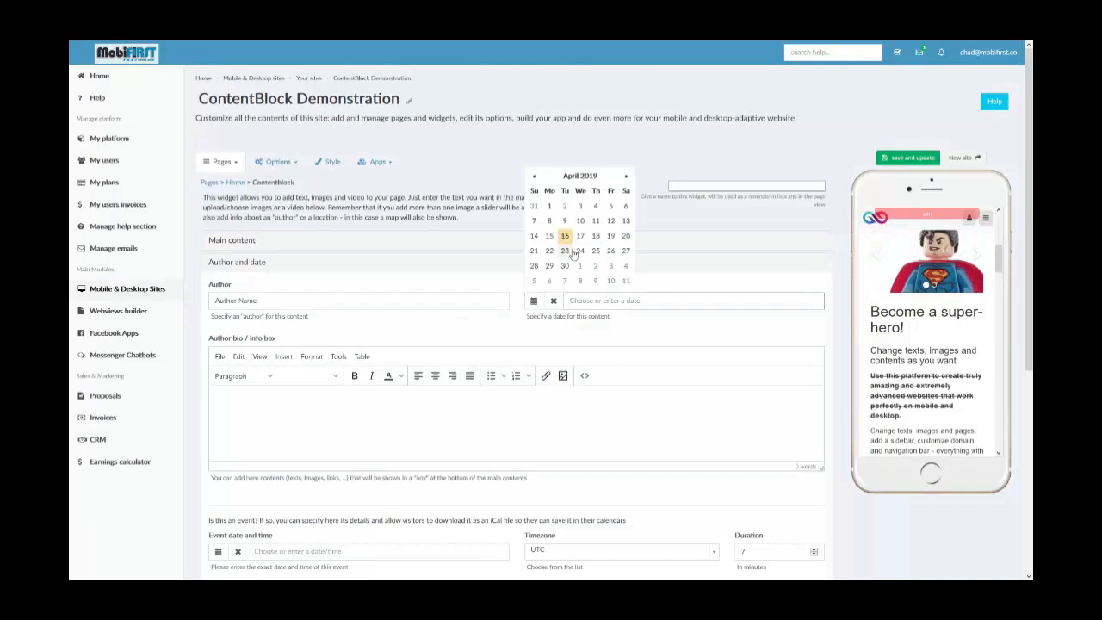
left_click(565, 238)
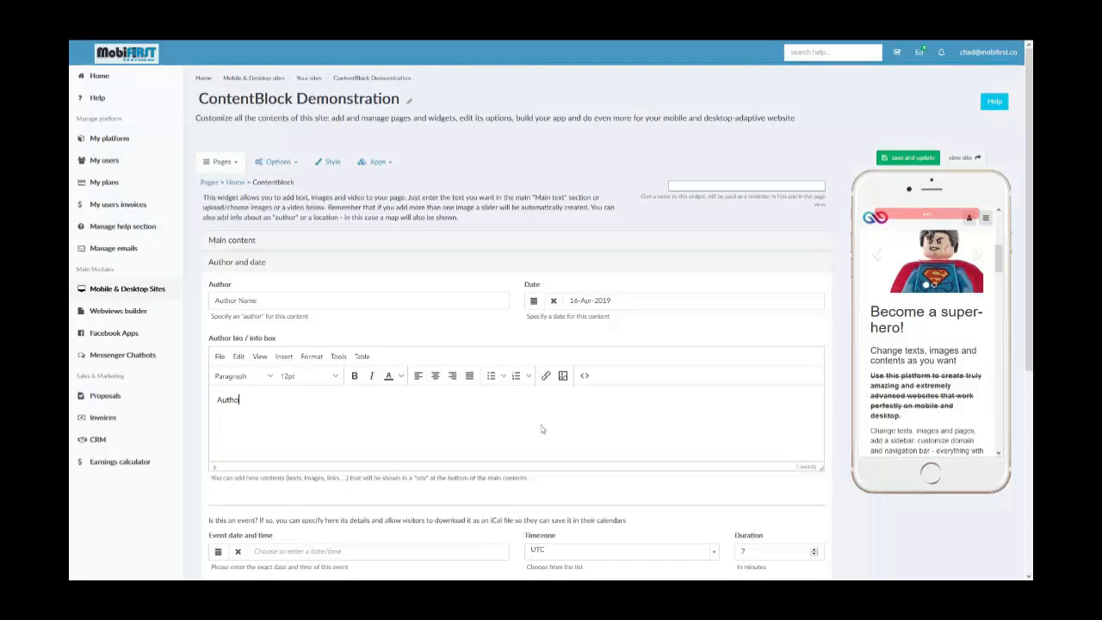
type("r Bio")
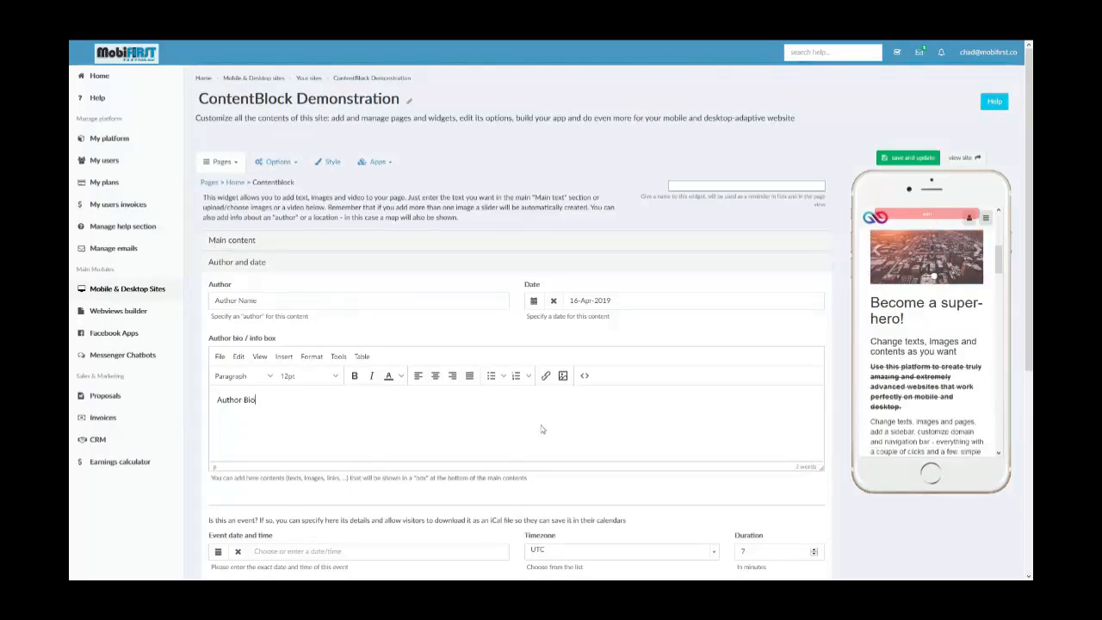
left_click(905, 157)
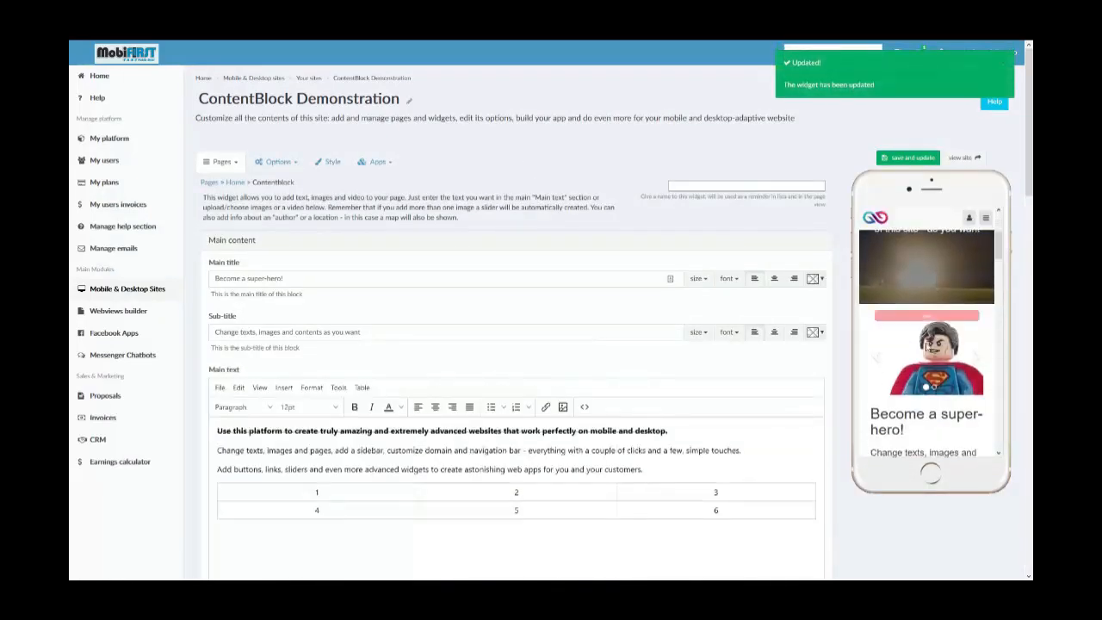
Step: Check where the date, author name and author bio appear in the phone preview
scroll(923, 360, "down", 1)
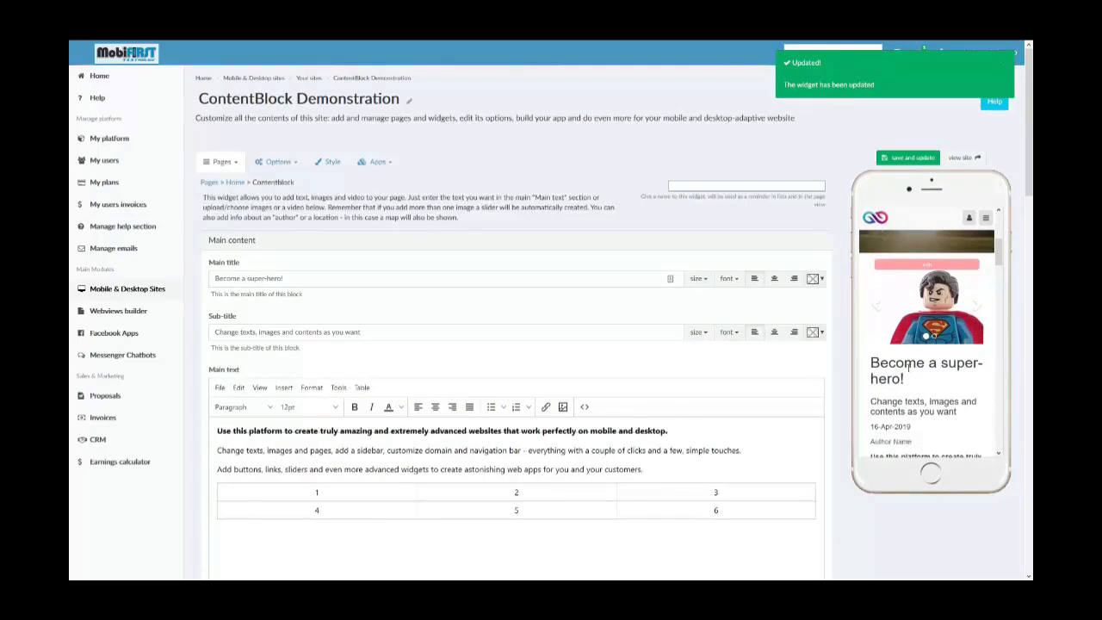
scroll(909, 366, "down", 1)
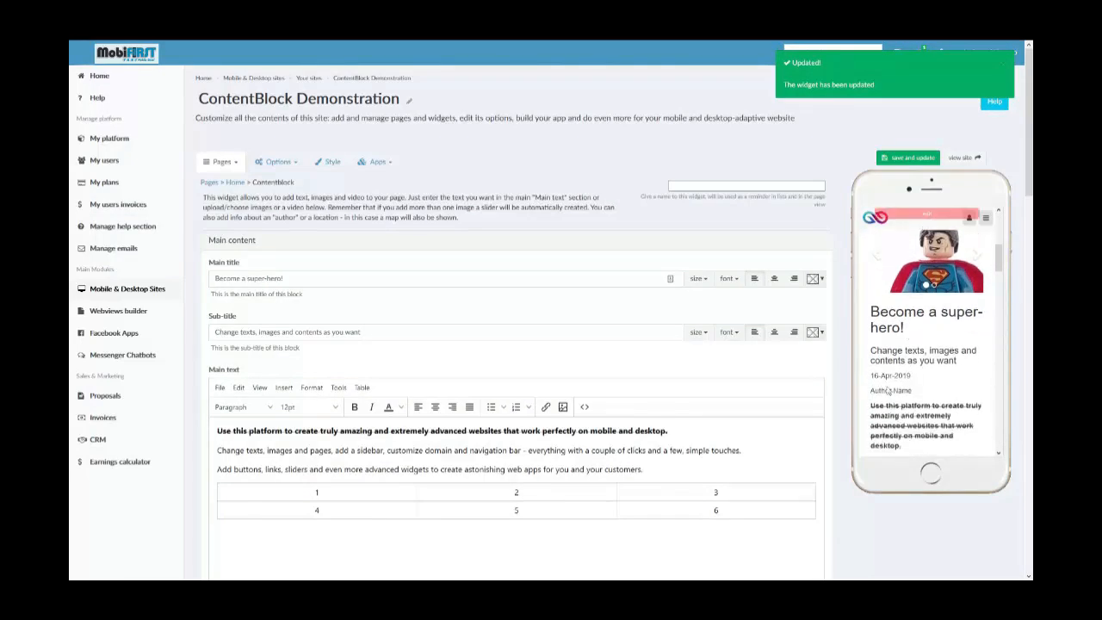
scroll(878, 391, "down", 3)
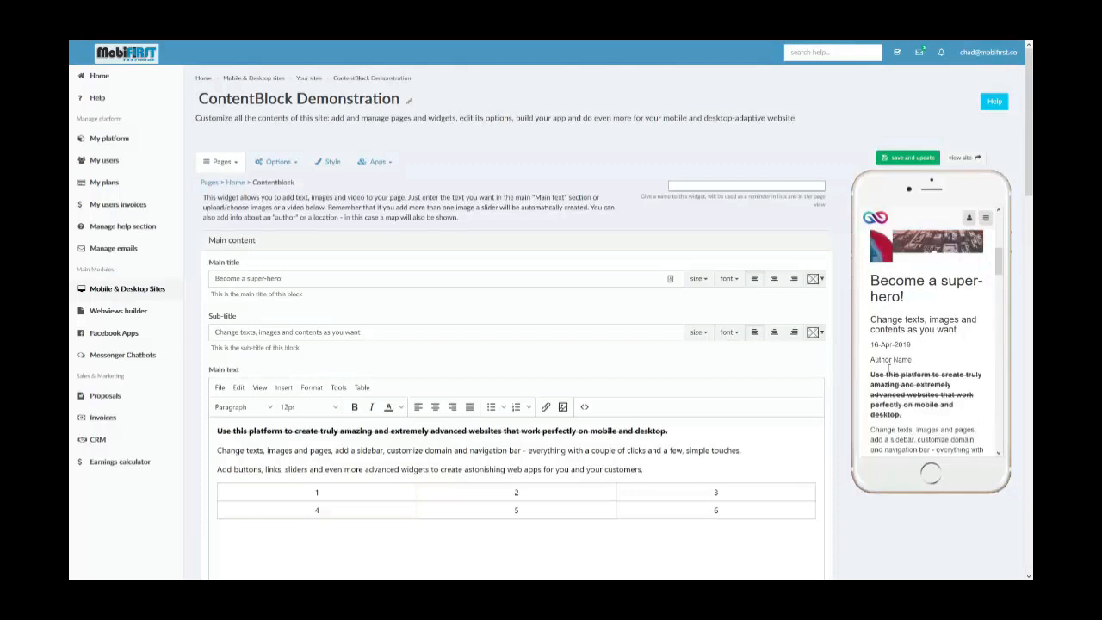
scroll(892, 307, "down", 1)
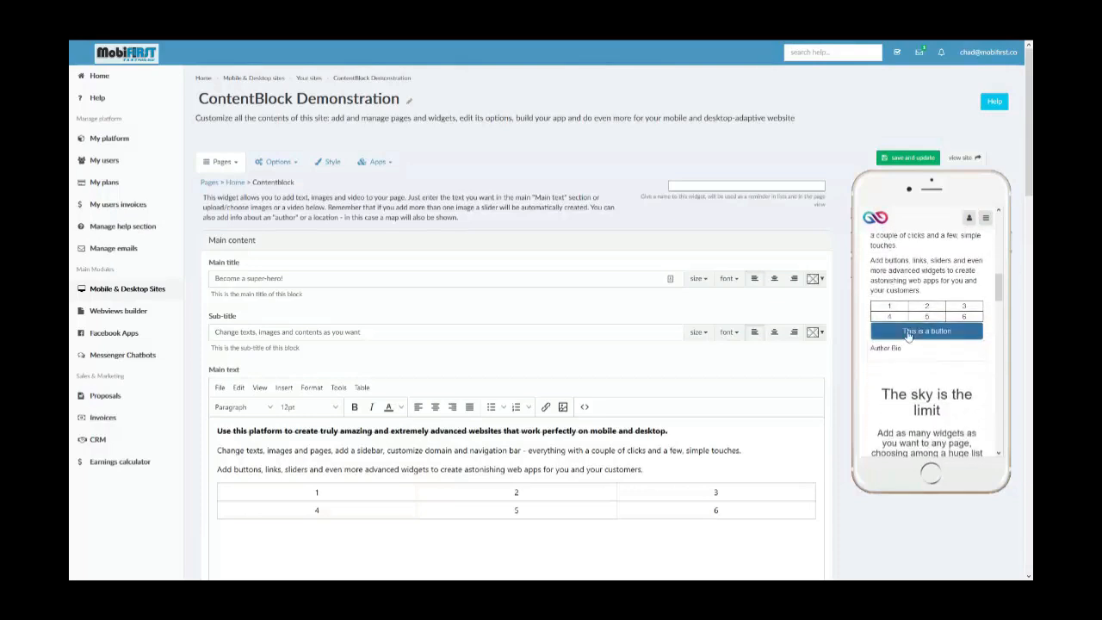
left_click_drag(906, 352, 870, 357)
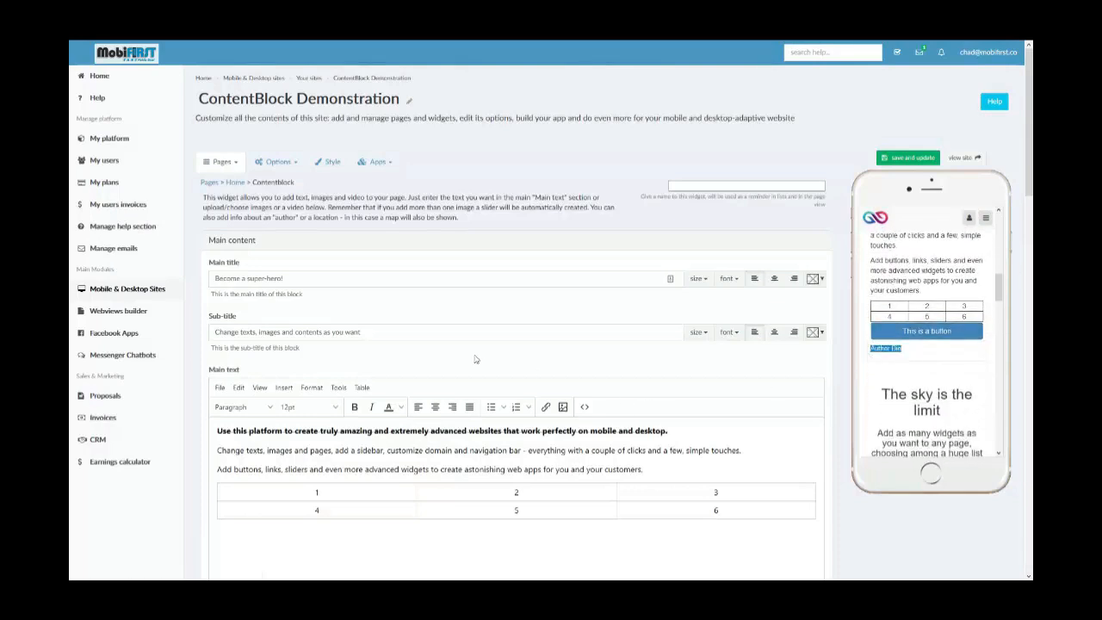
Step: Compare the widget's author, date and bio fields with the content shown in the phone preview
scroll(478, 359, "down", 10)
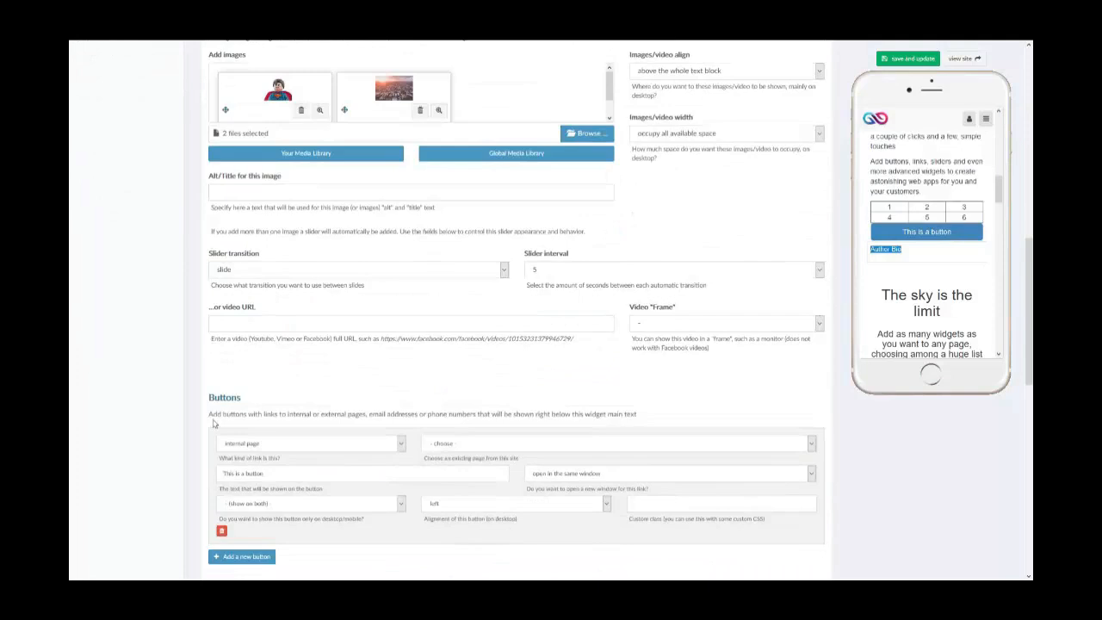
scroll(212, 424, "down", 3)
triple_click(353, 382)
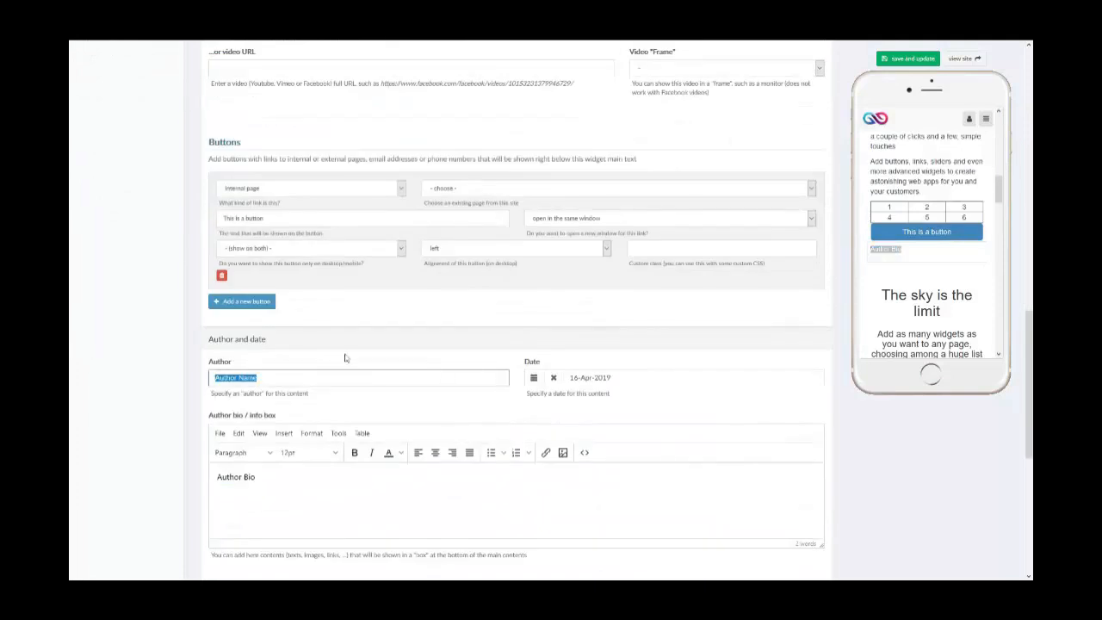
scroll(775, 391, "down", 1)
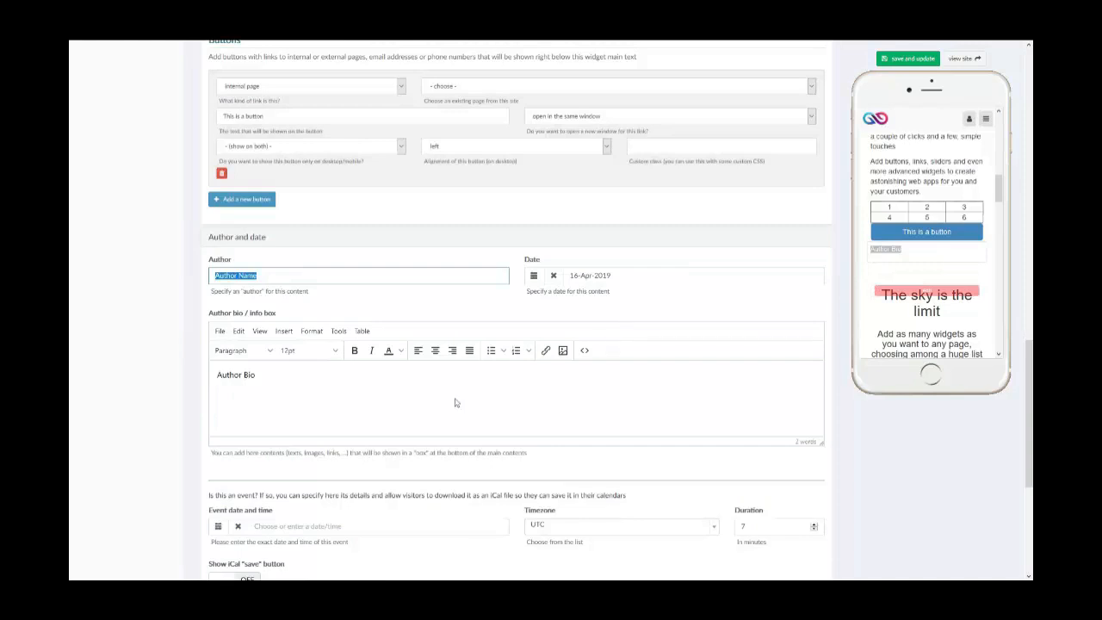
scroll(456, 402, "down", 1)
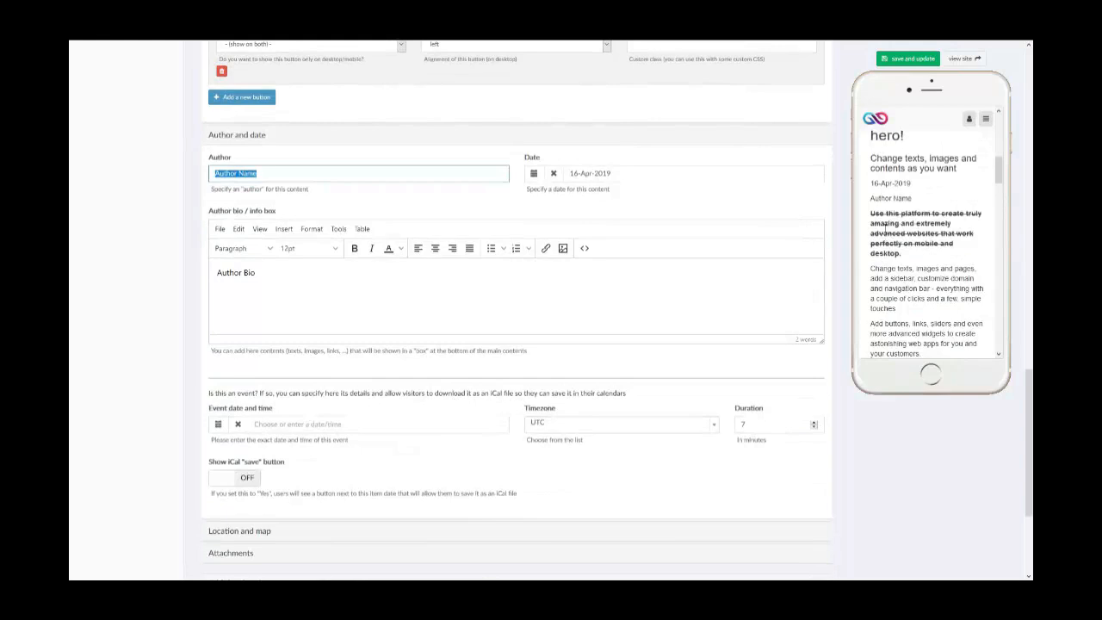
scroll(468, 343, "up", 10)
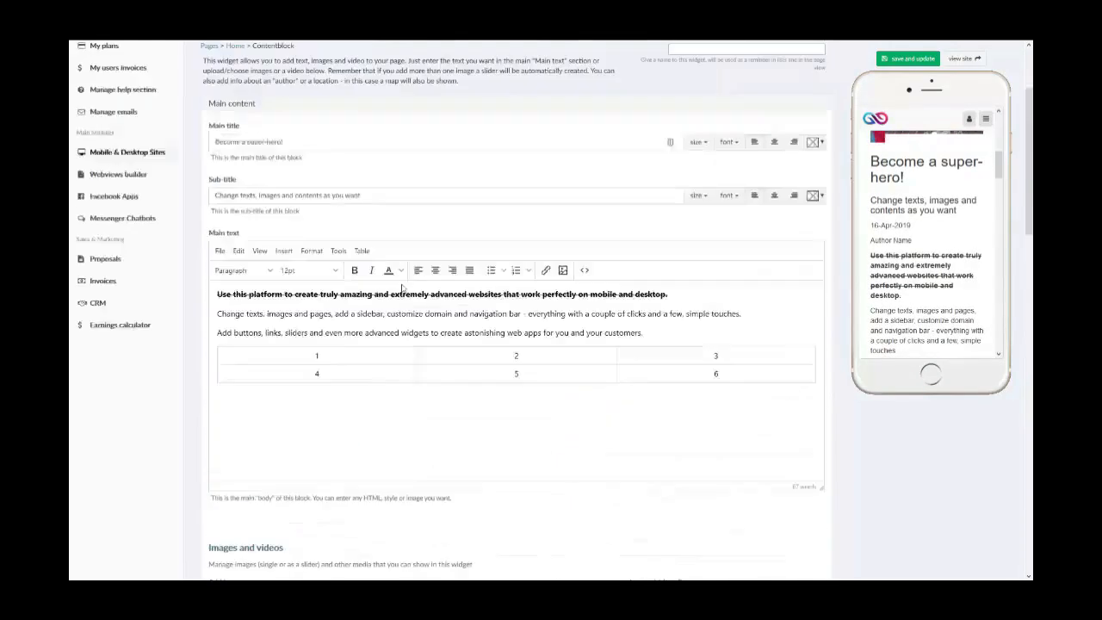
scroll(374, 394, "down", 10)
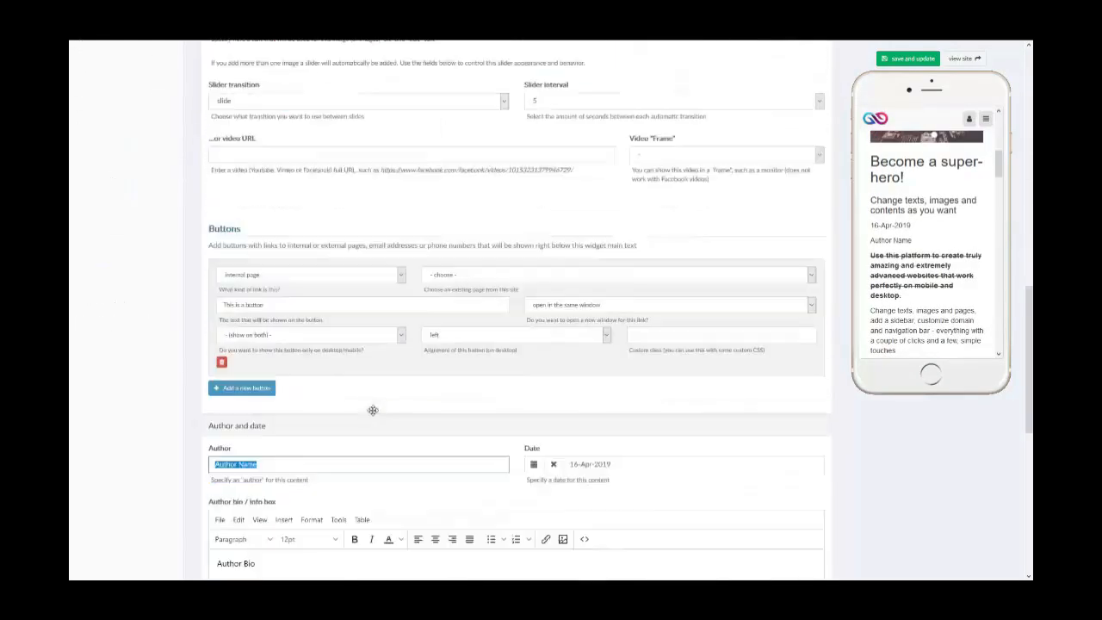
scroll(316, 420, "down", 2)
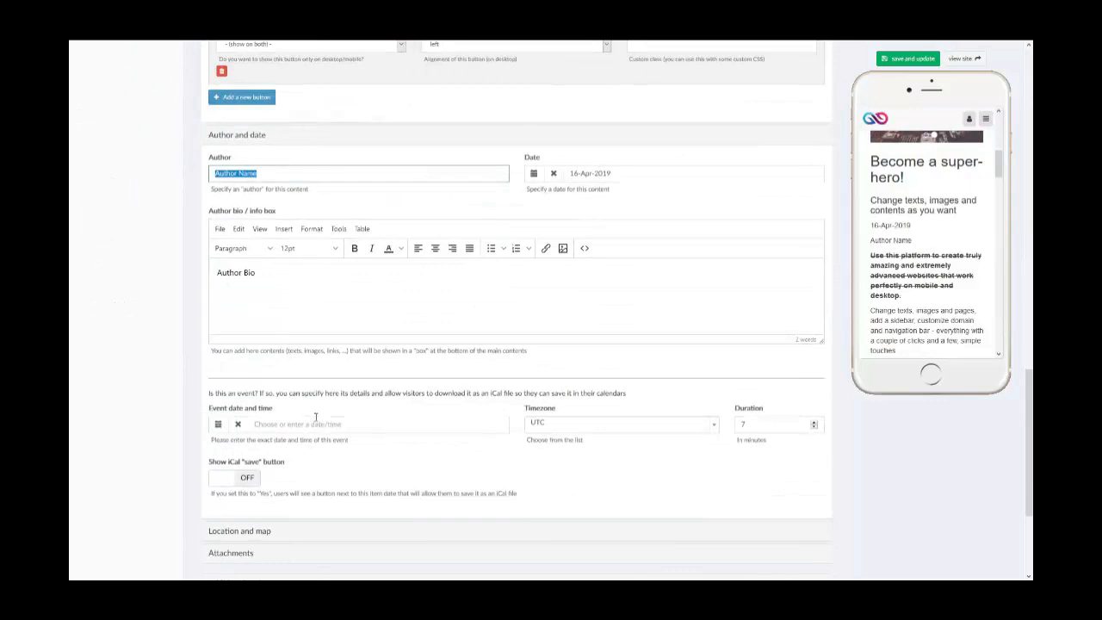
Step: Review the event date, timezone and duration options, and try the iCal "save" button switch without keeping a change
left_click(218, 424)
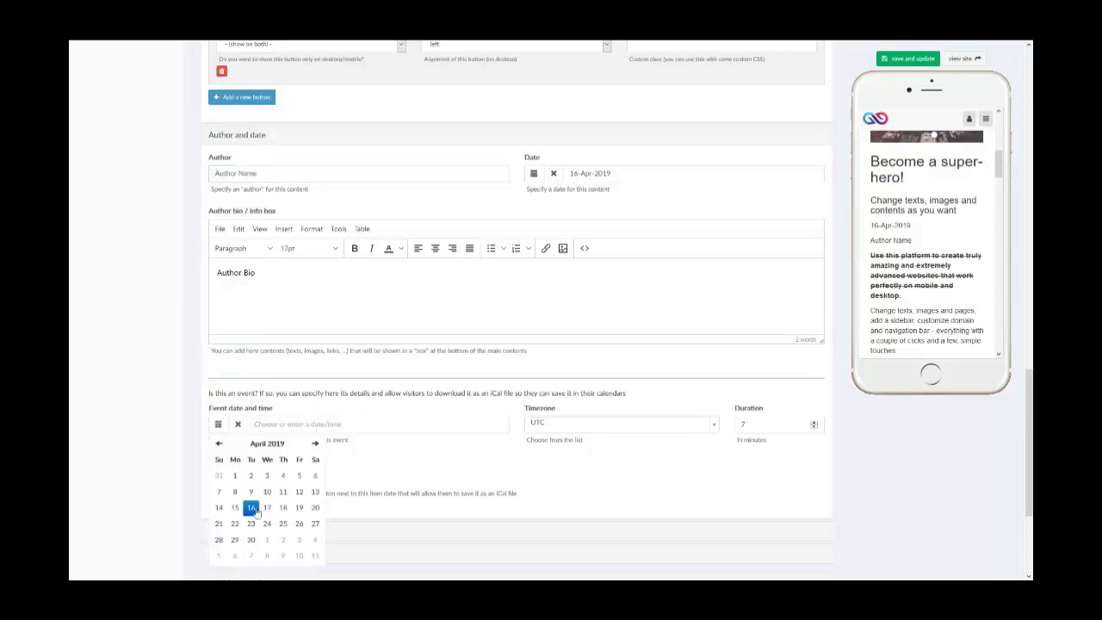
left_click(701, 423)
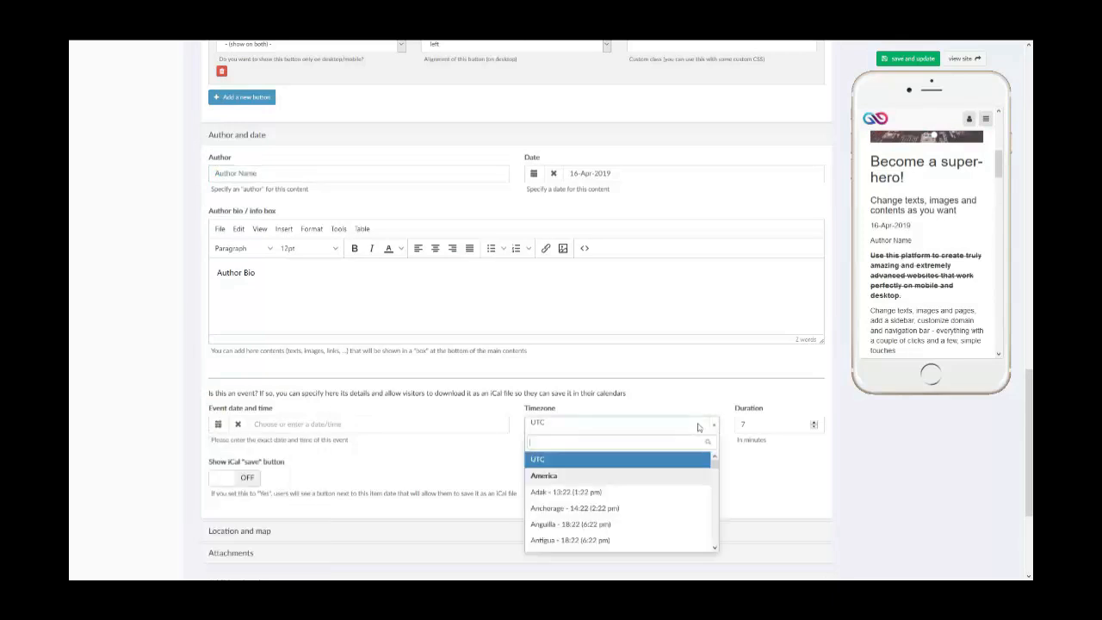
left_click(789, 424)
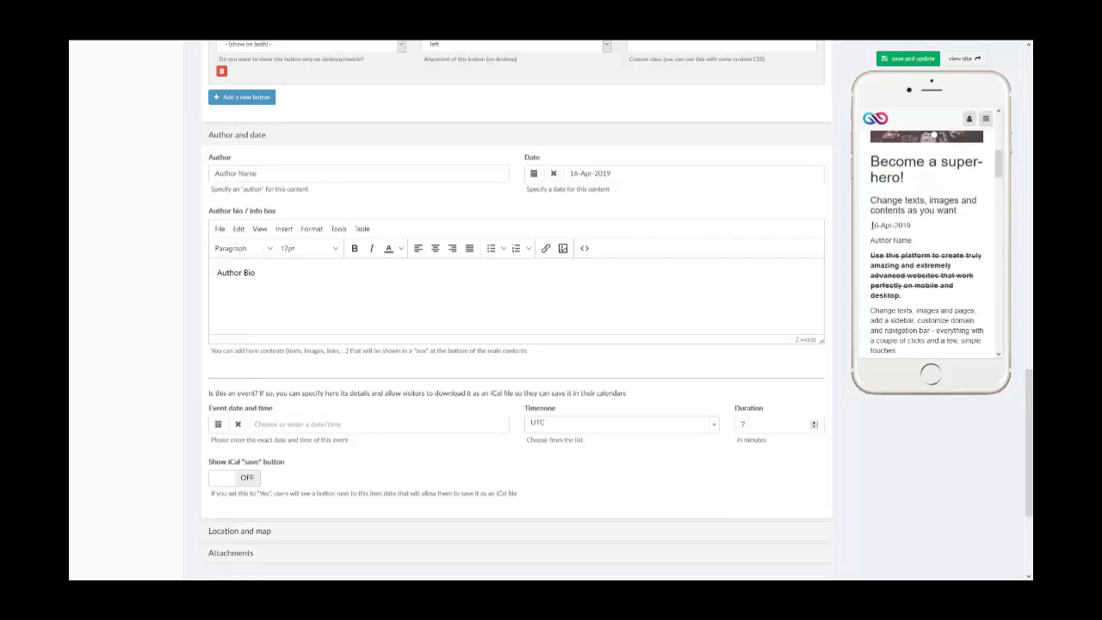
left_click(246, 481)
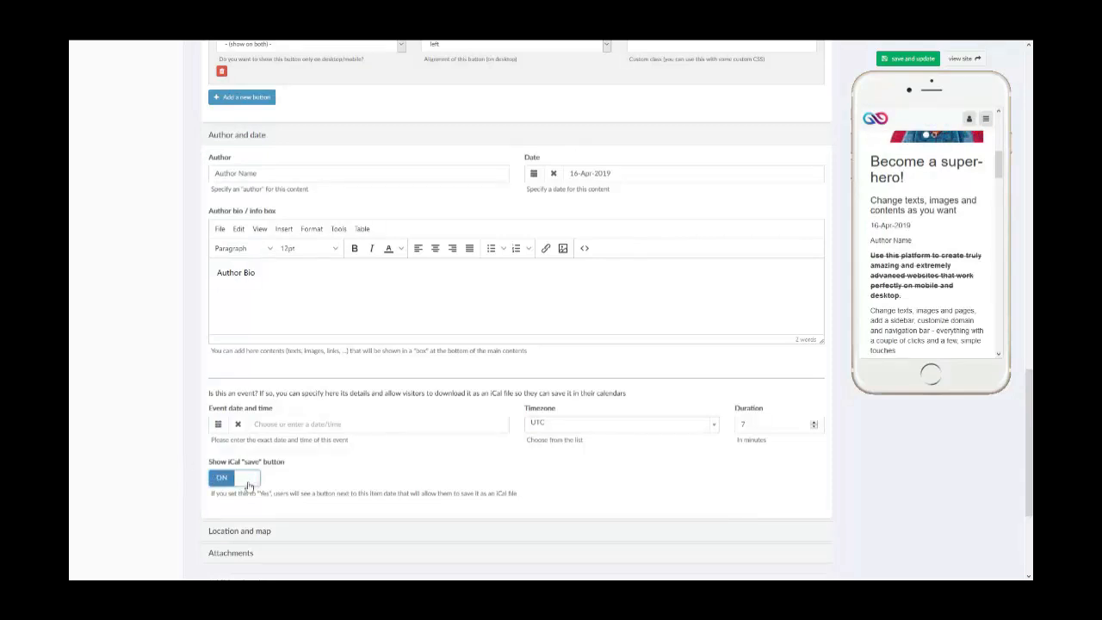
left_click(247, 482)
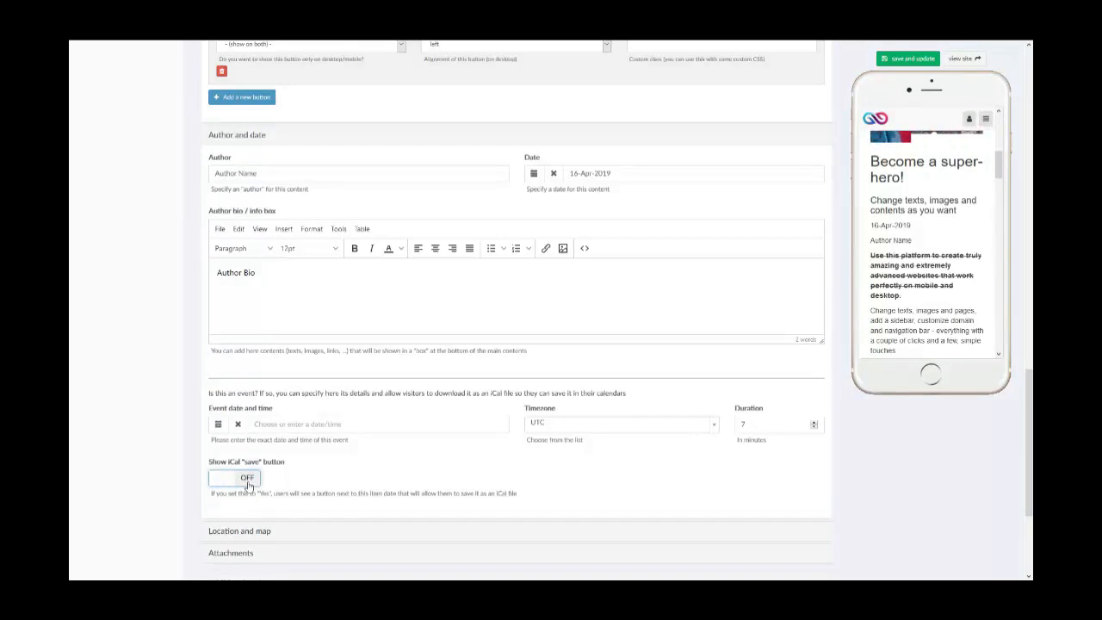
Step: Set the widget's map location to the Philadelphia address suggested for "123" and save the widget
left_click(244, 532)
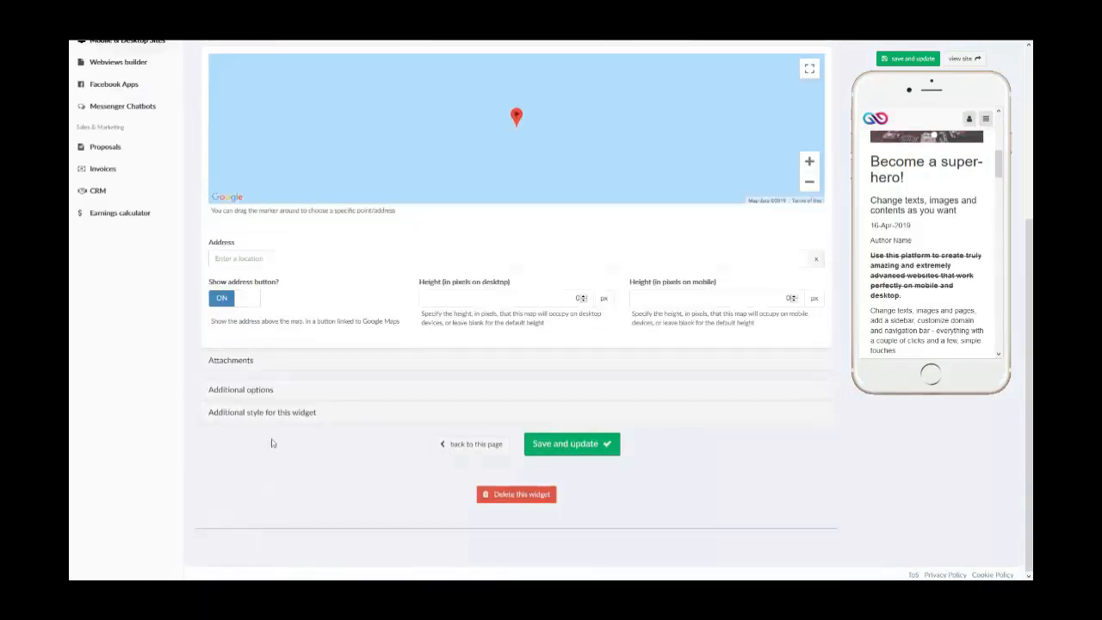
left_click(321, 309)
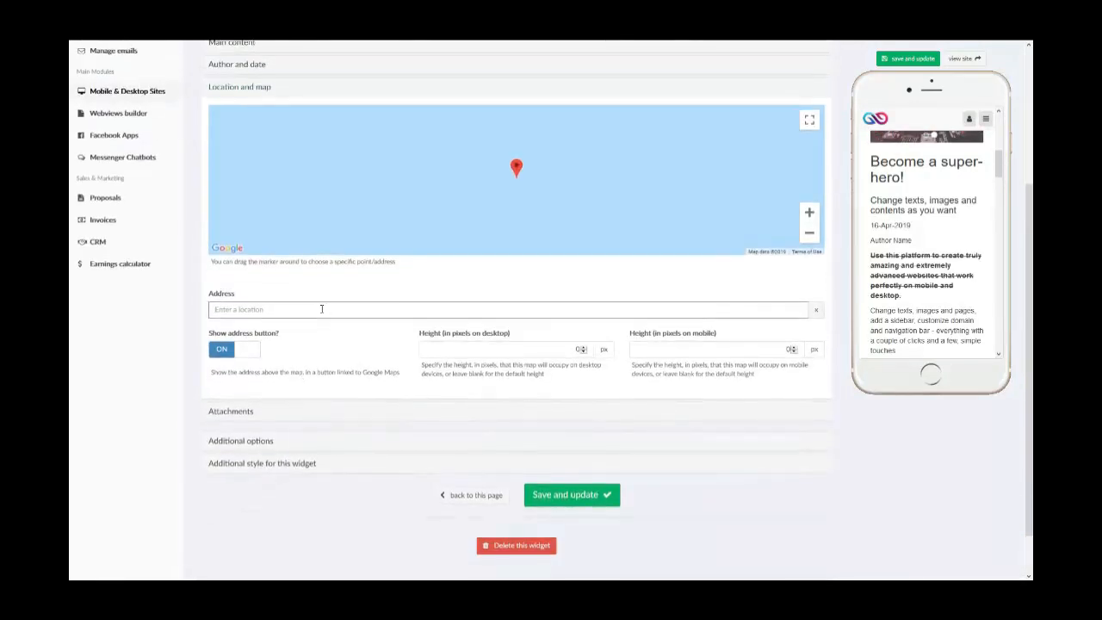
type("123")
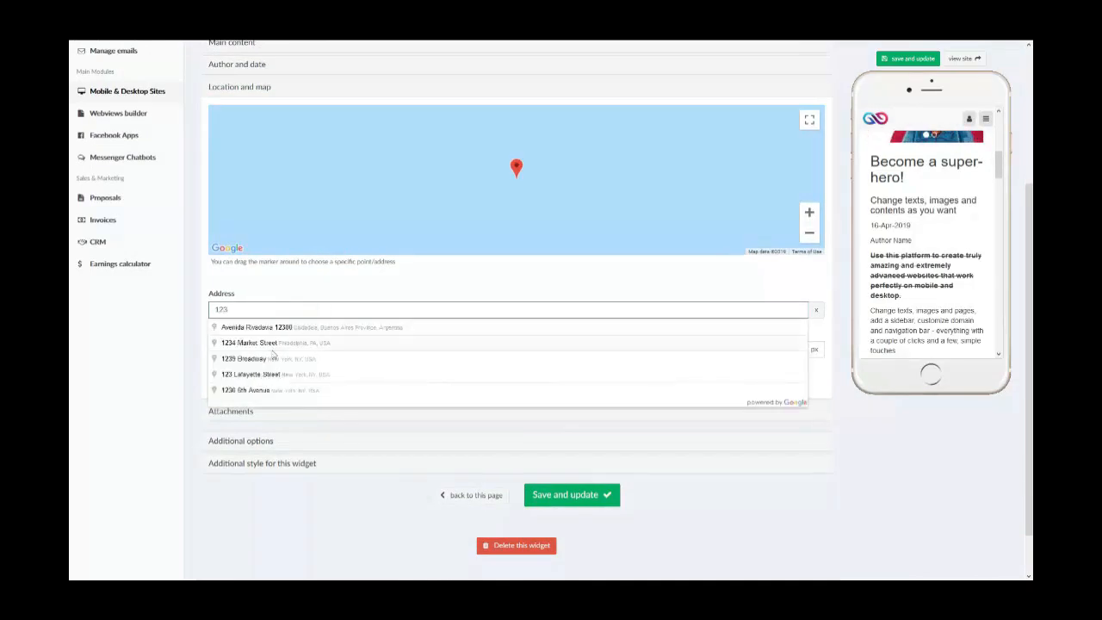
left_click(259, 344)
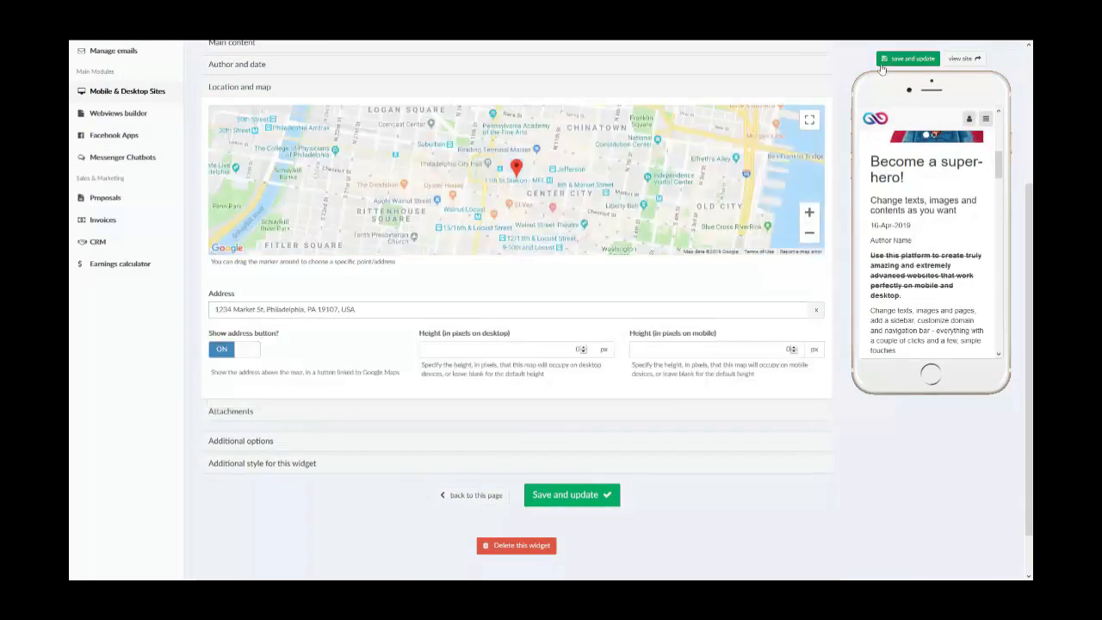
left_click(888, 62)
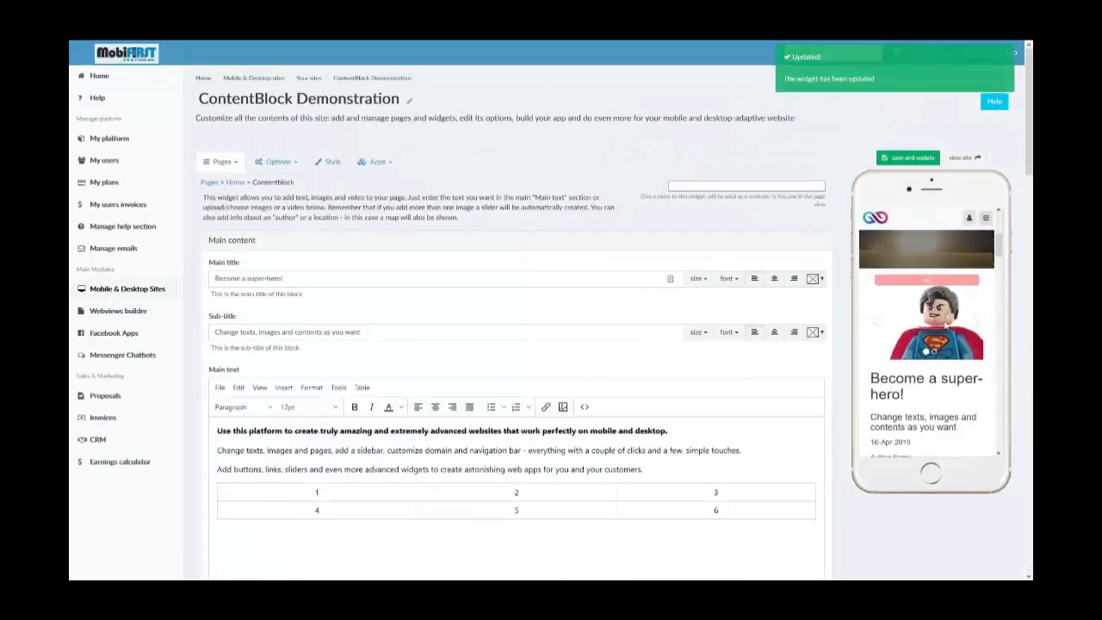
Step: Check the address button and the map in the phone preview
scroll(946, 324, "down", 5)
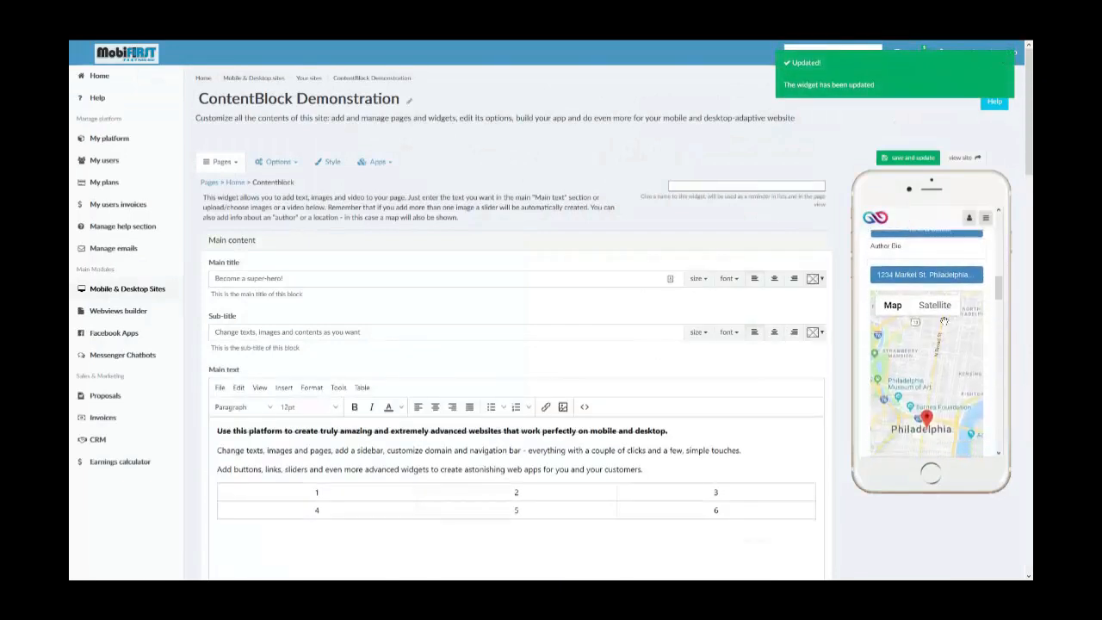
scroll(942, 345, "down", 5)
scroll(606, 384, "down", 4)
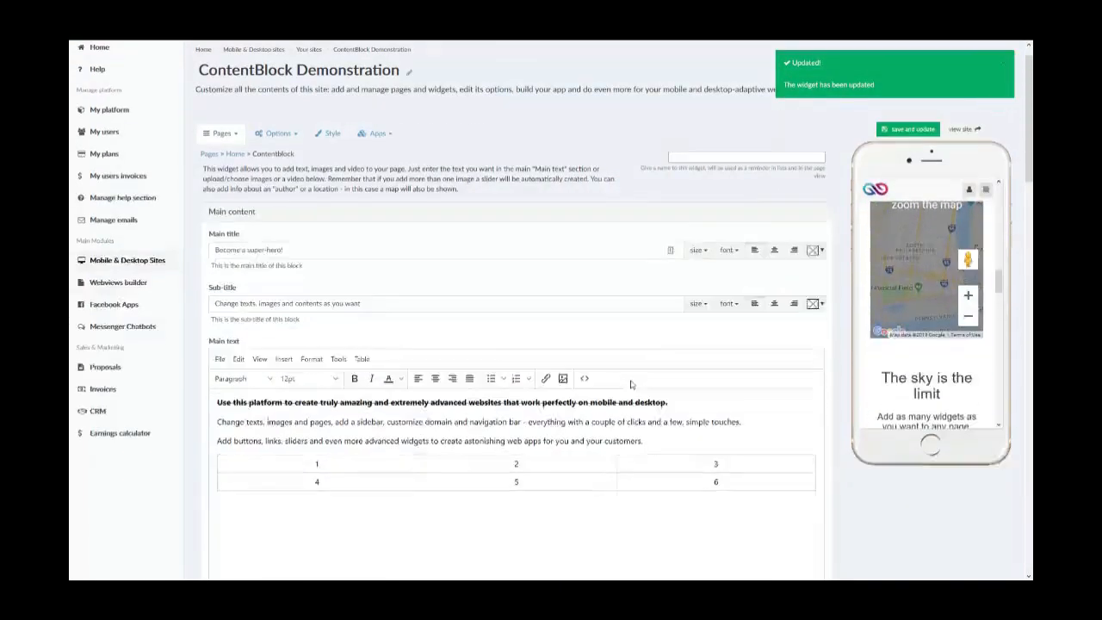
Step: Add the green forest image from the Pictures folder as Attachment #1 of the widget
scroll(606, 384, "down", 20)
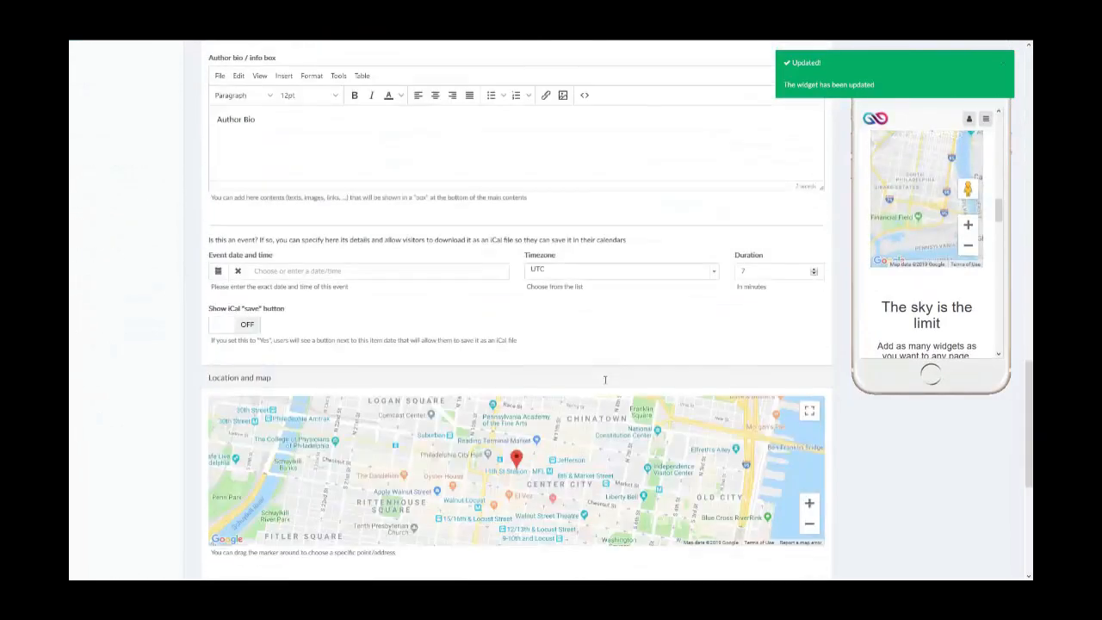
scroll(605, 384, "down", 1)
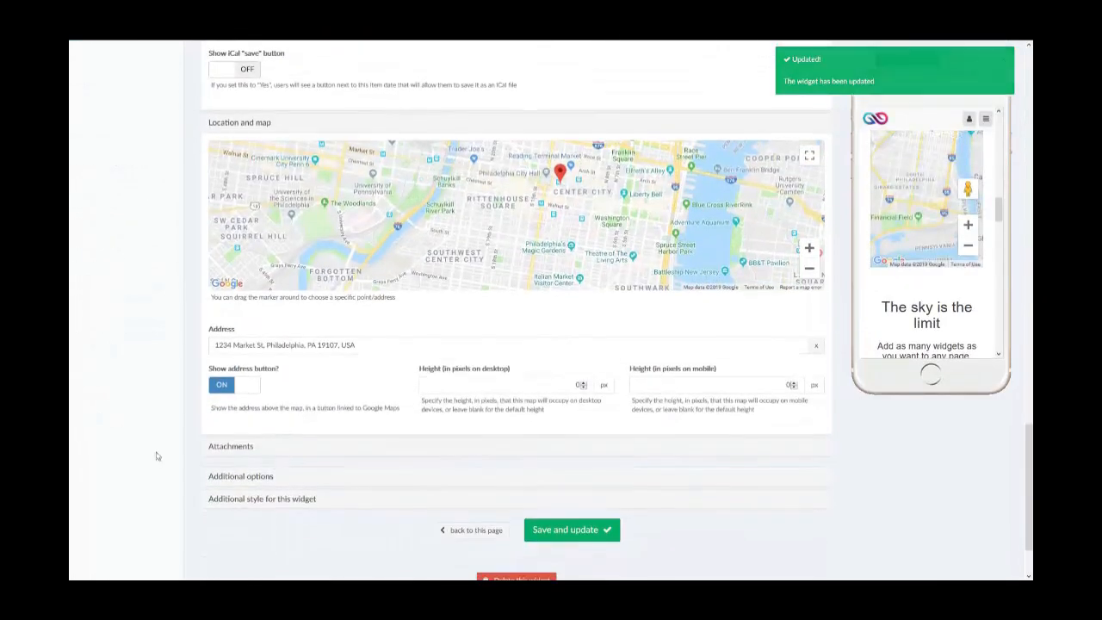
left_click(242, 456)
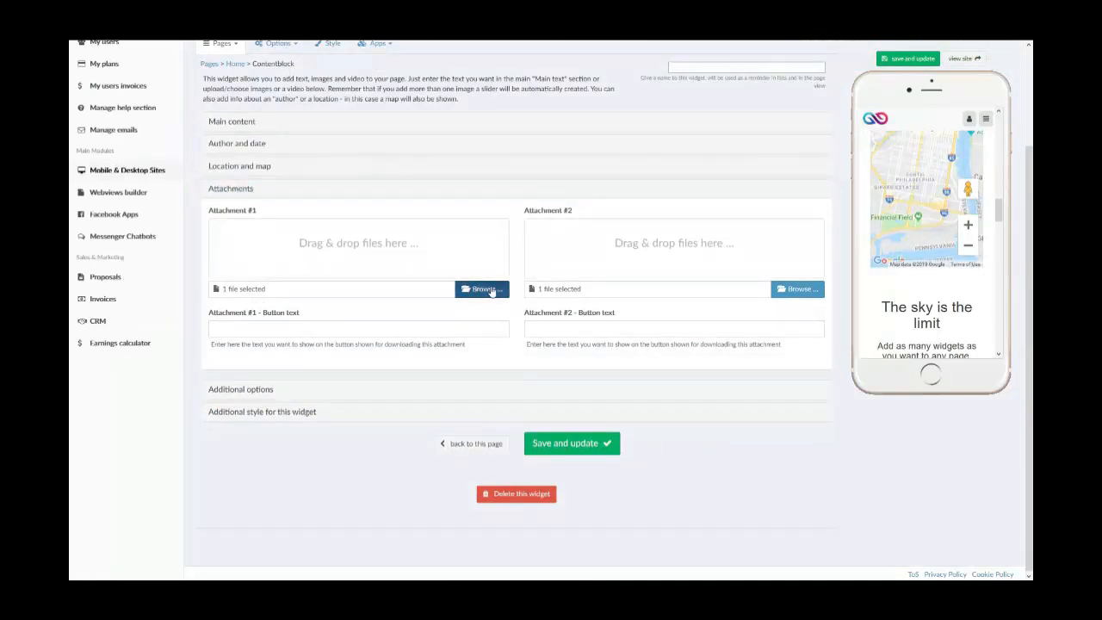
left_click(486, 291)
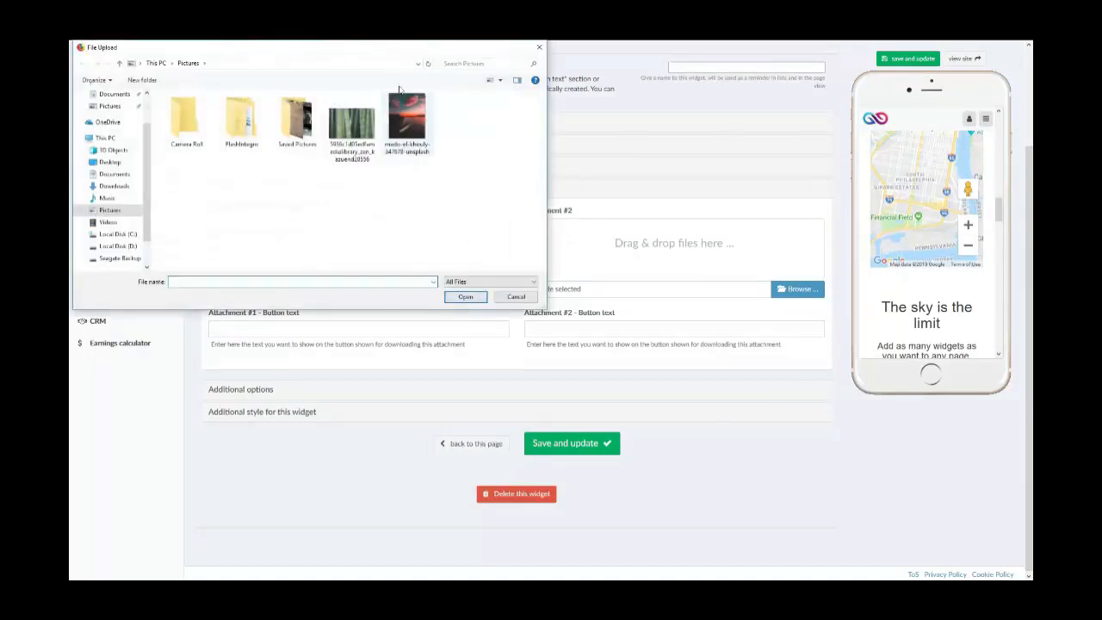
left_click(353, 125)
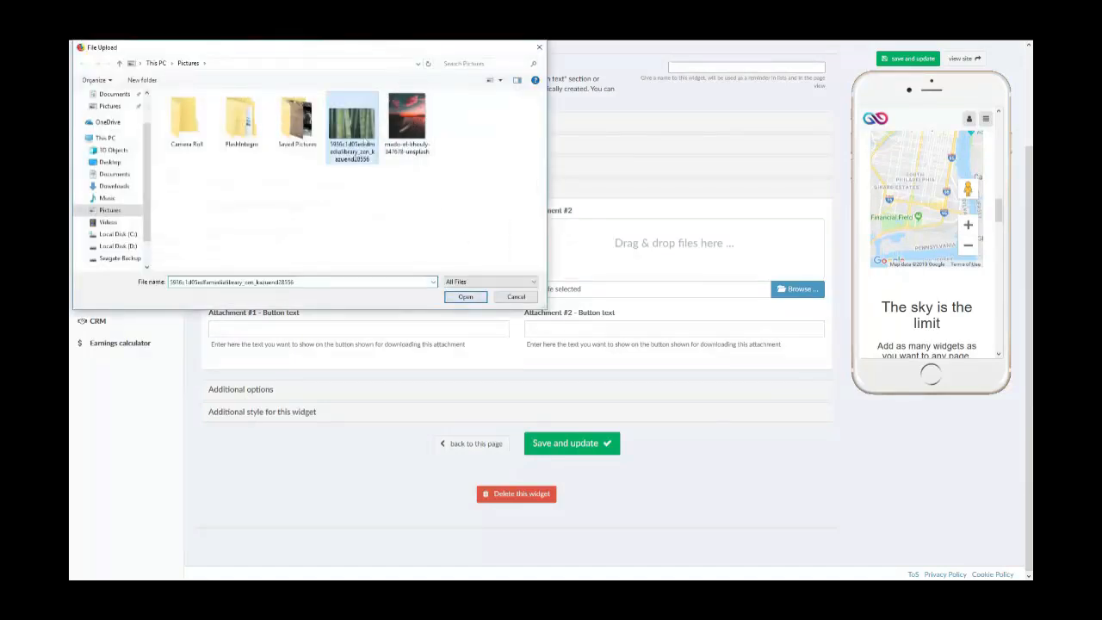
left_click(465, 298)
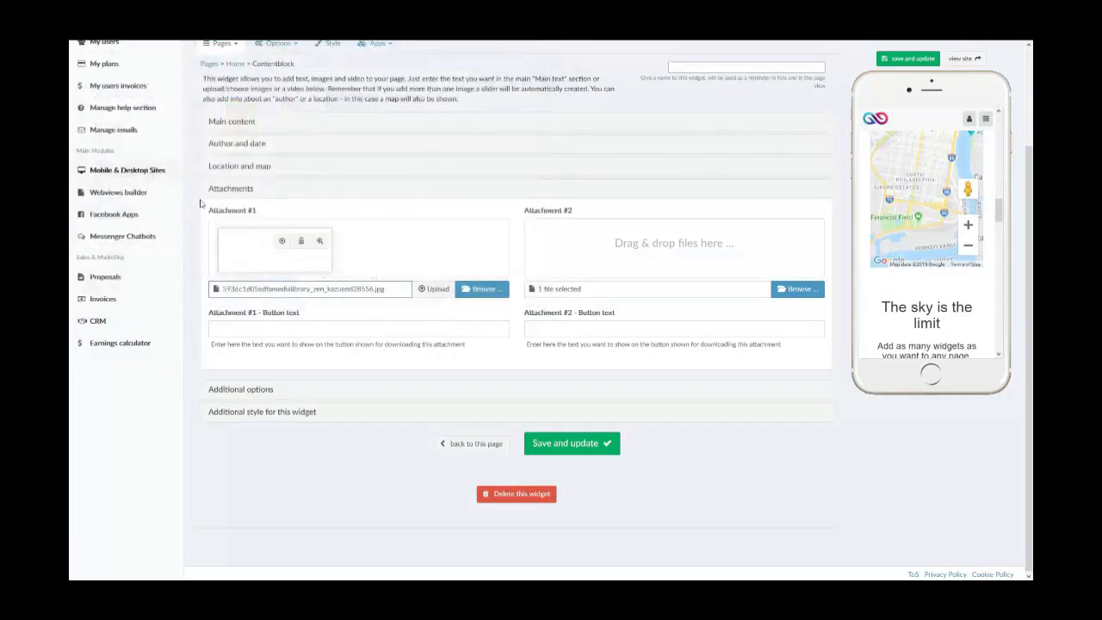
Step: Upload the selected forest image for Attachment #1 and save the widget
left_click(433, 290)
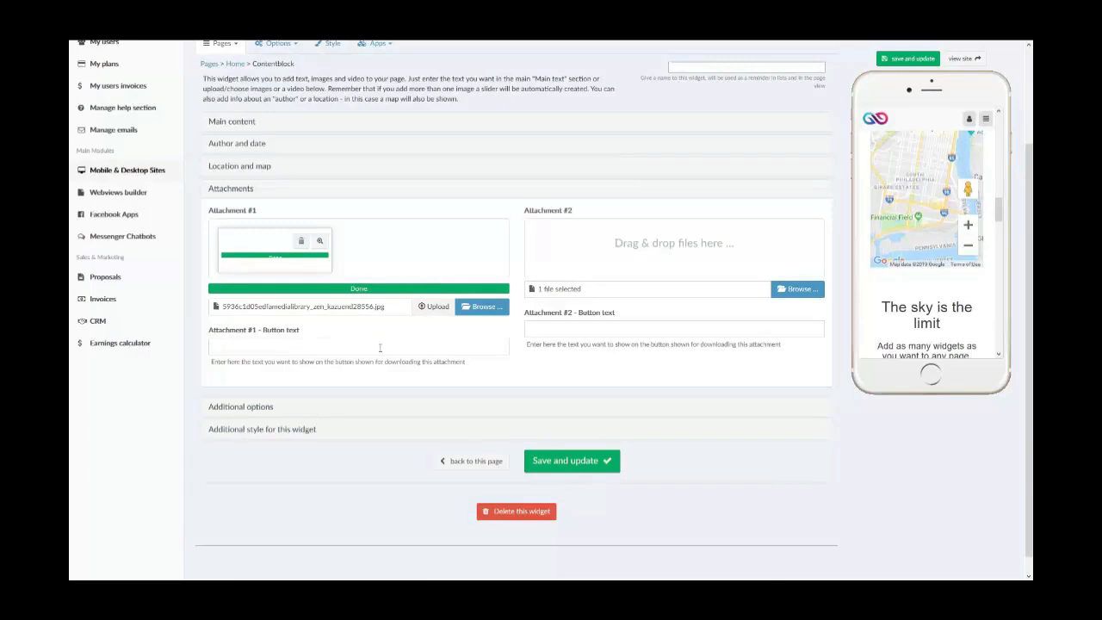
left_click(905, 55)
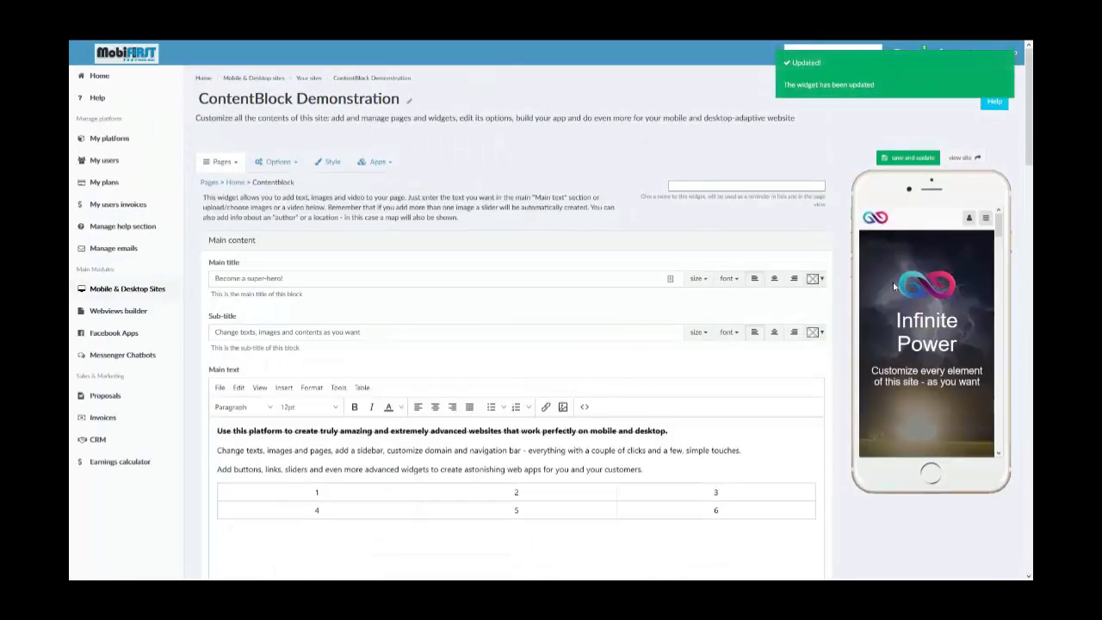
Step: Open the attachment through the "Download file" button in the phone preview, view the image and return to the widget editor
scroll(891, 283, "down", 6)
scroll(896, 264, "down", 10)
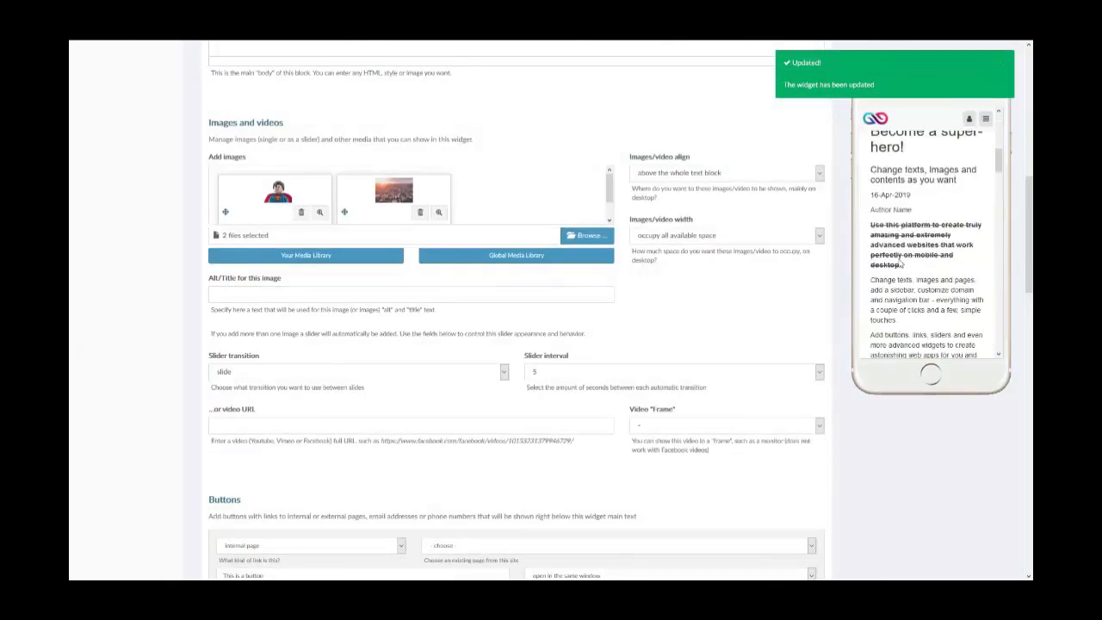
scroll(899, 258, "up", 1)
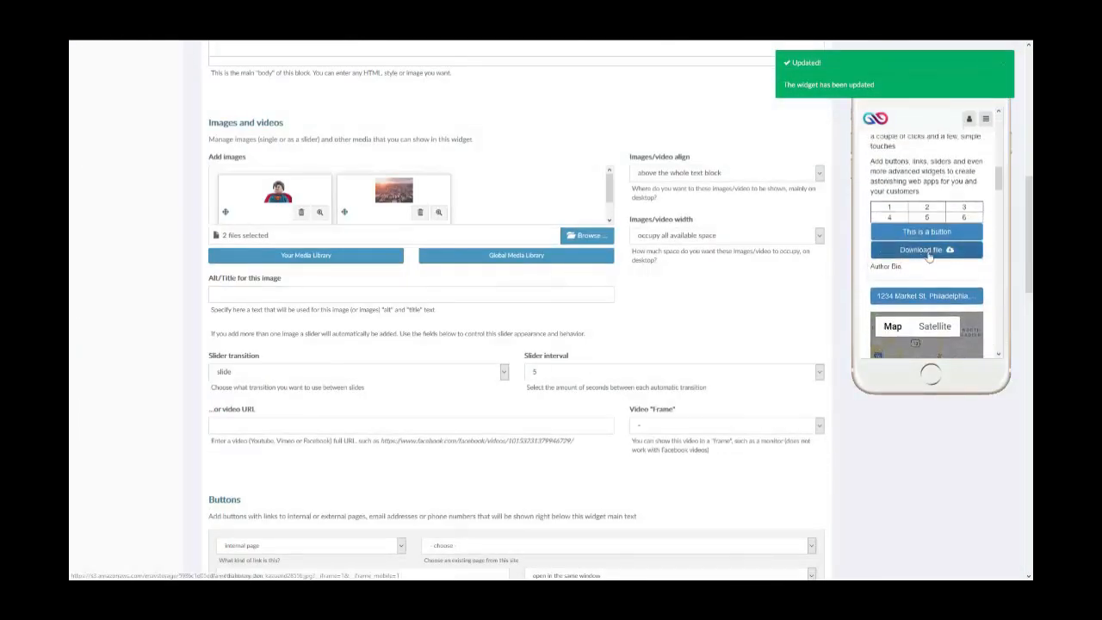
left_click(929, 251)
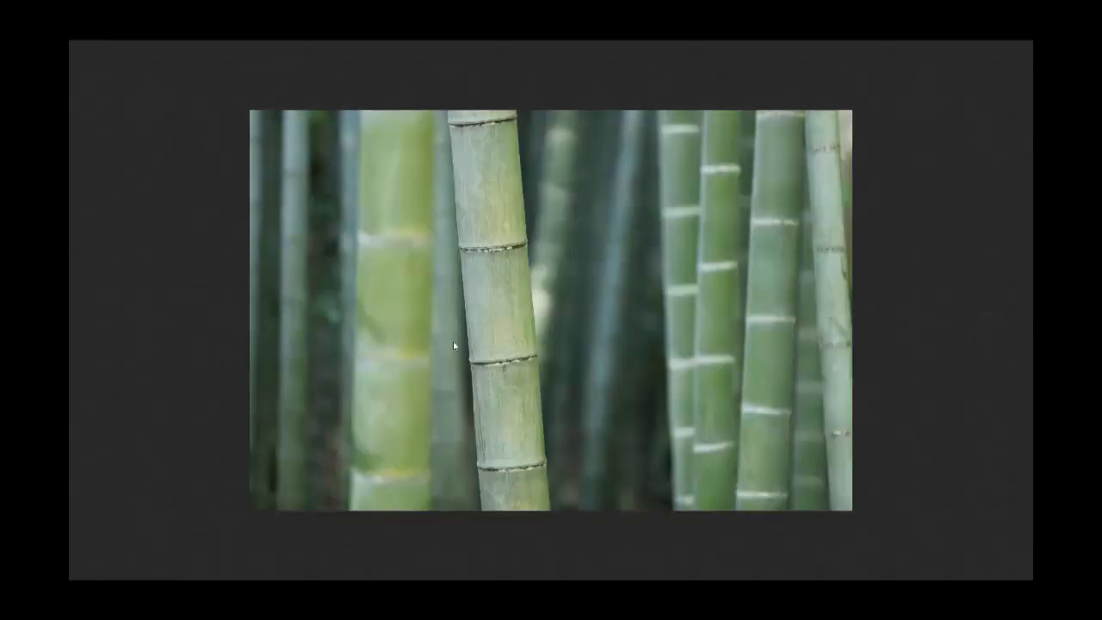
key("F11")
left_click(121, 53)
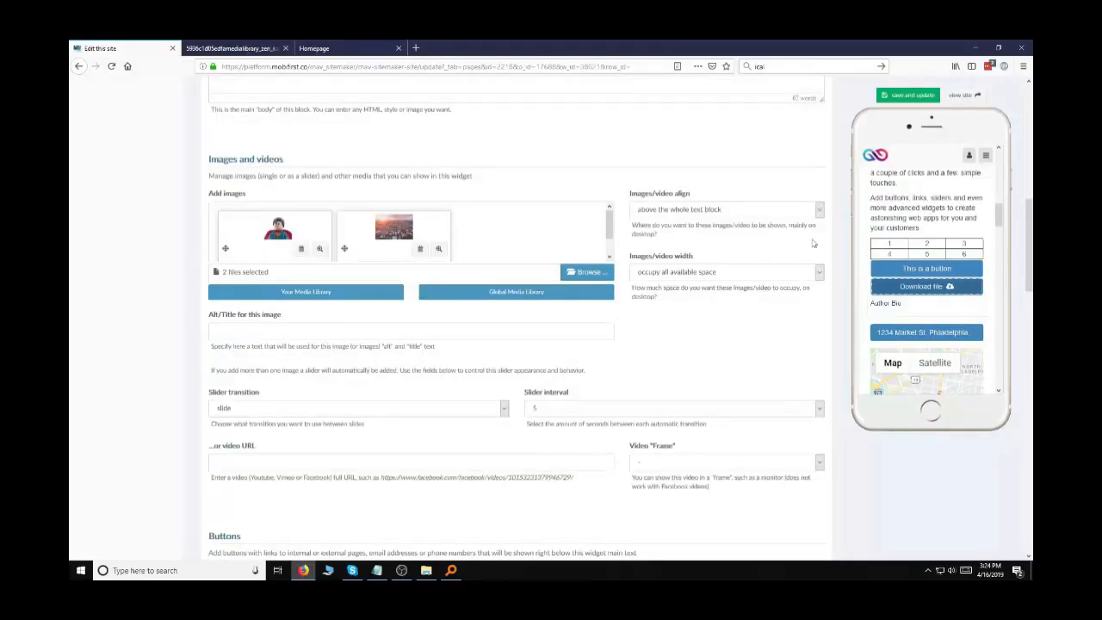
key("F11")
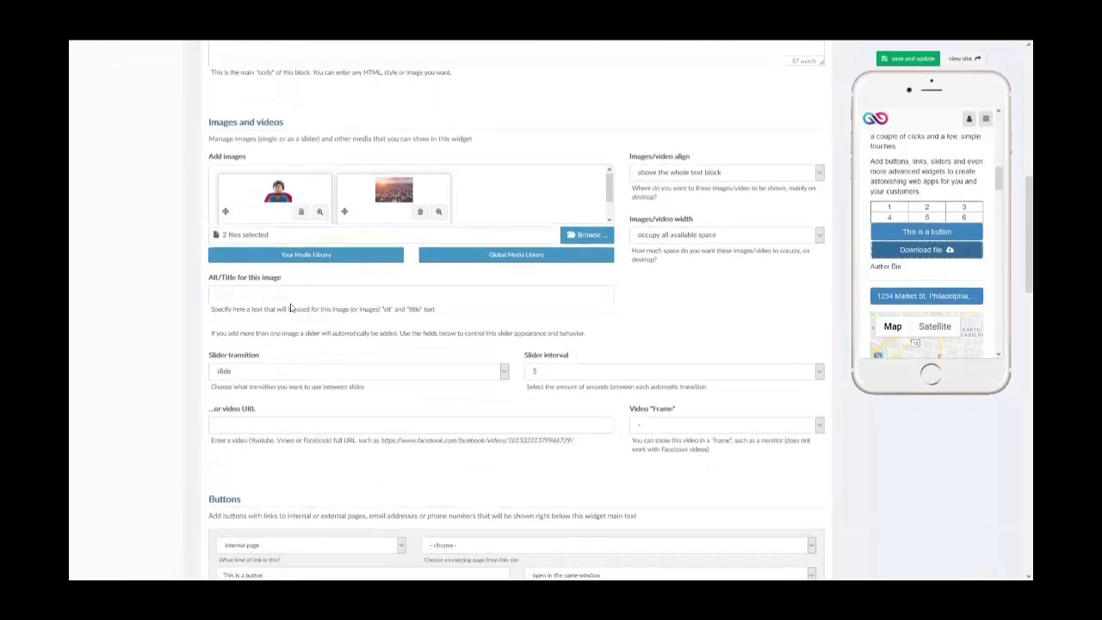
Step: Examine the button text field of Attachment #1 in the widget's Attachments section
scroll(291, 308, "down", 5)
scroll(291, 307, "down", 6)
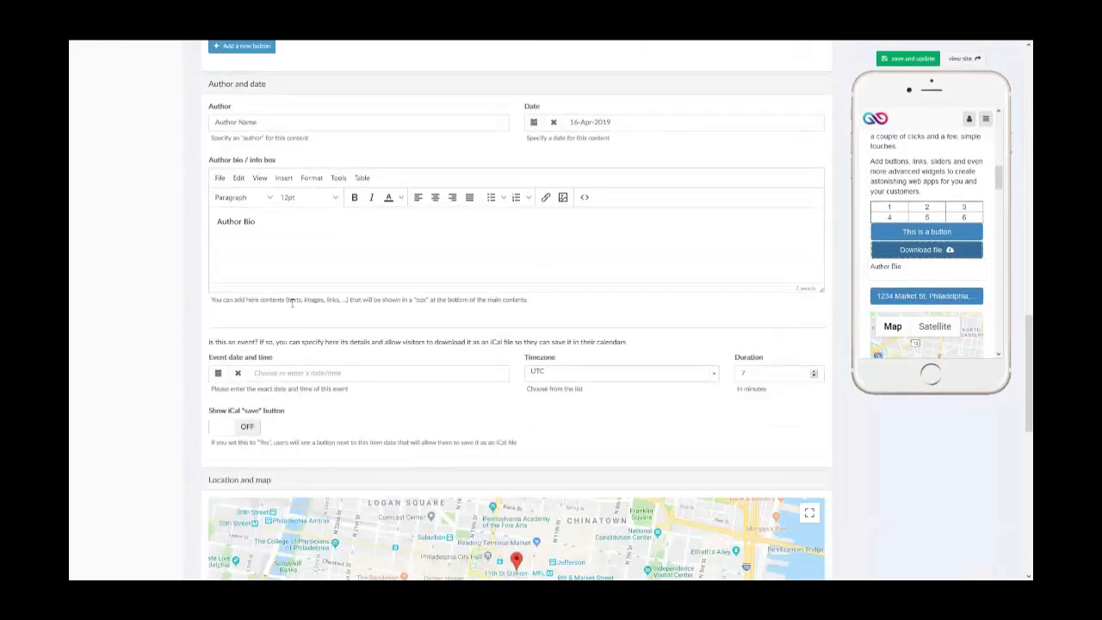
scroll(291, 307, "down", 2)
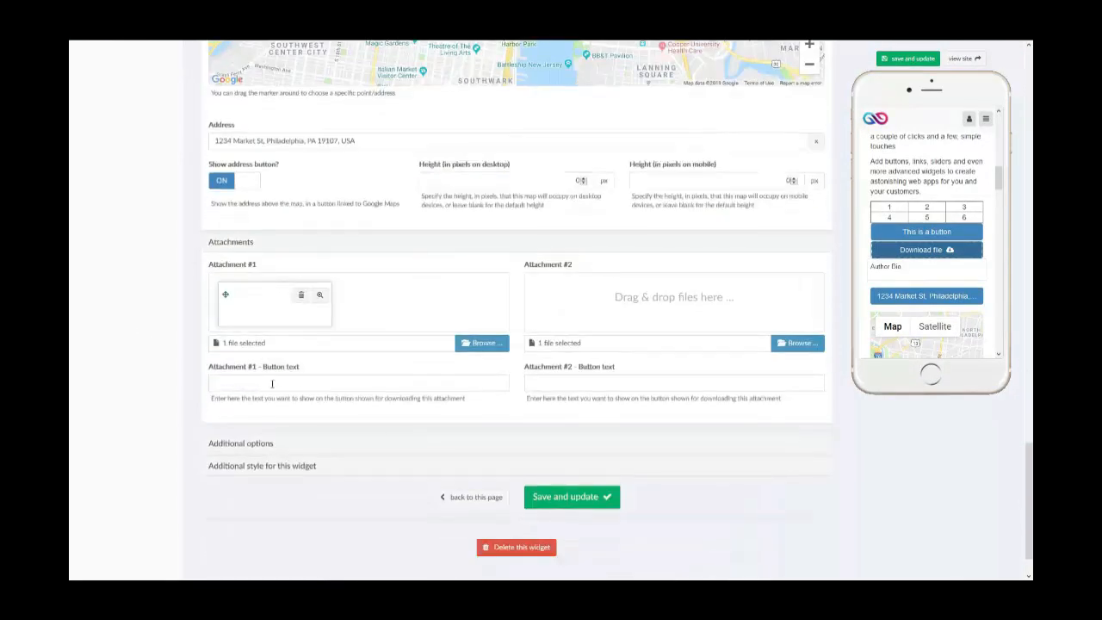
left_click(333, 381)
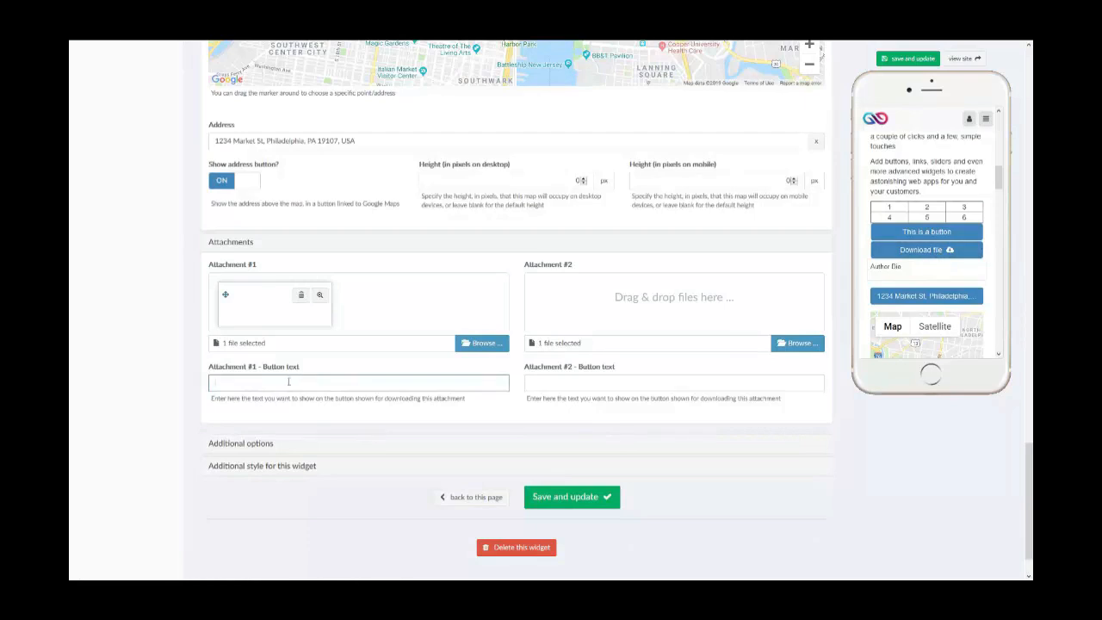
scroll(294, 379, "up", 8)
scroll(302, 372, "down", 5)
scroll(302, 372, "down", 4)
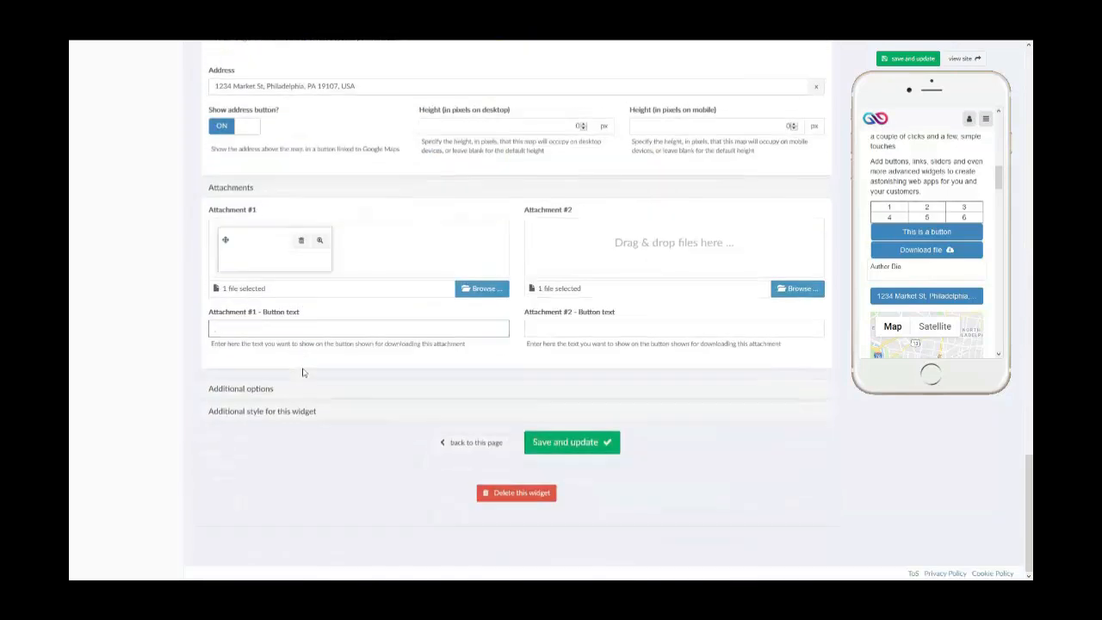
Step: Review the login, mobile-only and desktop-only settings in Additional options and look over the widget in the phone preview
left_click(264, 390)
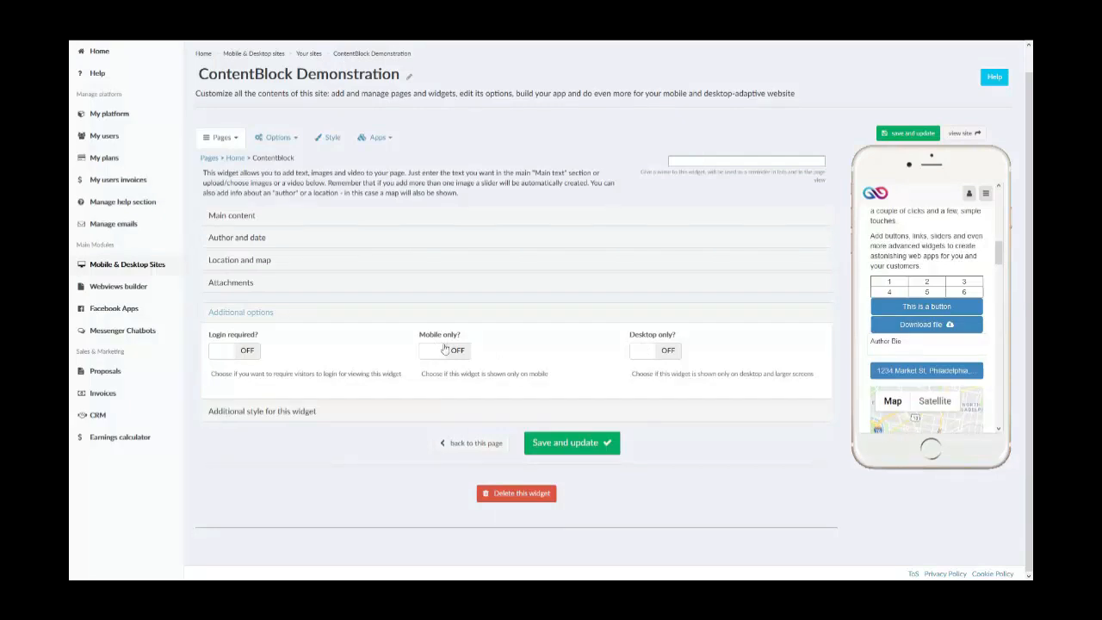
scroll(938, 297, "up", 5)
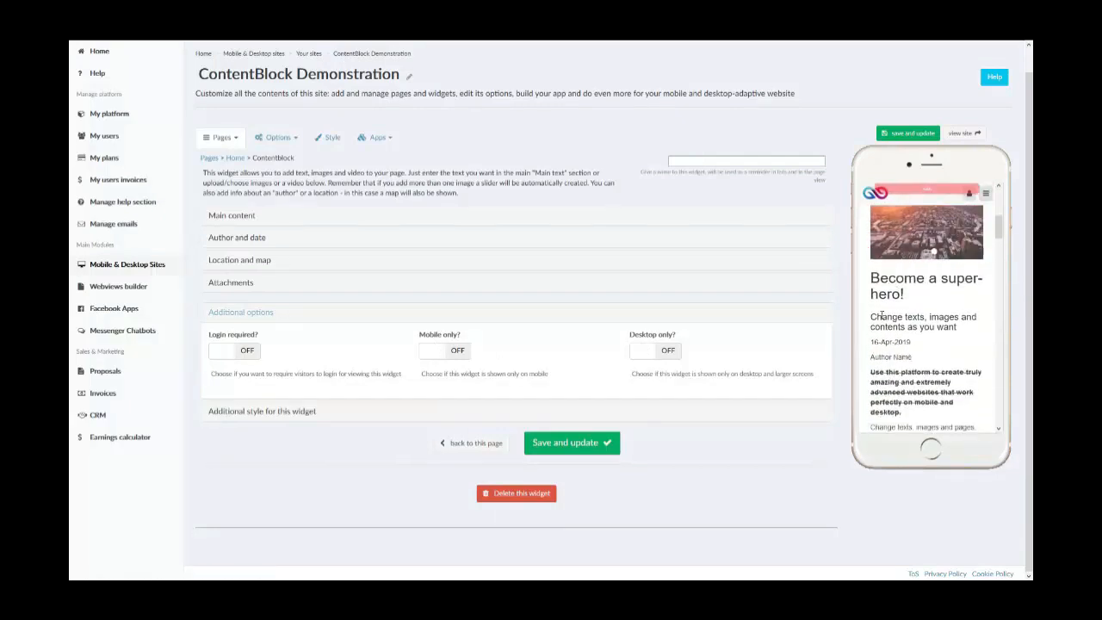
scroll(885, 372, "up", 3)
scroll(886, 372, "down", 8)
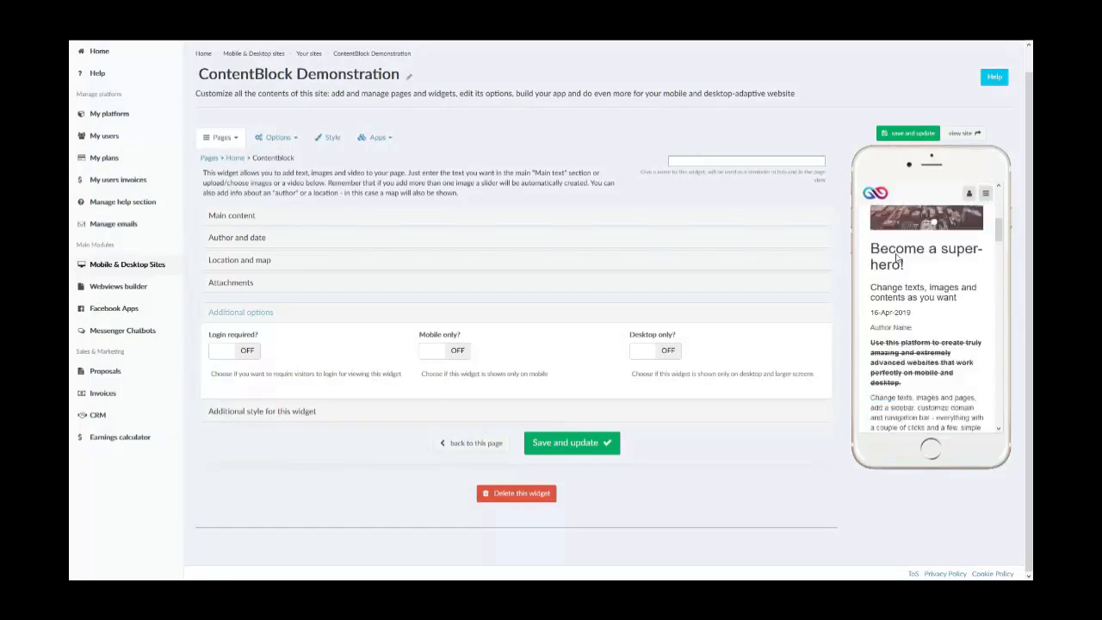
scroll(913, 349, "down", 5)
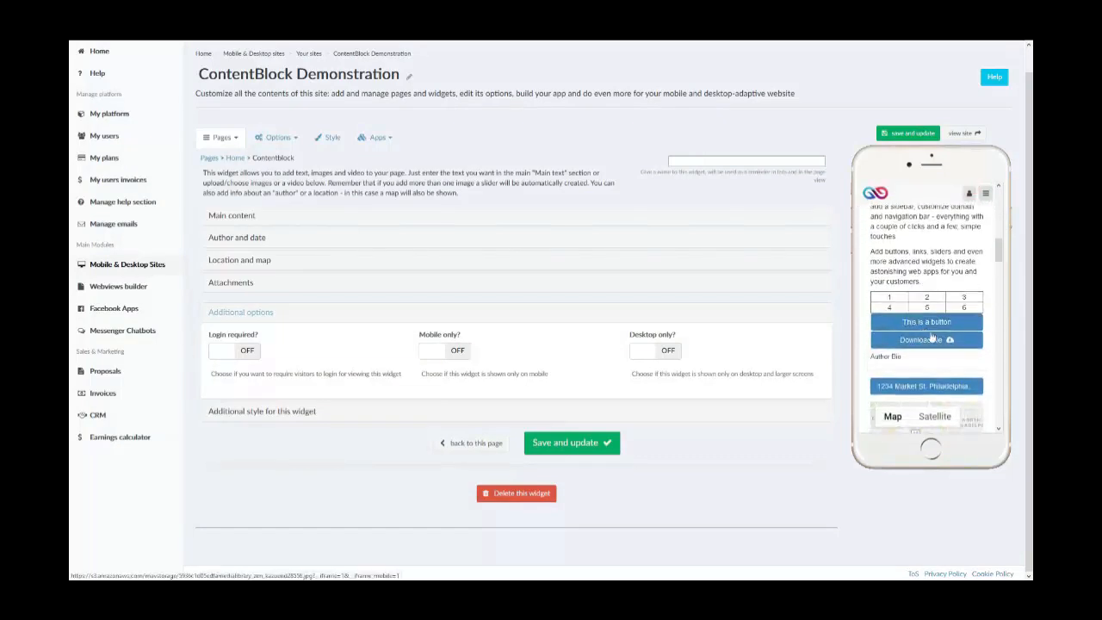
scroll(915, 289, "up", 10)
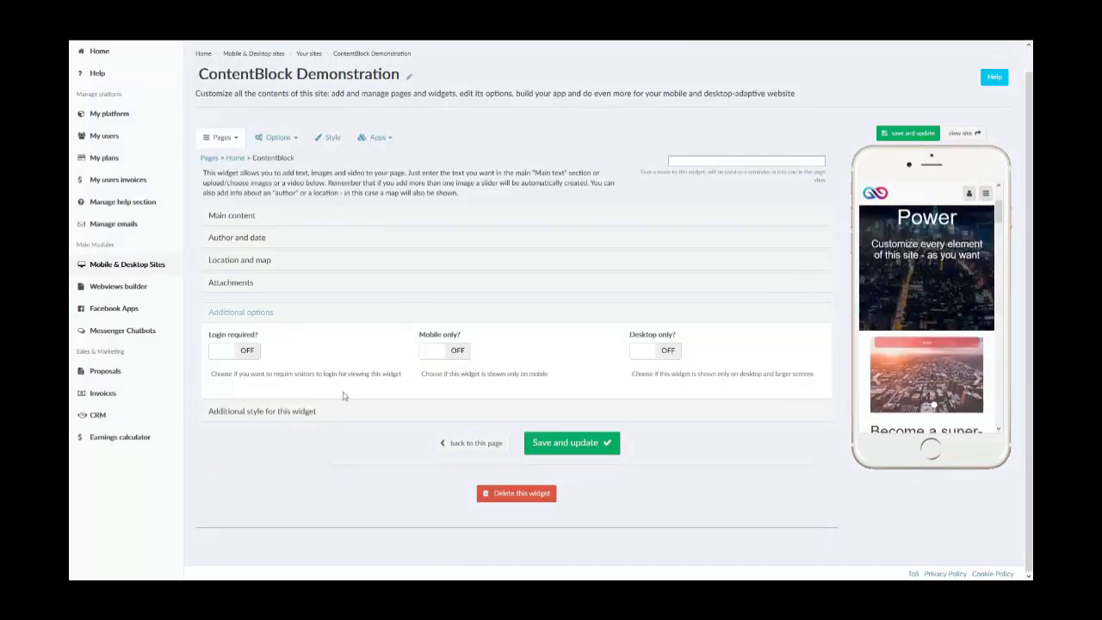
Step: Review the desktop space, margins and custom class settings in the widget's additional style section
left_click(298, 418)
scroll(298, 418, "down", 3)
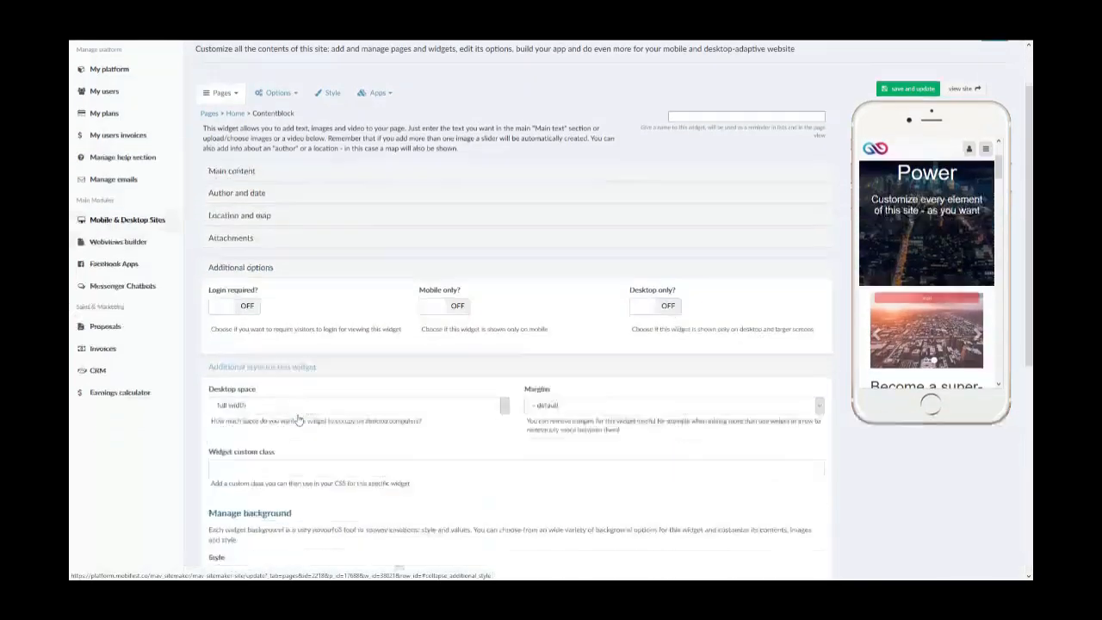
scroll(298, 418, "down", 1)
scroll(300, 419, "up", 1)
left_click(338, 198)
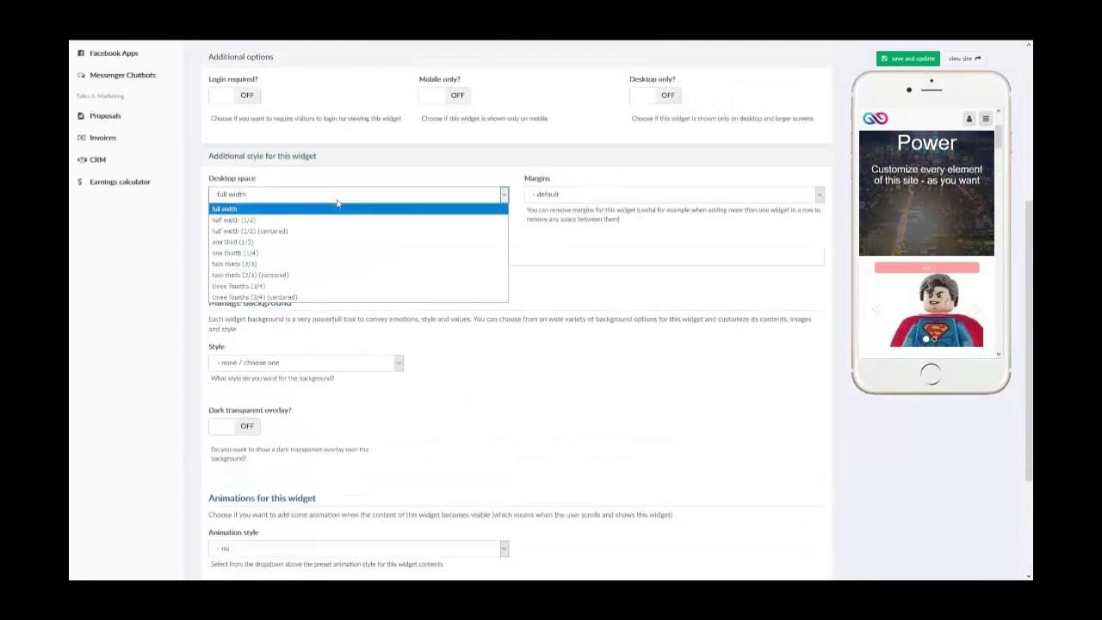
left_click(538, 197)
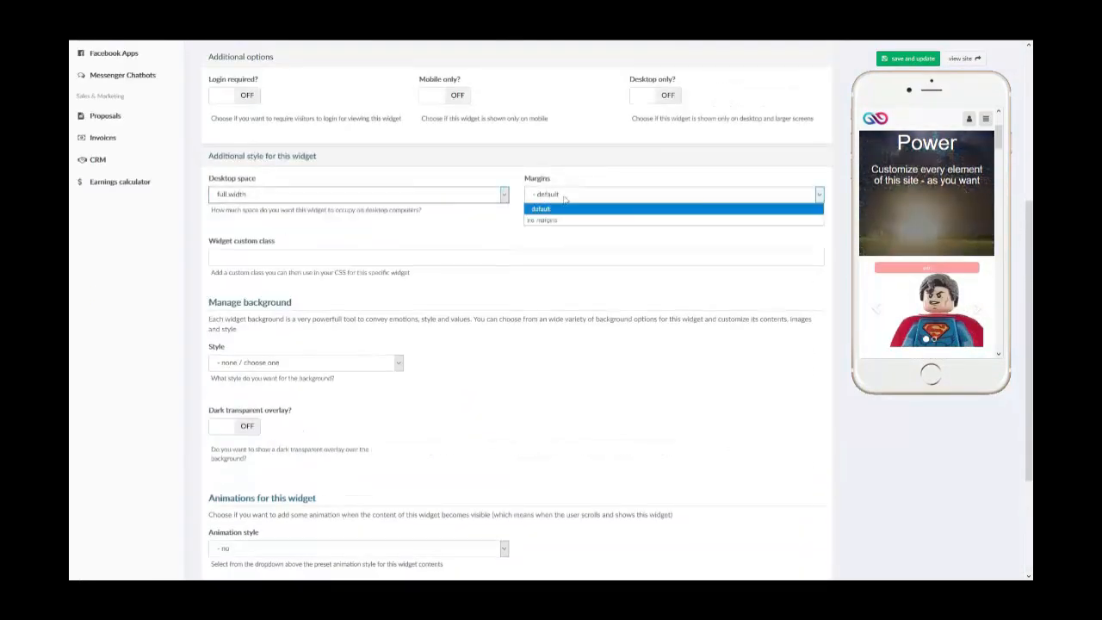
left_click(564, 197)
left_click(307, 262)
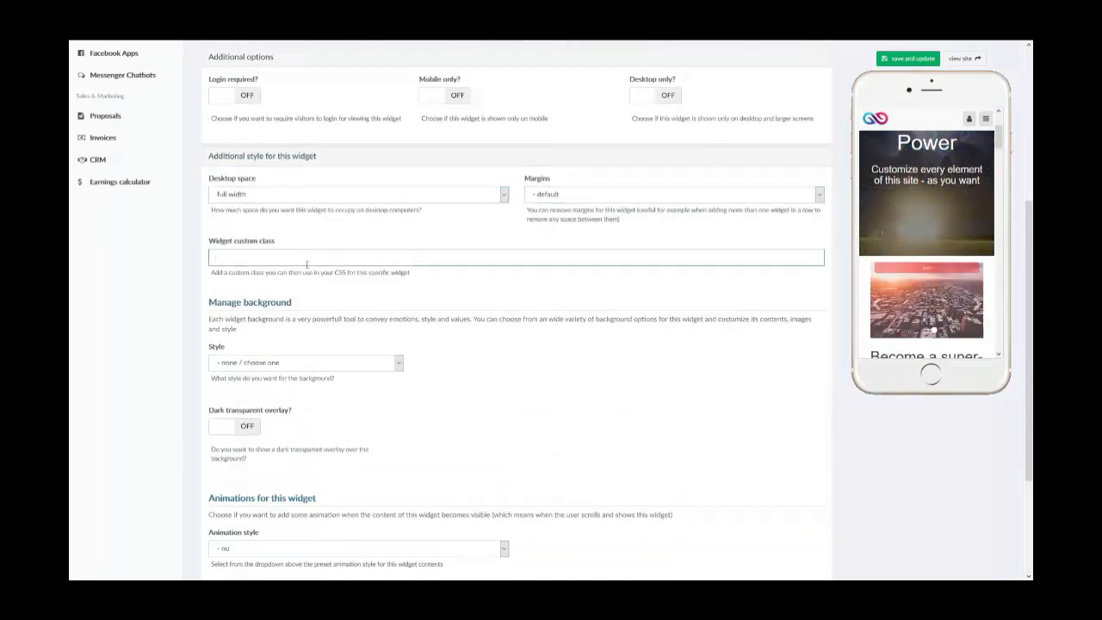
Step: Give the widget a solid color background of #d9d9d9 and save the widget
left_click(373, 364)
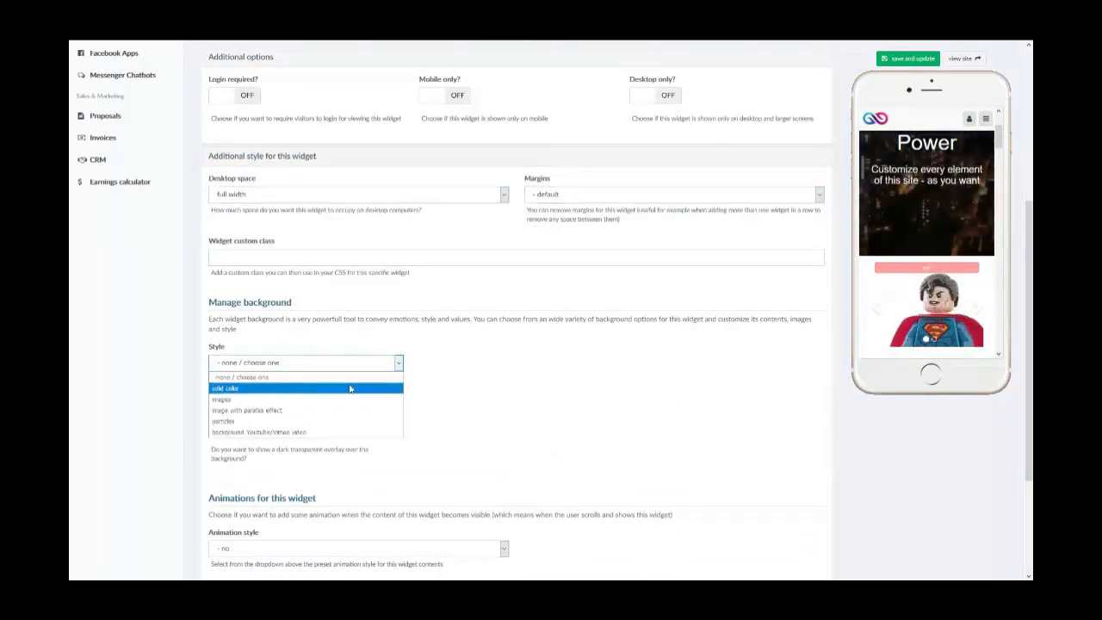
left_click(350, 389)
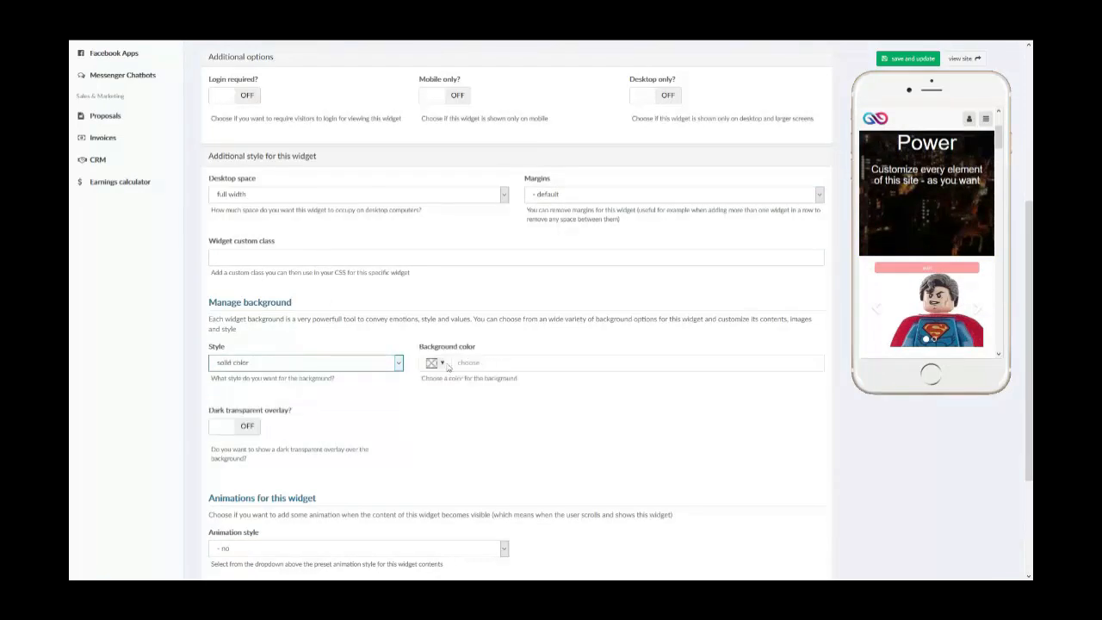
left_click(451, 363)
left_click(476, 380)
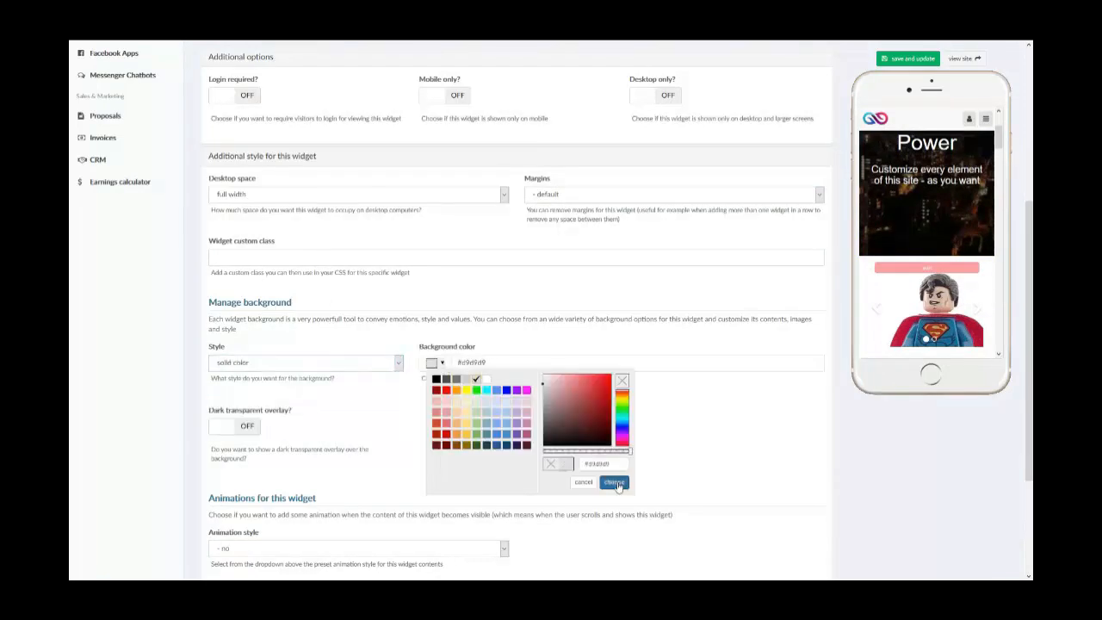
left_click(615, 483)
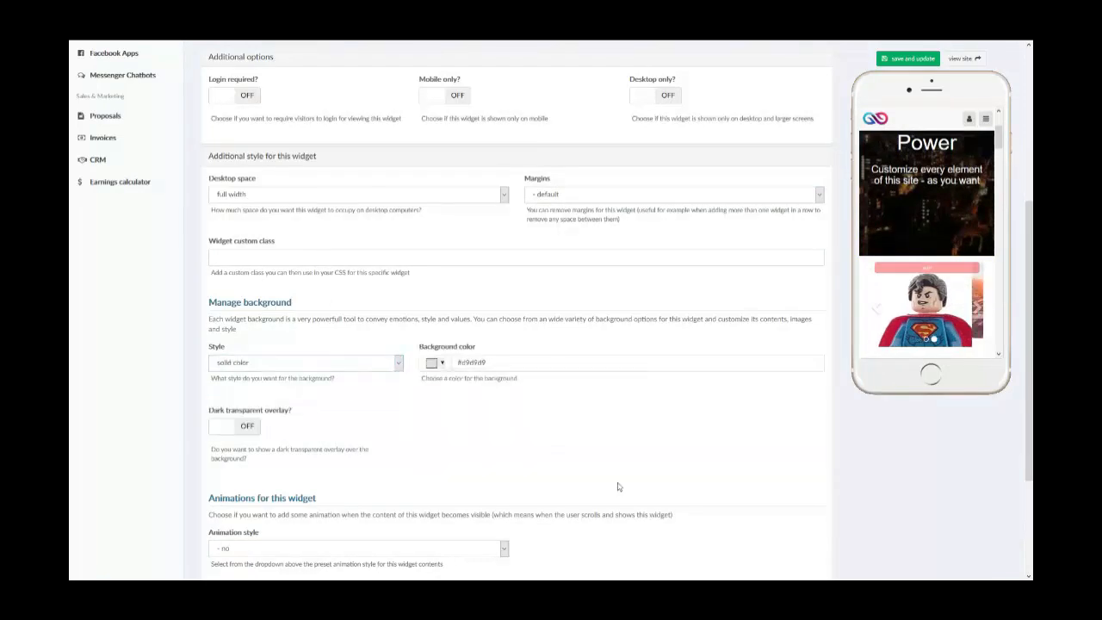
left_click(884, 60)
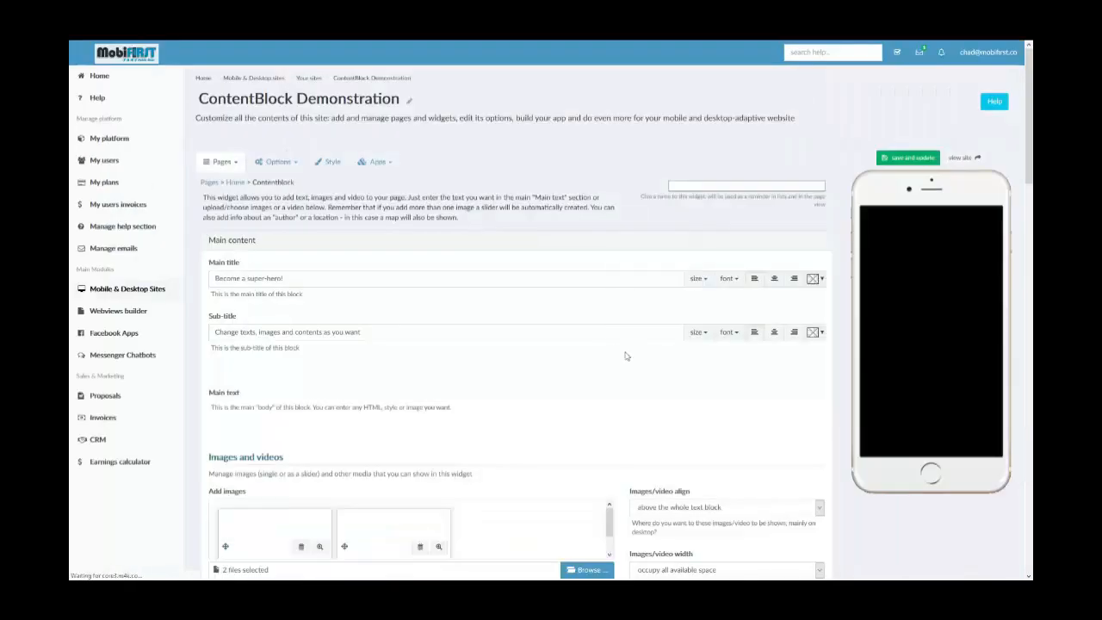
Step: Check the widget's background color in the phone preview
scroll(889, 306, "down", 10)
scroll(889, 295, "down", 8)
scroll(906, 362, "down", 3)
scroll(905, 362, "up", 2)
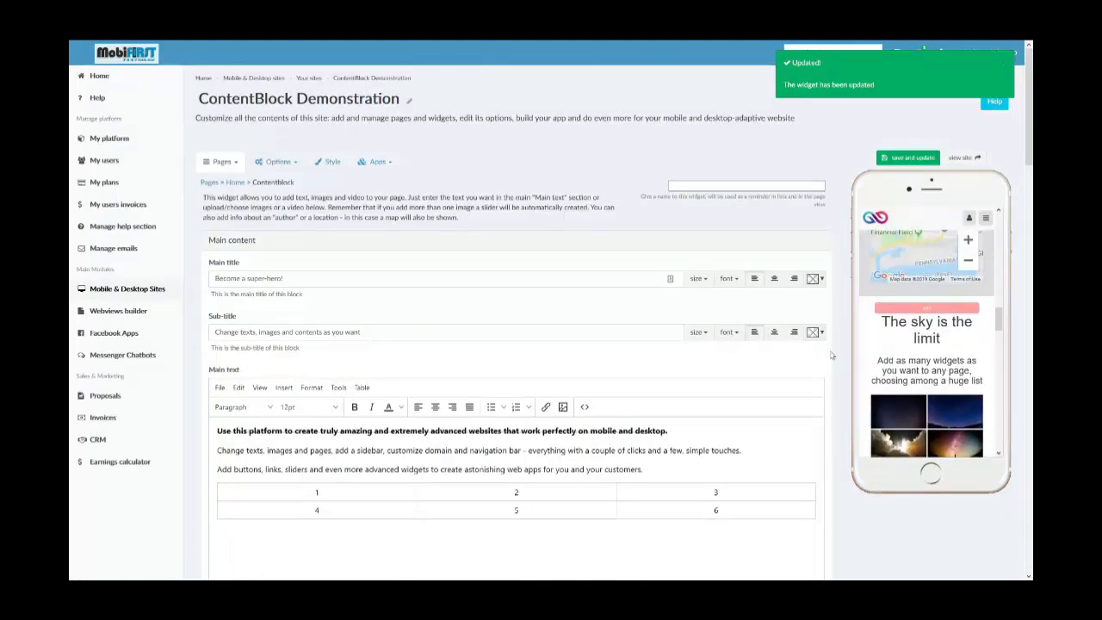
scroll(916, 336, "up", 10)
scroll(587, 337, "down", 5)
Step: Change the widget's background style to background Youtube/Vimeo video and look over its video and mobile image fields
scroll(587, 337, "down", 15)
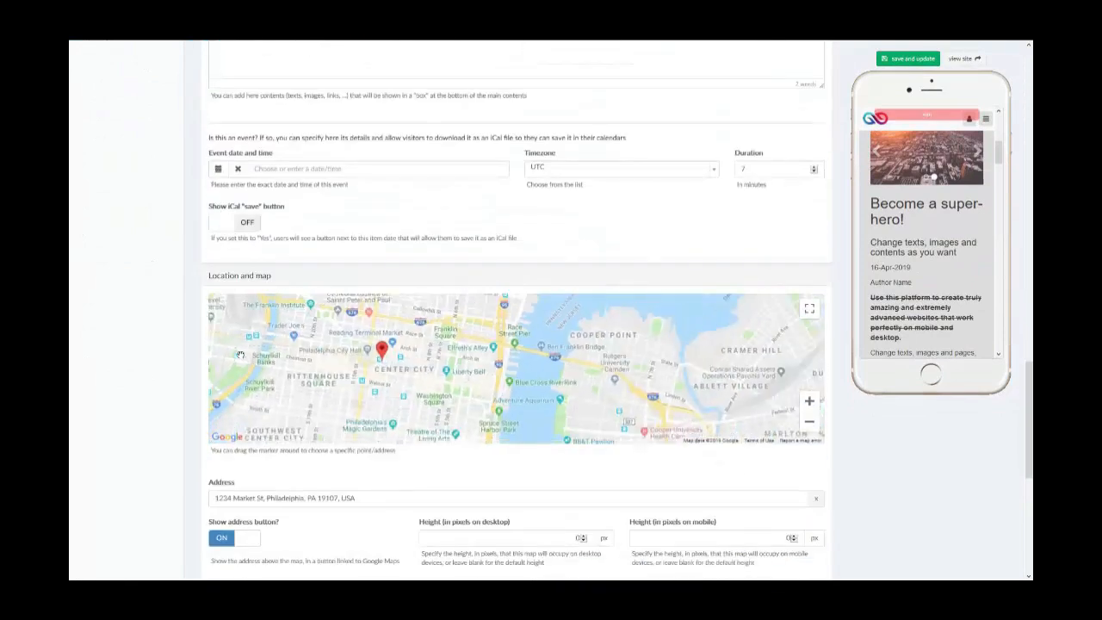
scroll(242, 354, "down", 12)
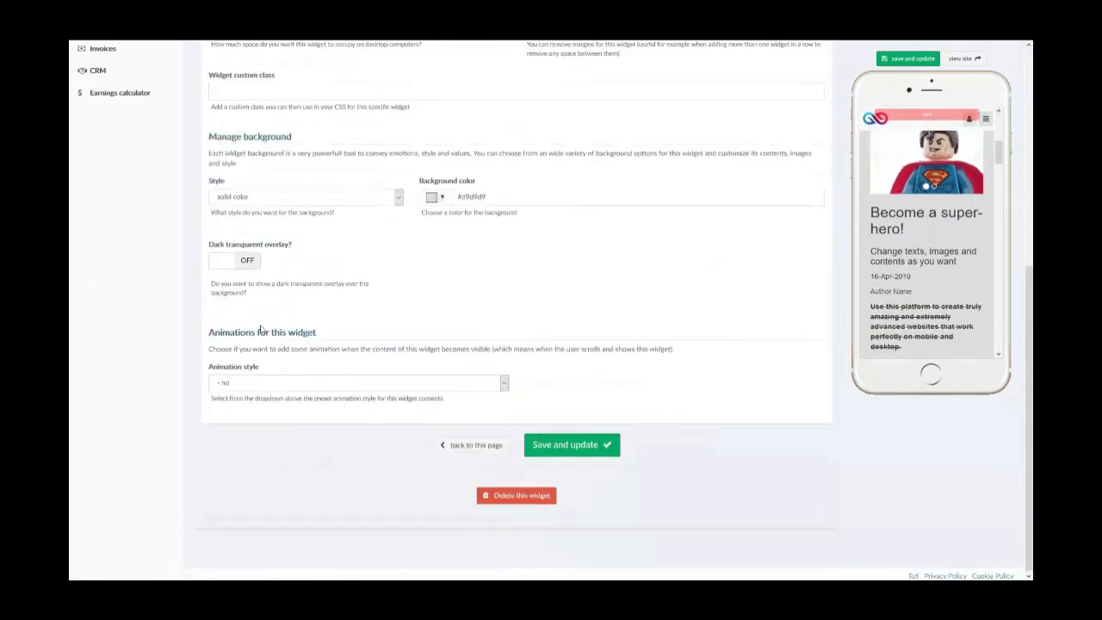
left_click(279, 201)
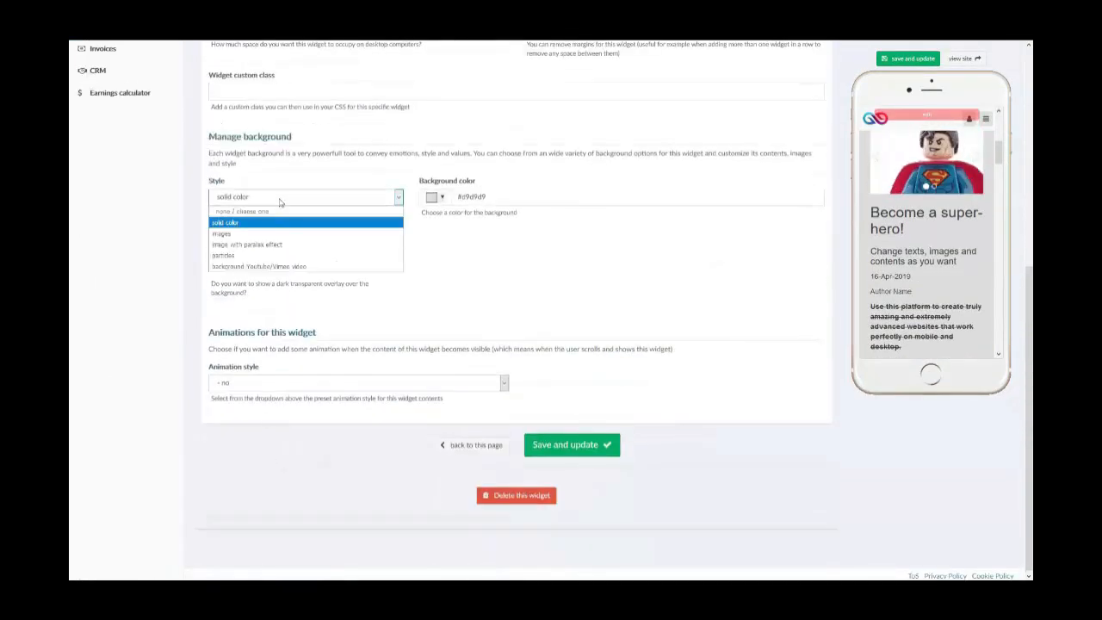
left_click(375, 267)
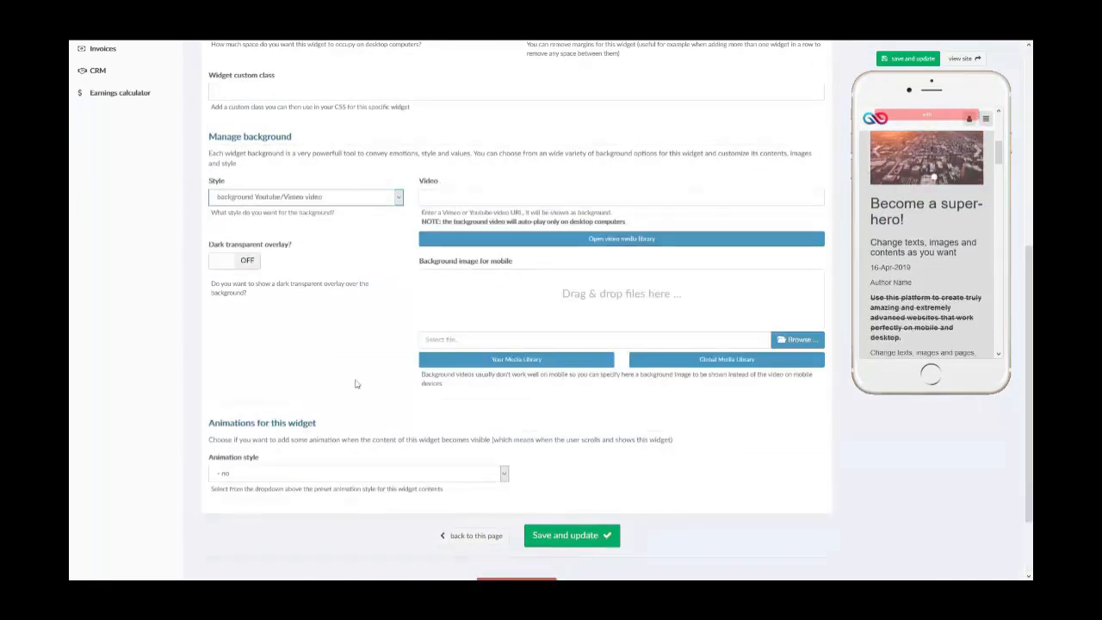
scroll(384, 381, "up", 2)
scroll(383, 381, "down", 2)
scroll(383, 382, "up", 3)
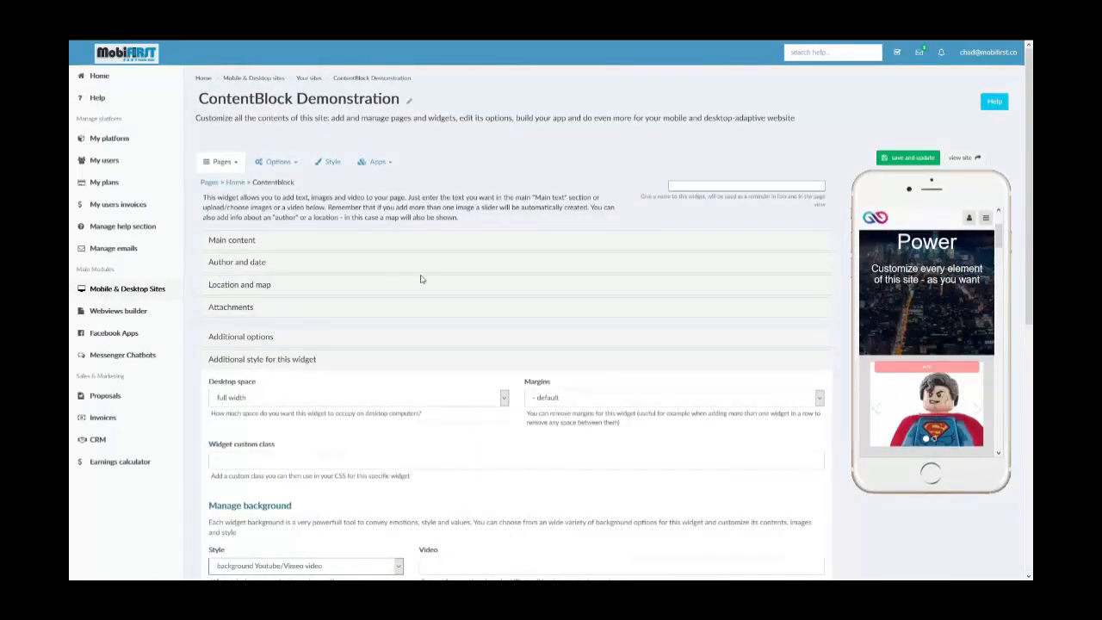
Step: Review the title, main text, image, slider, video and button settings in the Main content section
left_click(239, 242)
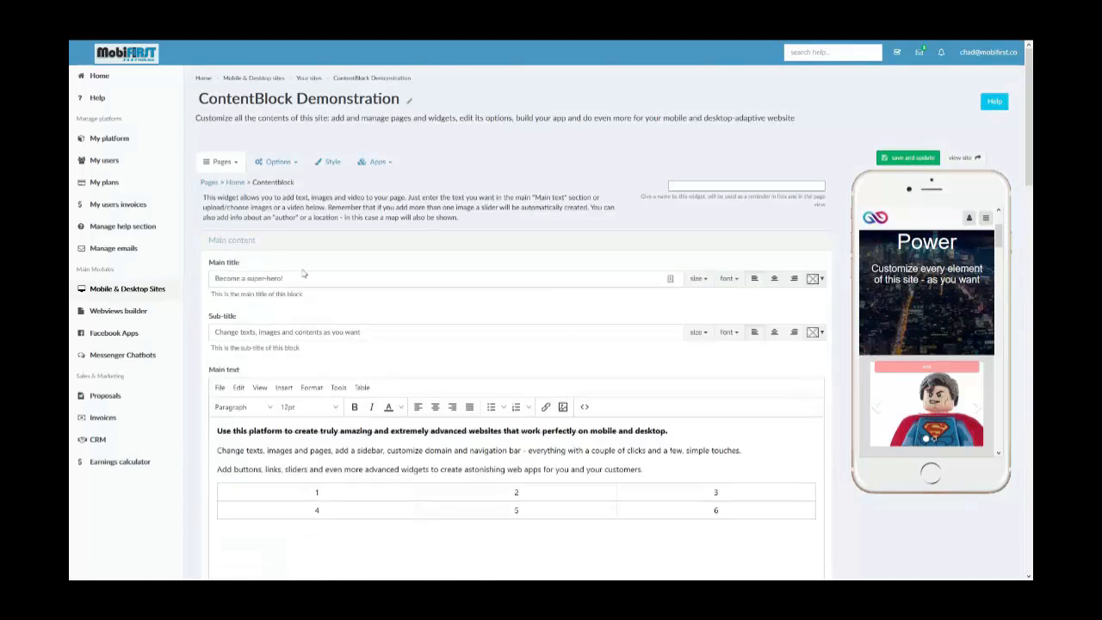
scroll(342, 427, "down", 3)
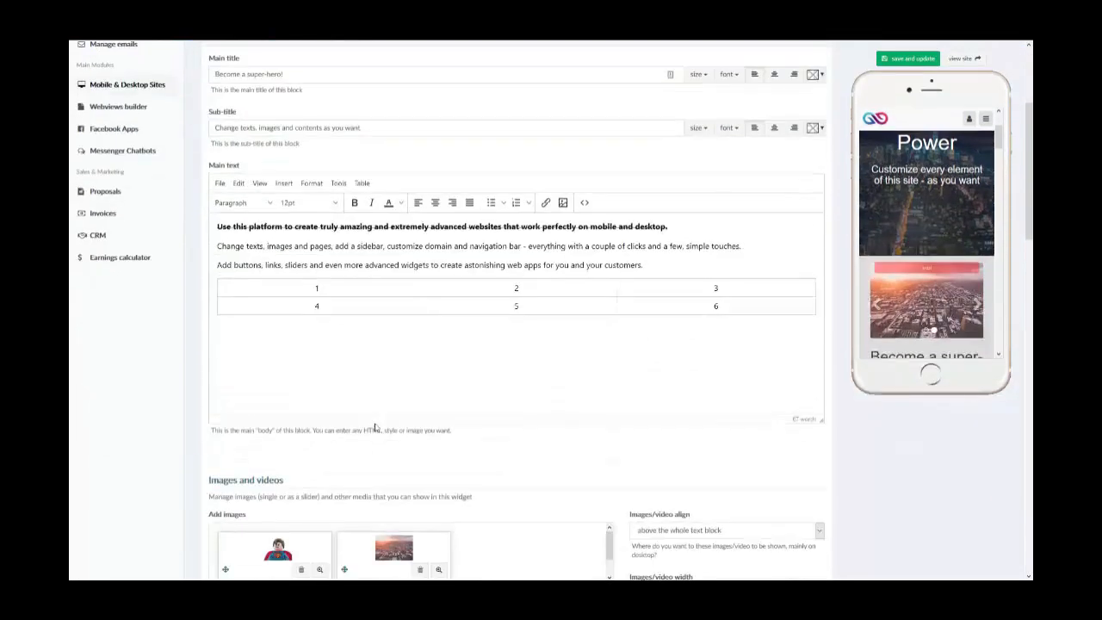
scroll(375, 424, "up", 3)
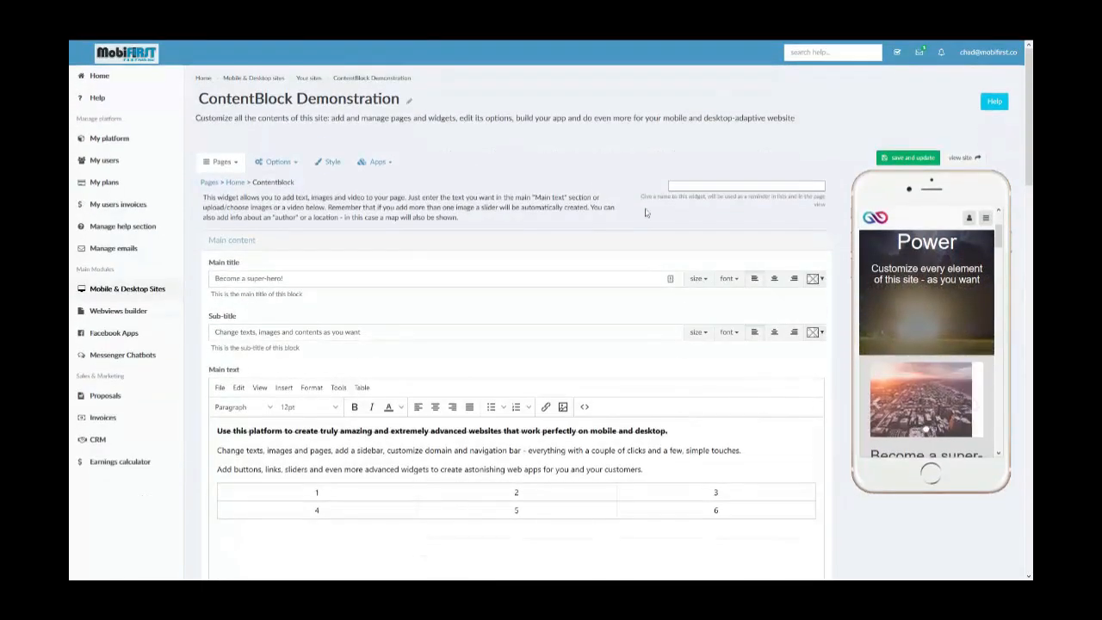
scroll(437, 252, "down", 7)
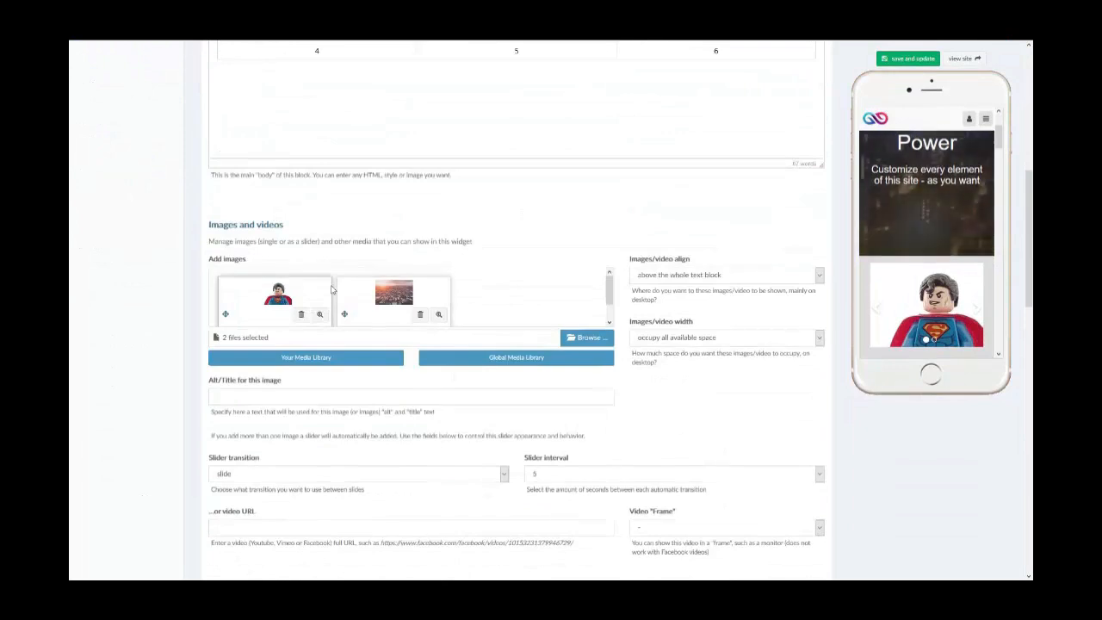
scroll(344, 306, "down", 2)
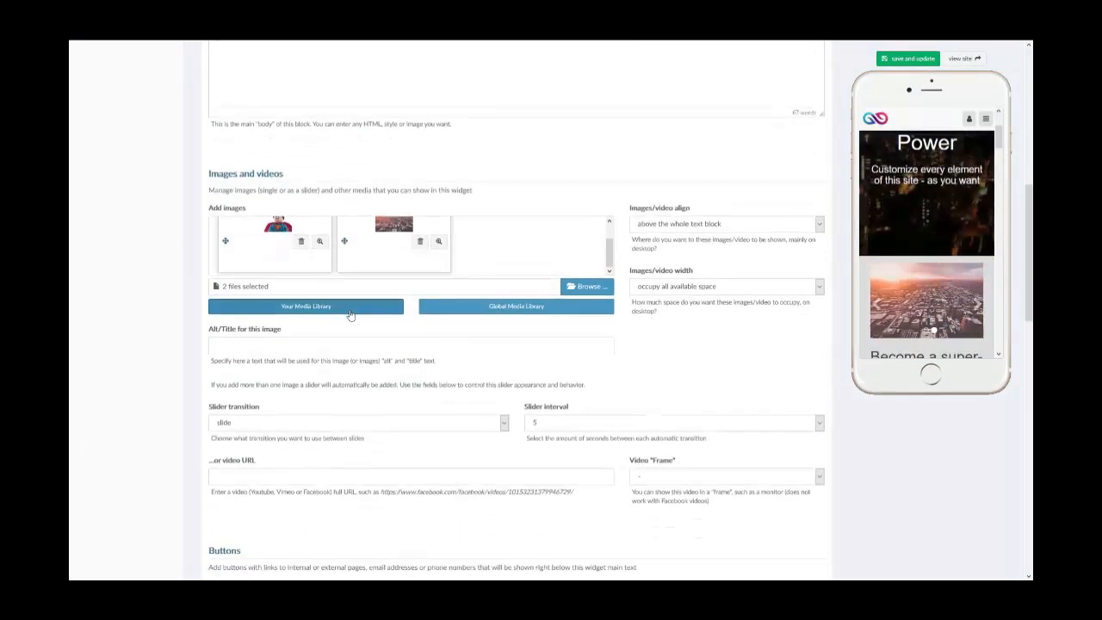
scroll(350, 316, "down", 2)
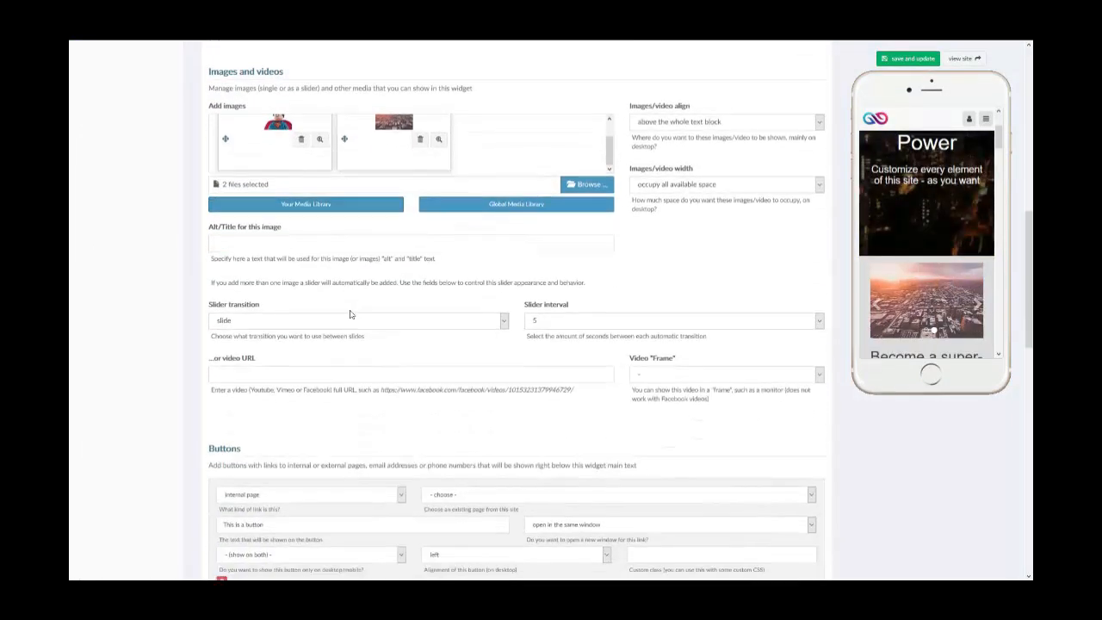
scroll(350, 315, "down", 5)
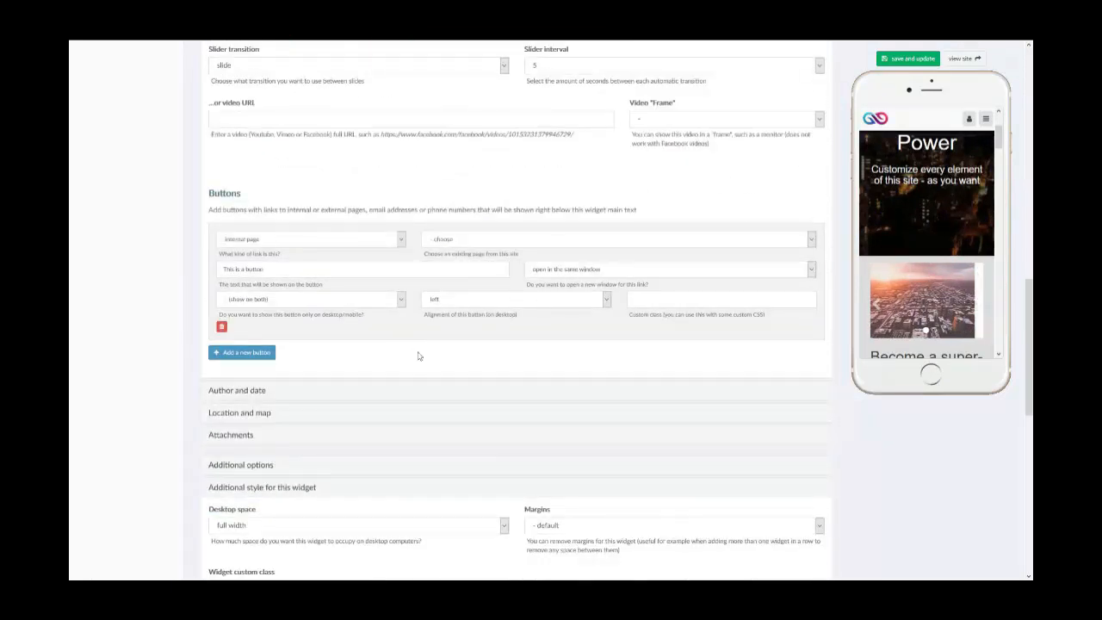